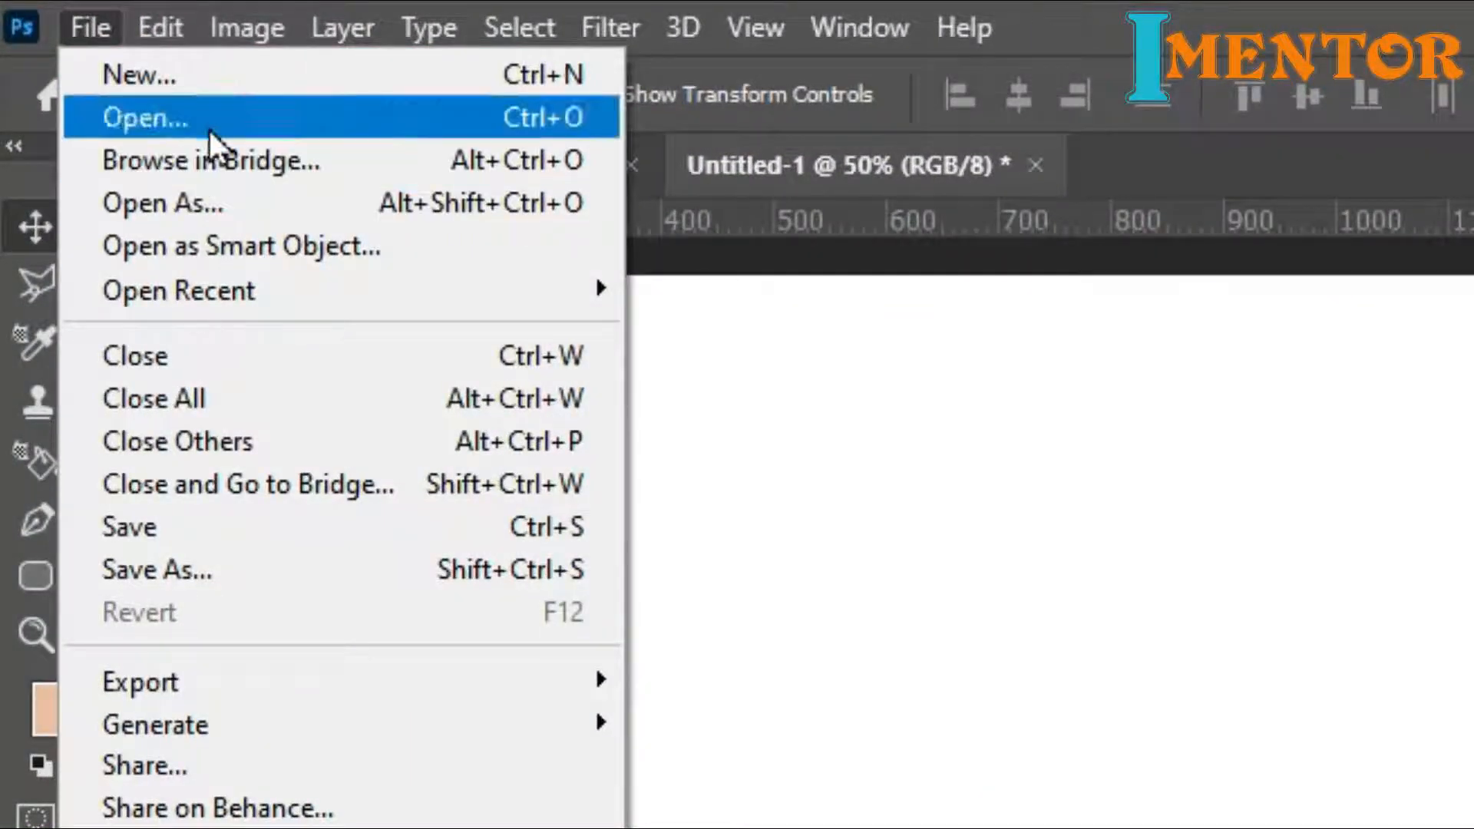
# Step: Create a new 1920 x 1080 px document at 300 pixels/inch in RGB Color with a white background
pyautogui.click(200, 73)
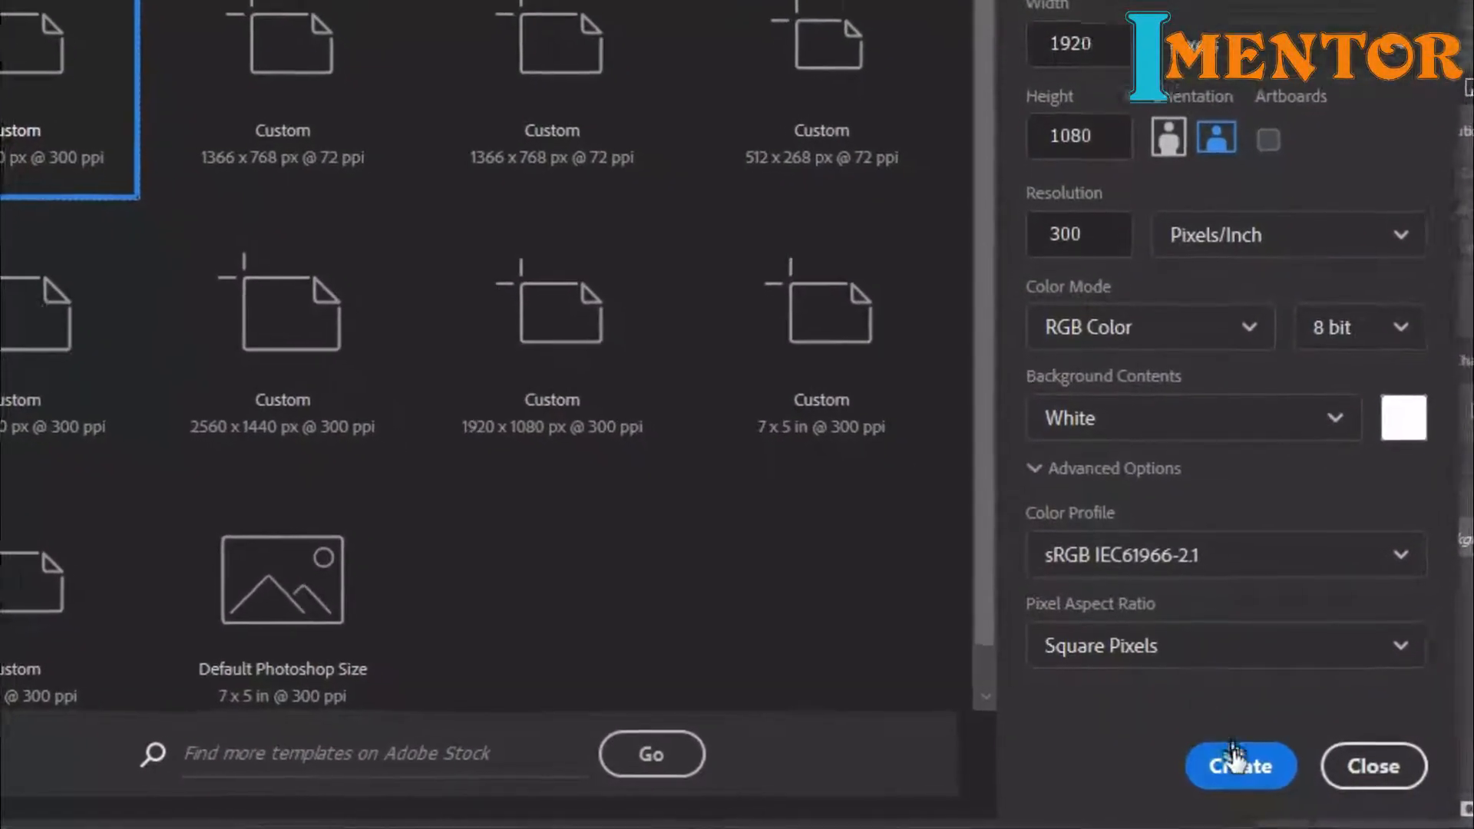
pyautogui.click(1228, 766)
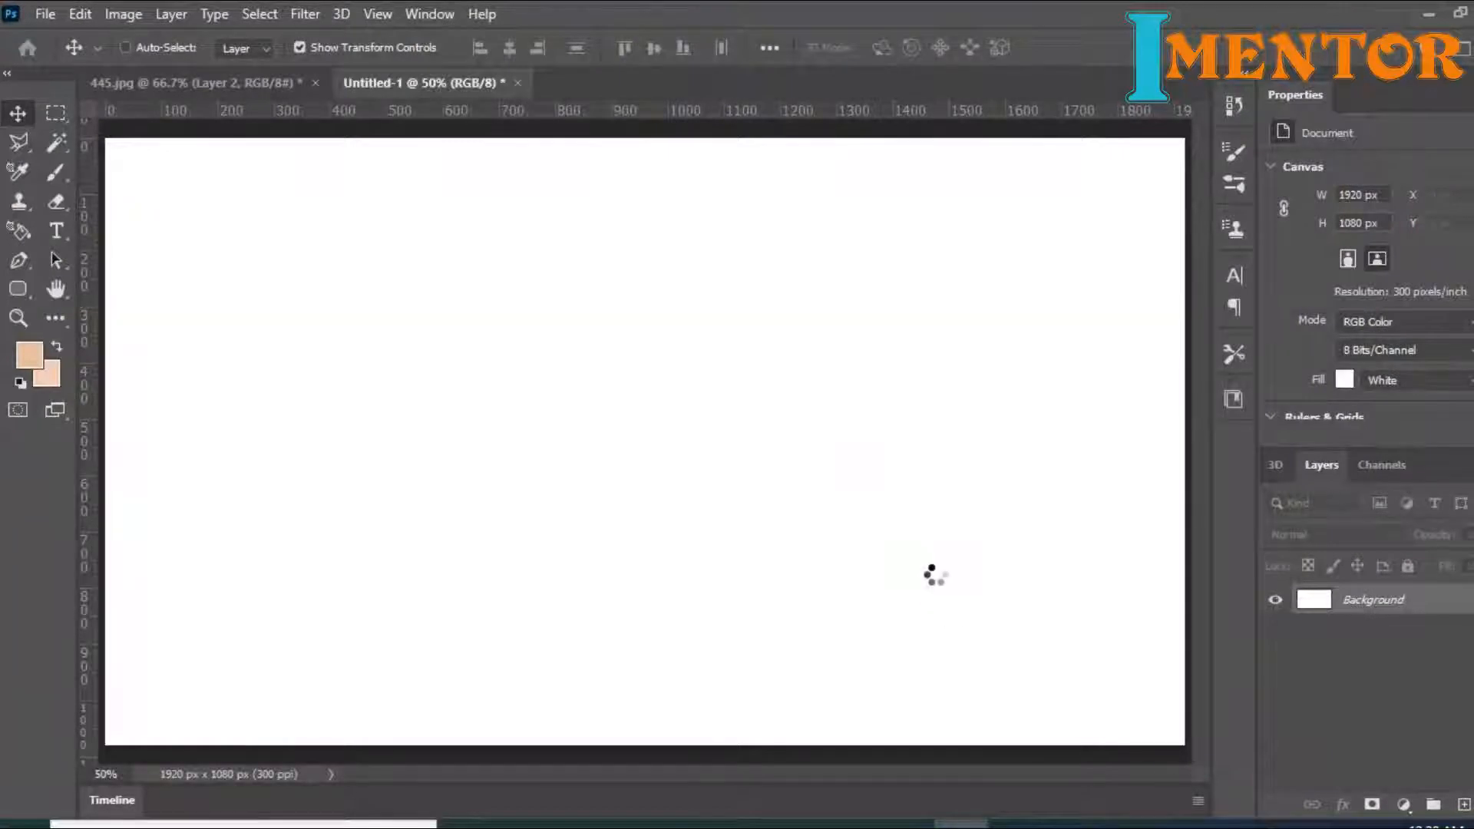
# Step: Add a gradient fill layer above the background using the dark-blue to light-blue gradient preset
pyautogui.click(1395, 802)
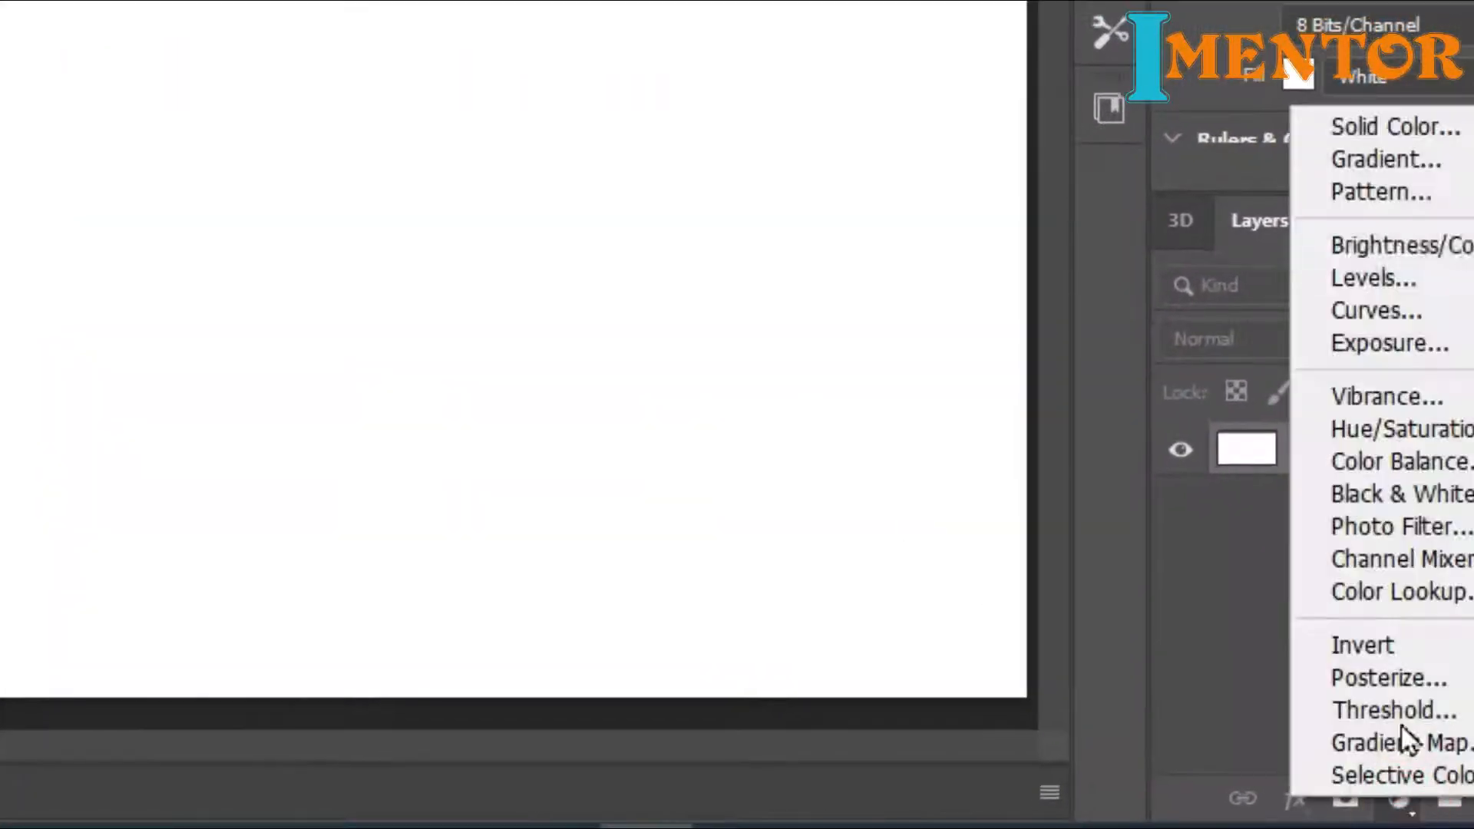
pyautogui.click(1410, 160)
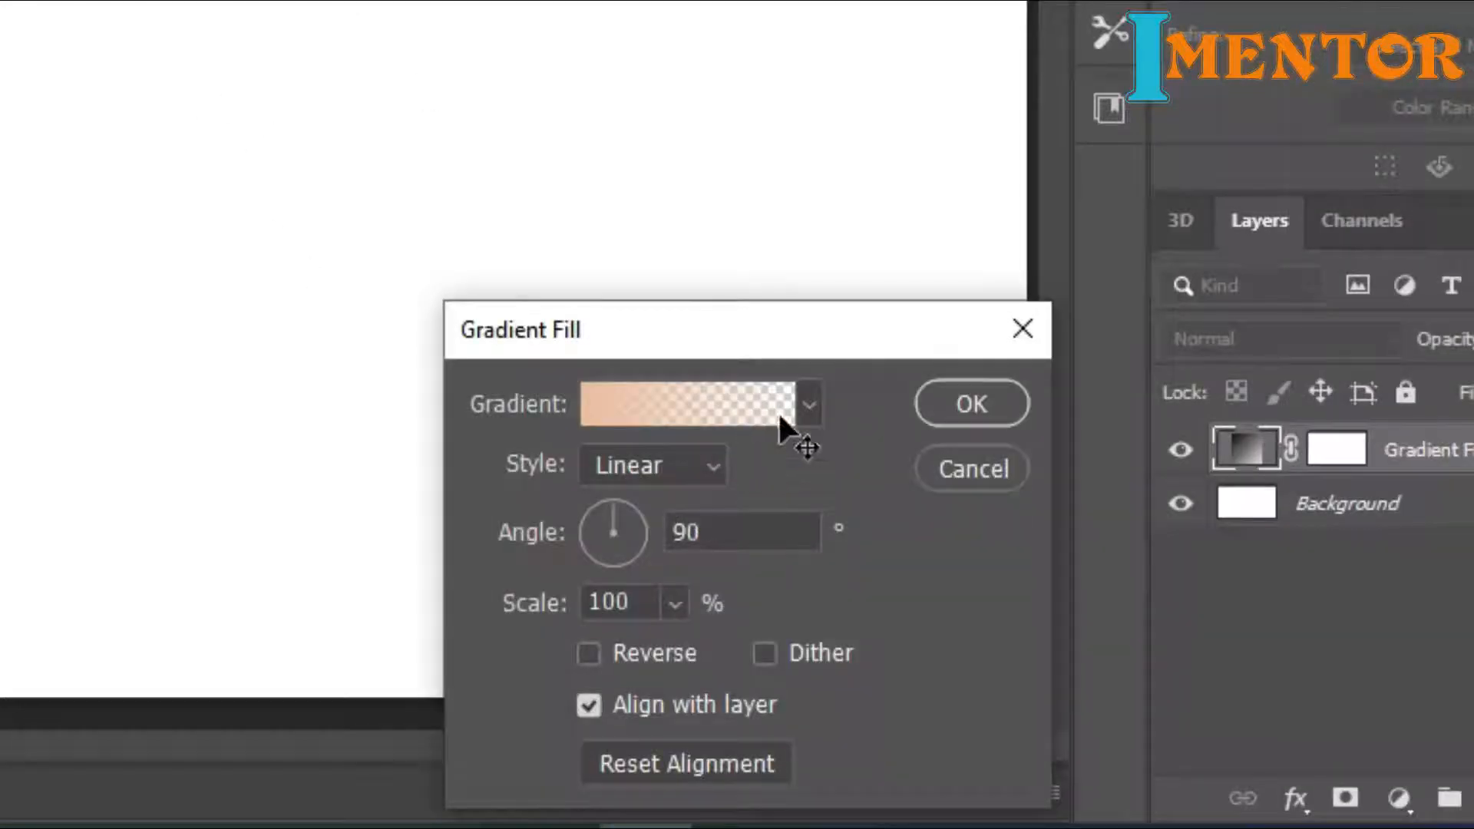
pyautogui.click(809, 405)
pyautogui.click(490, 536)
pyautogui.moveTo(849, 508); pyautogui.dragTo(852, 545)
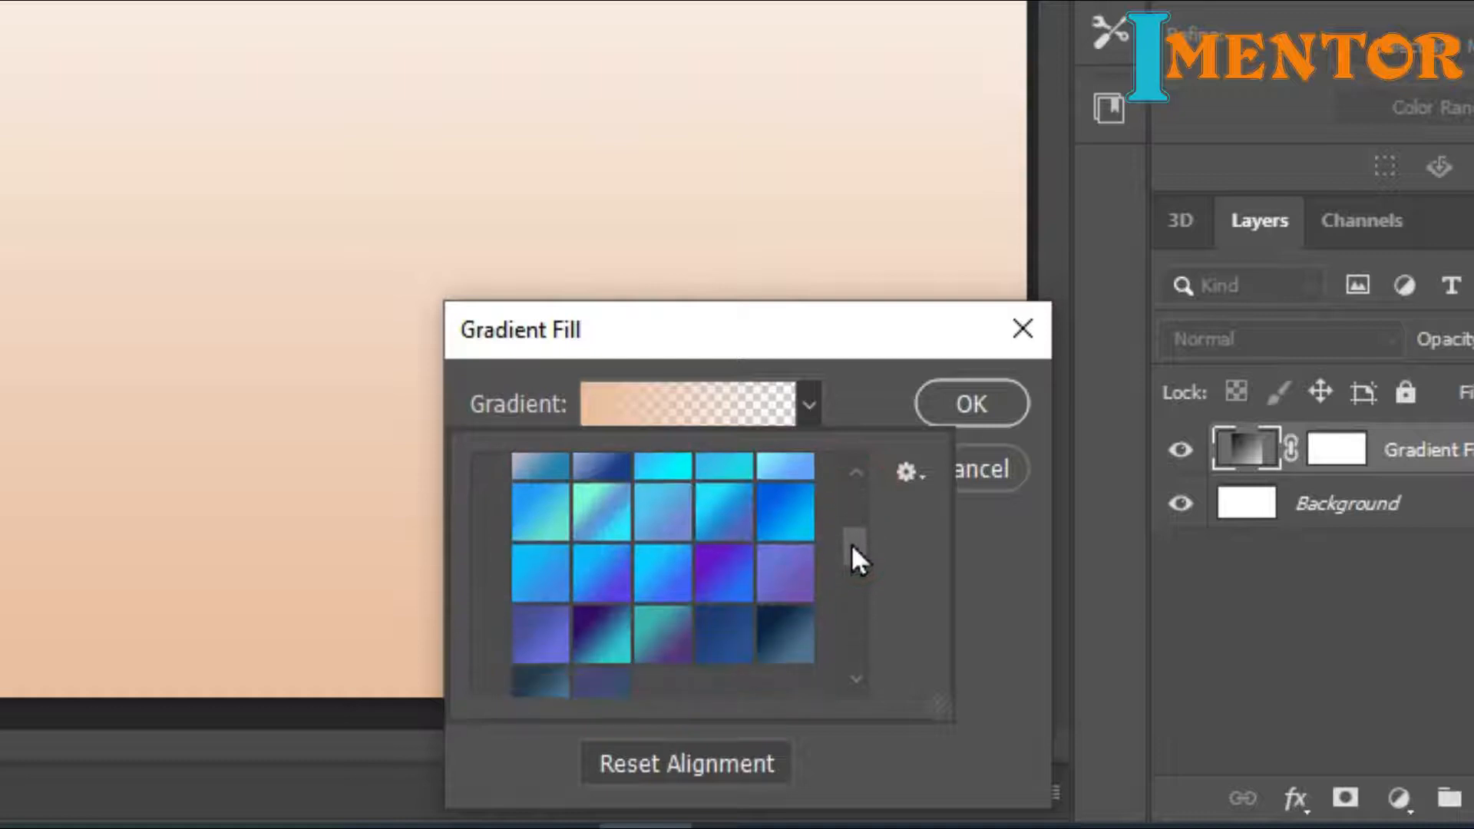
pyautogui.click(781, 512)
pyautogui.click(990, 634)
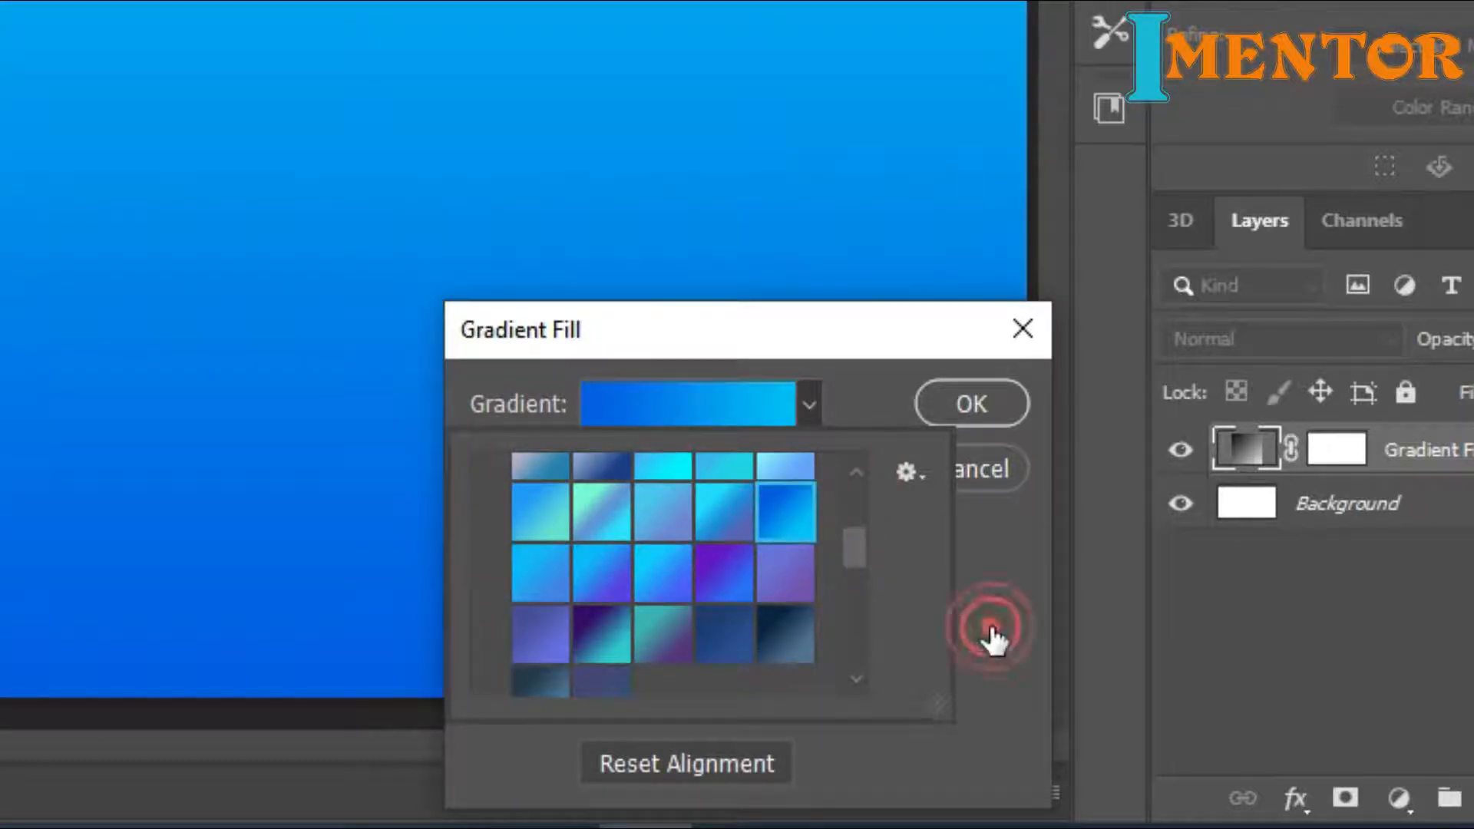
pyautogui.click(954, 400)
# Step: Make the gradient fill reversed and radial with a scale of 221%, and apply it
pyautogui.click(607, 654)
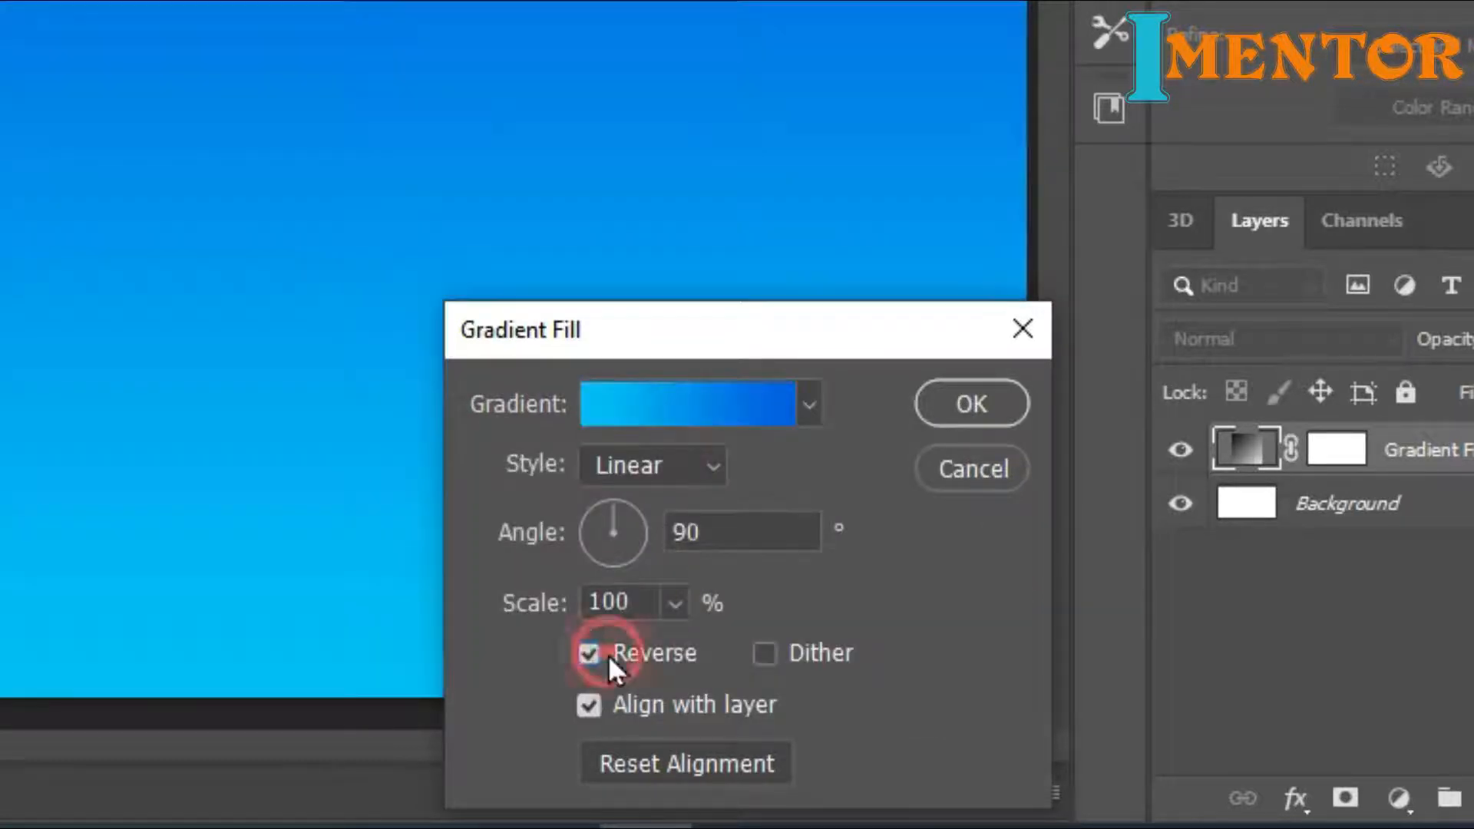
pyautogui.click(644, 458)
pyautogui.click(626, 531)
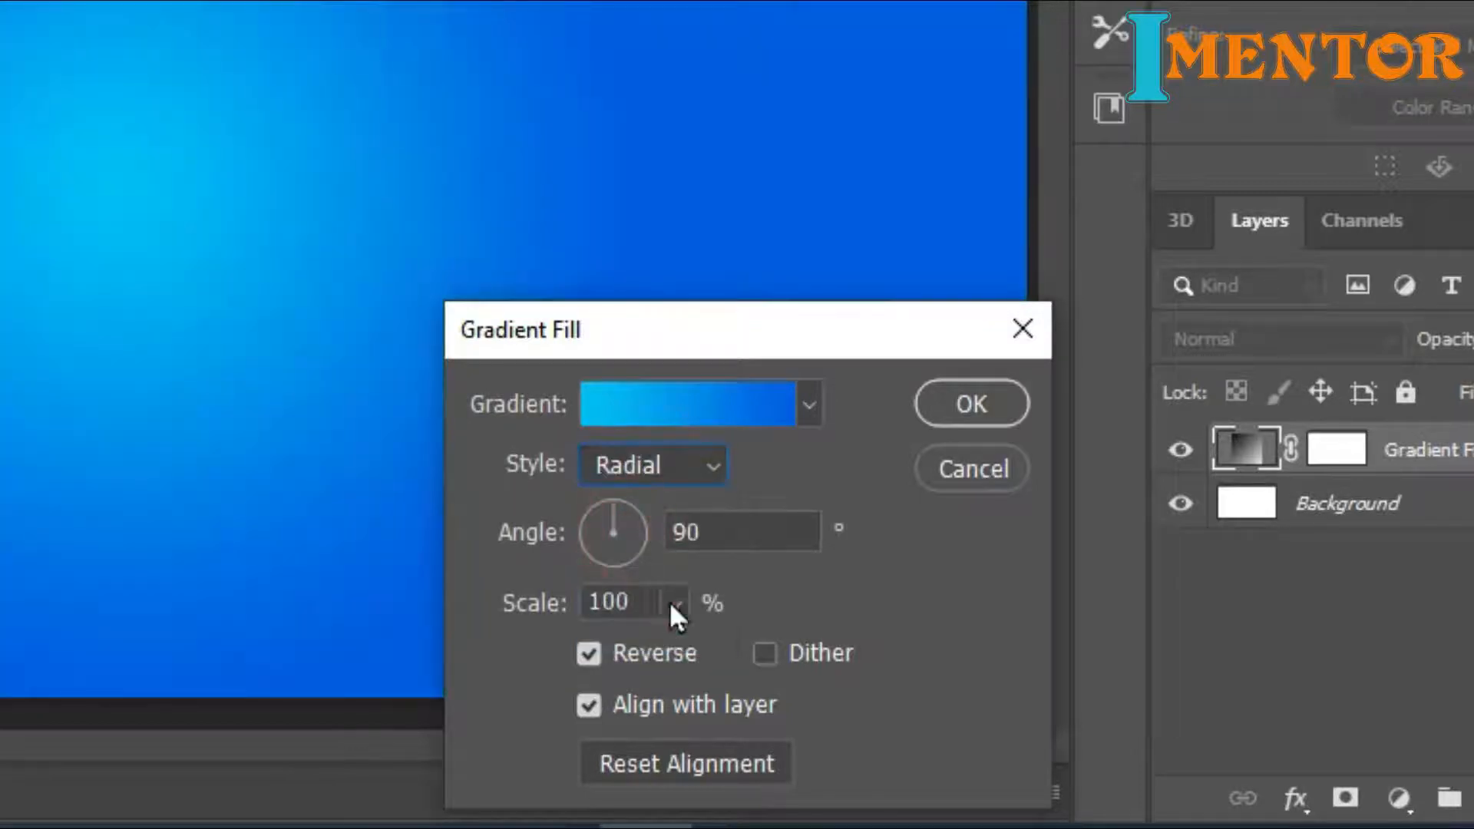
pyautogui.click(671, 602)
pyautogui.moveTo(650, 651); pyautogui.dragTo(694, 651)
pyautogui.click(875, 556)
pyautogui.click(628, 656)
pyautogui.click(592, 656)
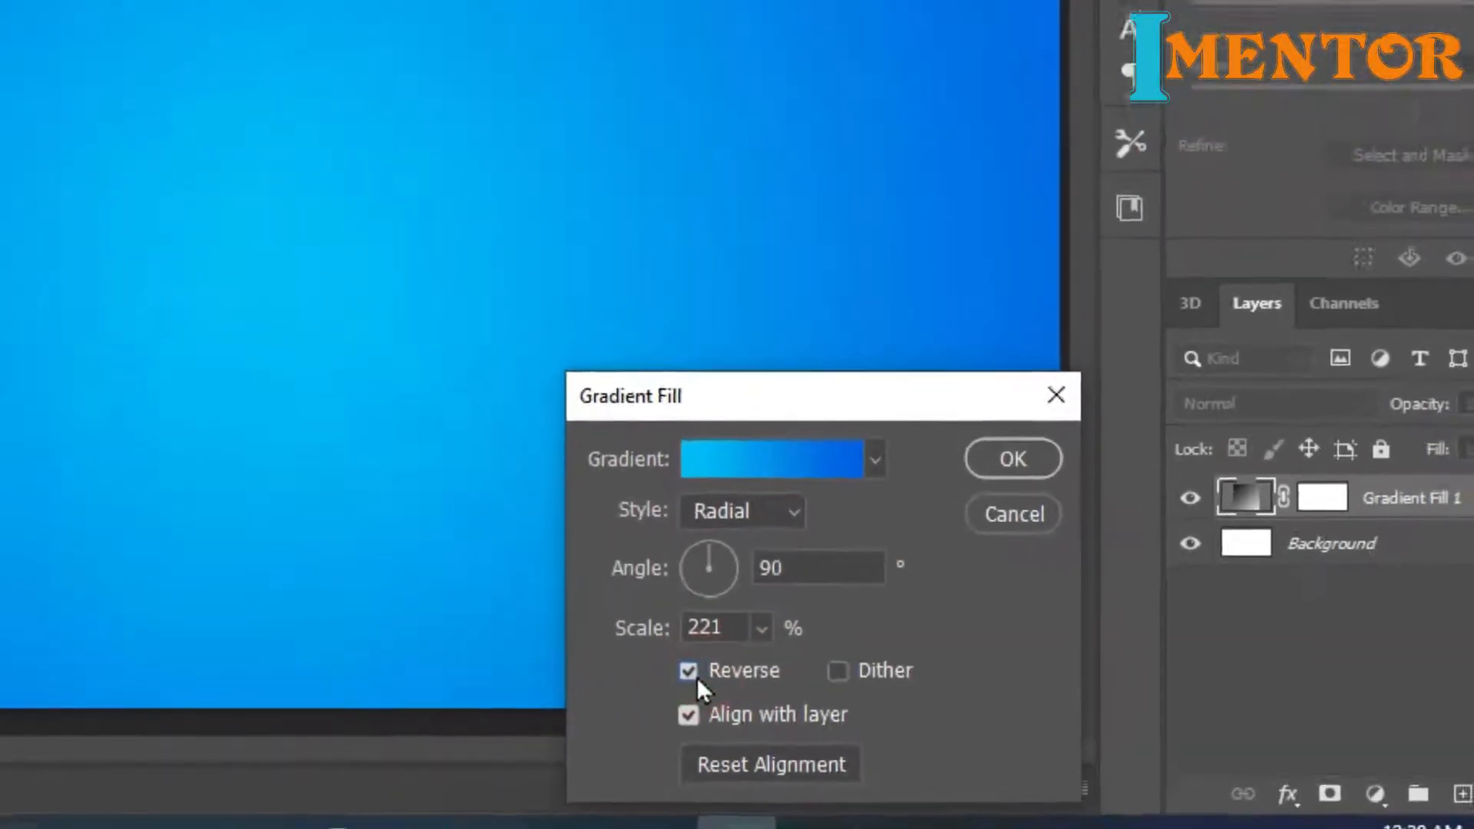
pyautogui.click(1010, 456)
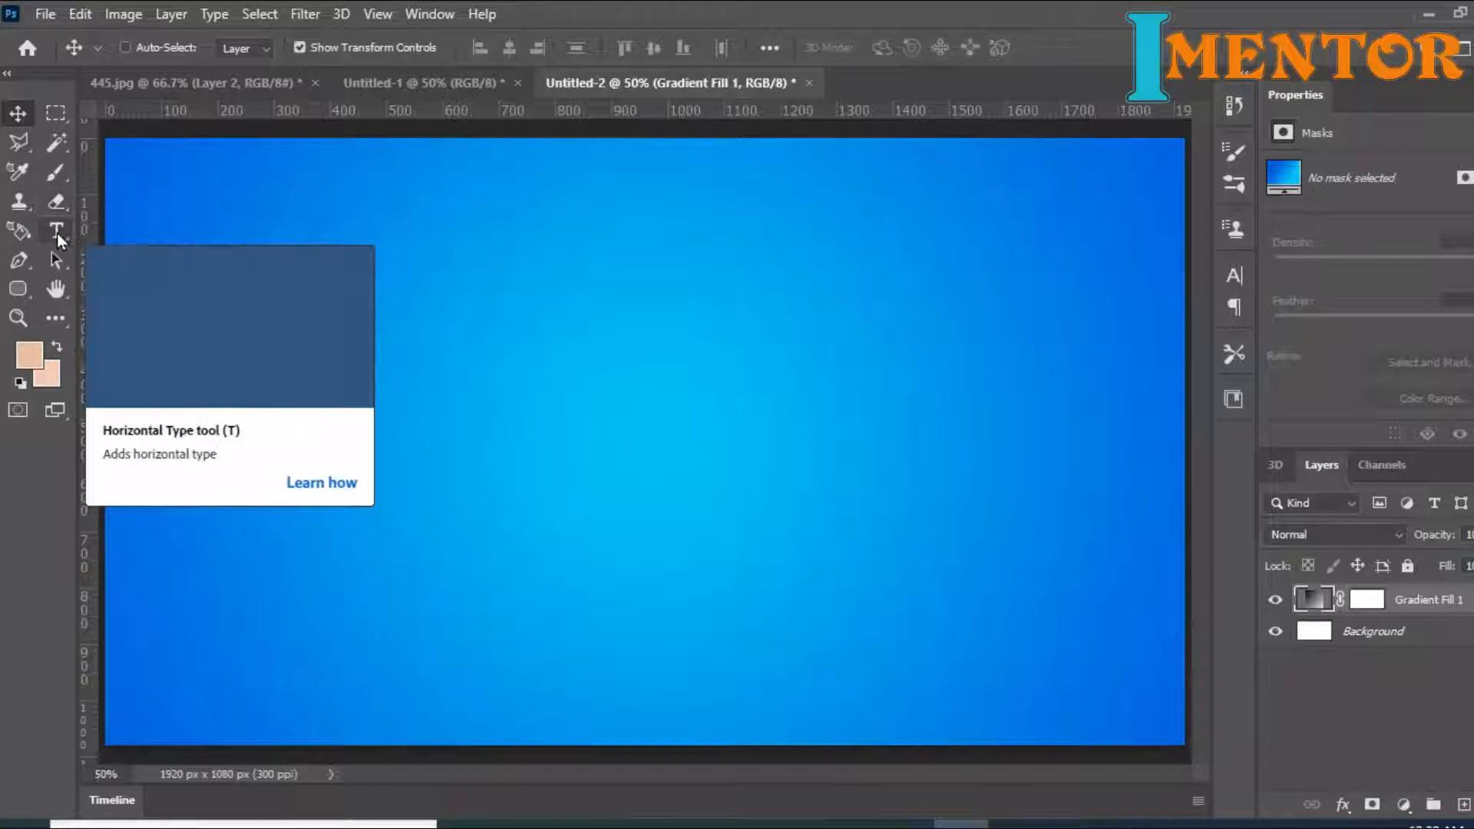
# Step: Draw a text box about 872 x 826 px from the canvas's upper-left area, enter "Make HD Thumbnail", and widen the box to about 978 px
pyautogui.click(58, 234)
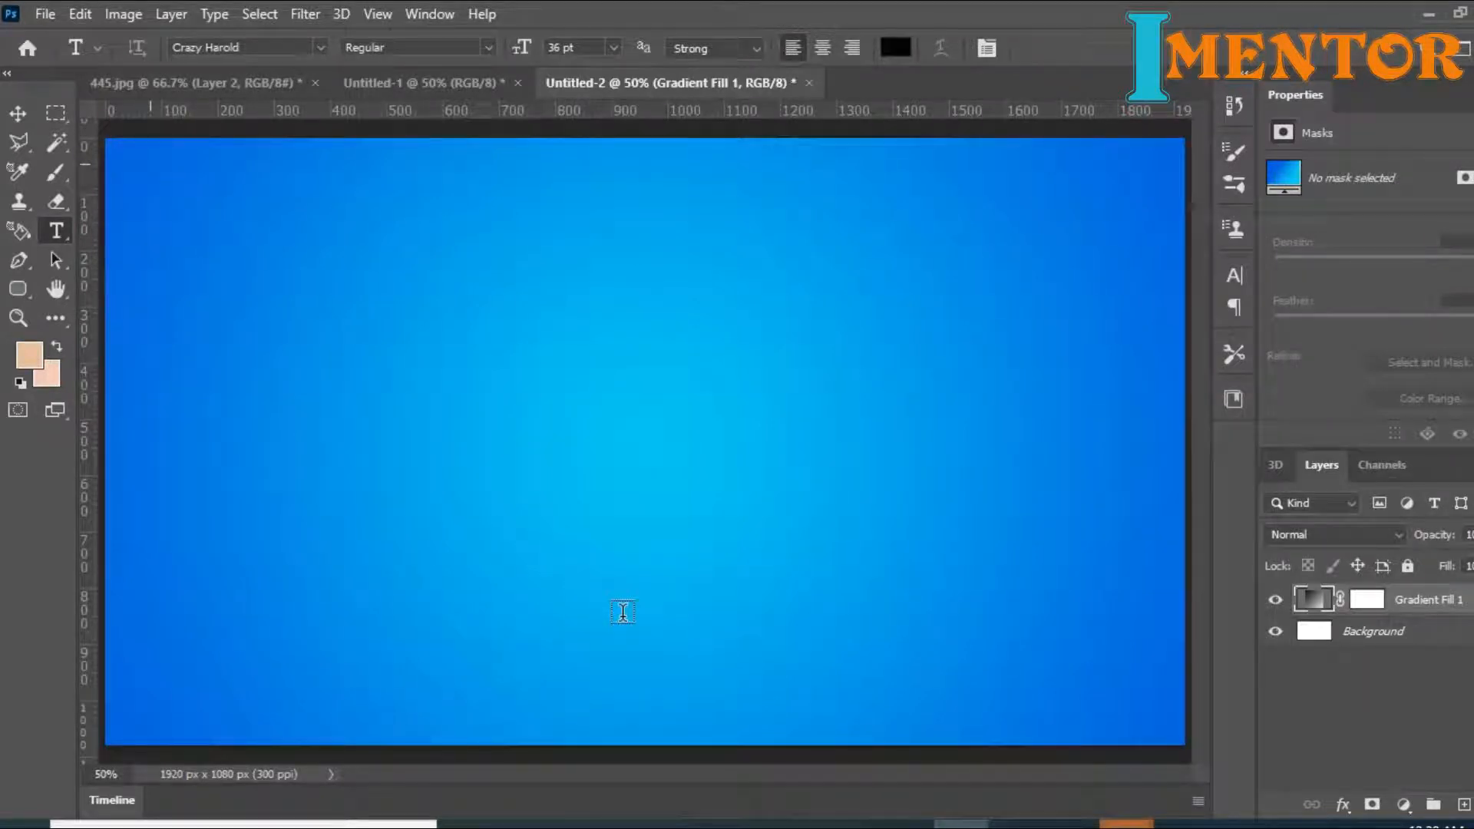
pyautogui.moveTo(133, 153); pyautogui.dragTo(624, 617)
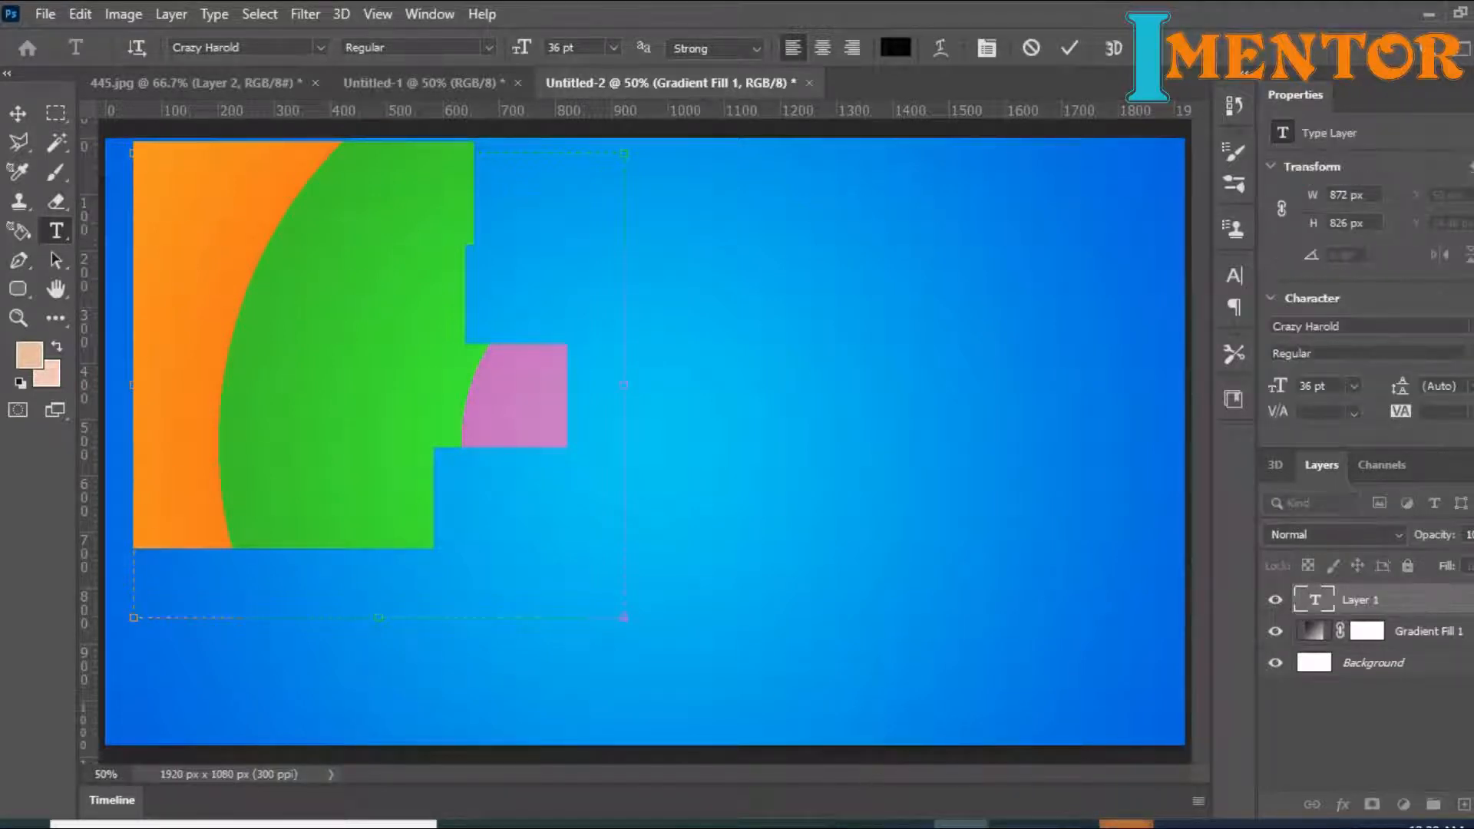
pyautogui.write('Make HD ')
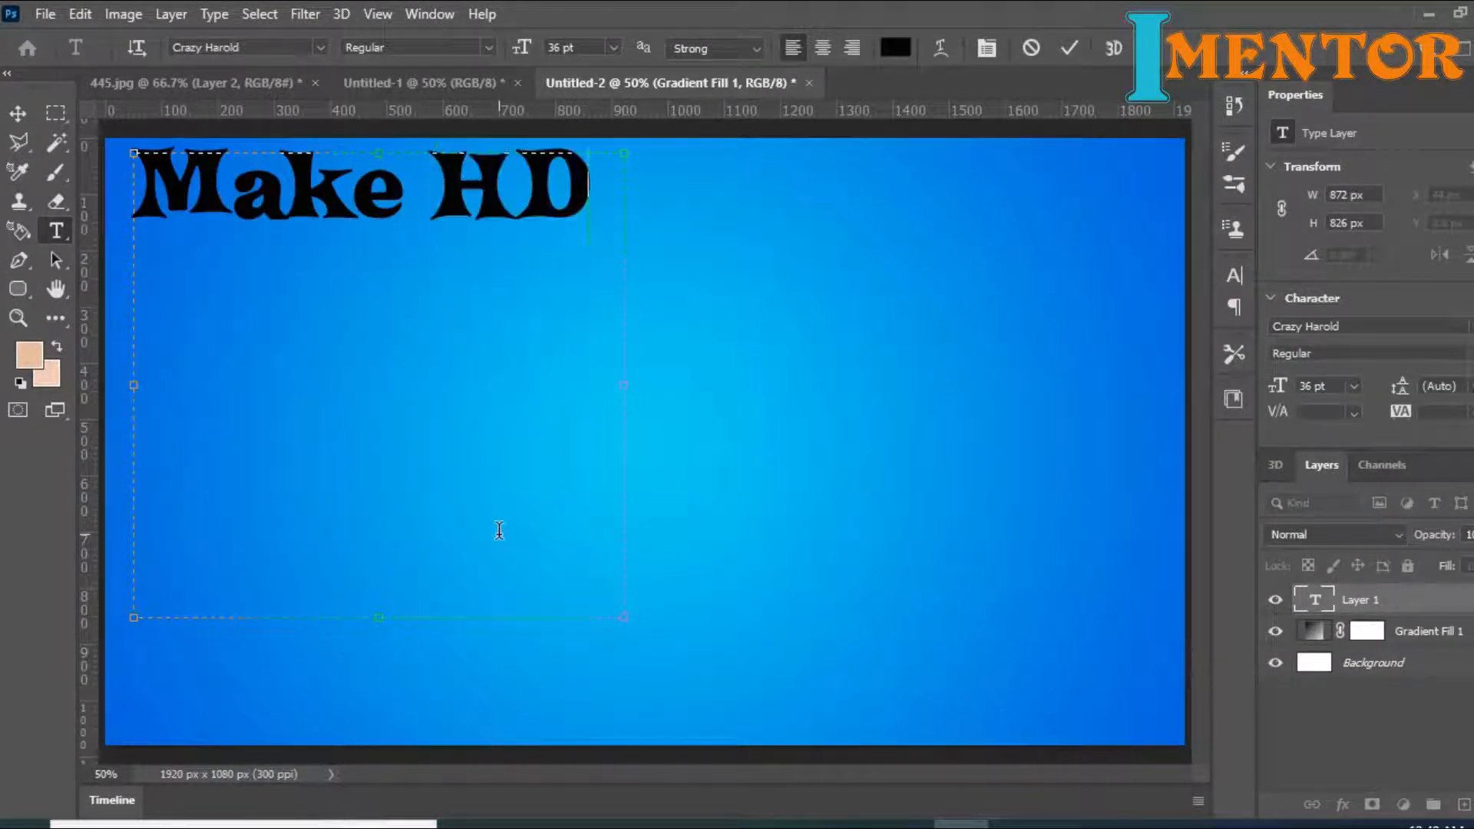
pyautogui.write('Thumbnail')
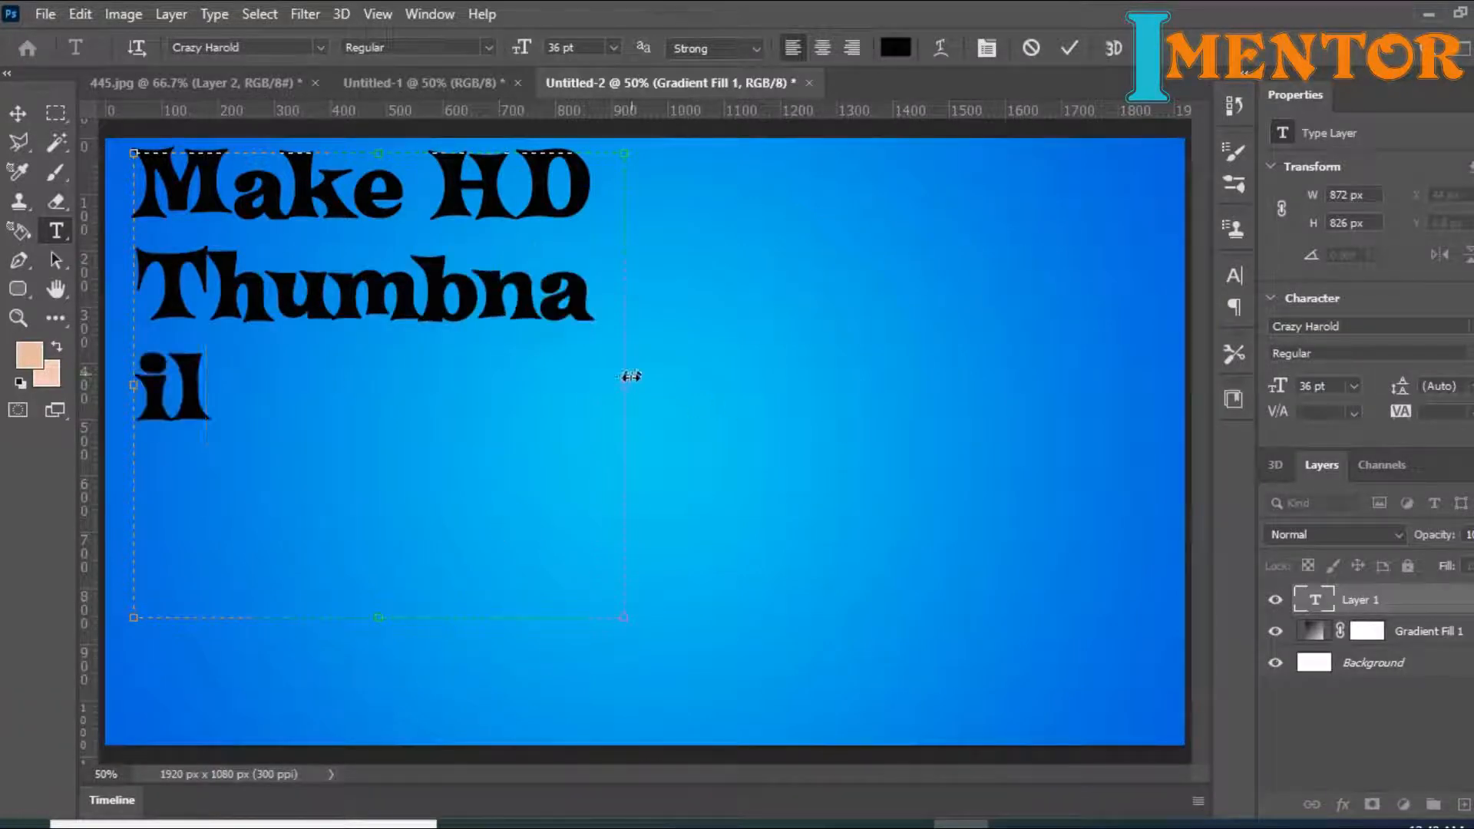
pyautogui.moveTo(631, 376); pyautogui.dragTo(684, 387)
# Step: Add the line "For You Tube" and enlarge the text box to about 1210 x 1022 px
pyautogui.press('Return')
pyautogui.write('F')
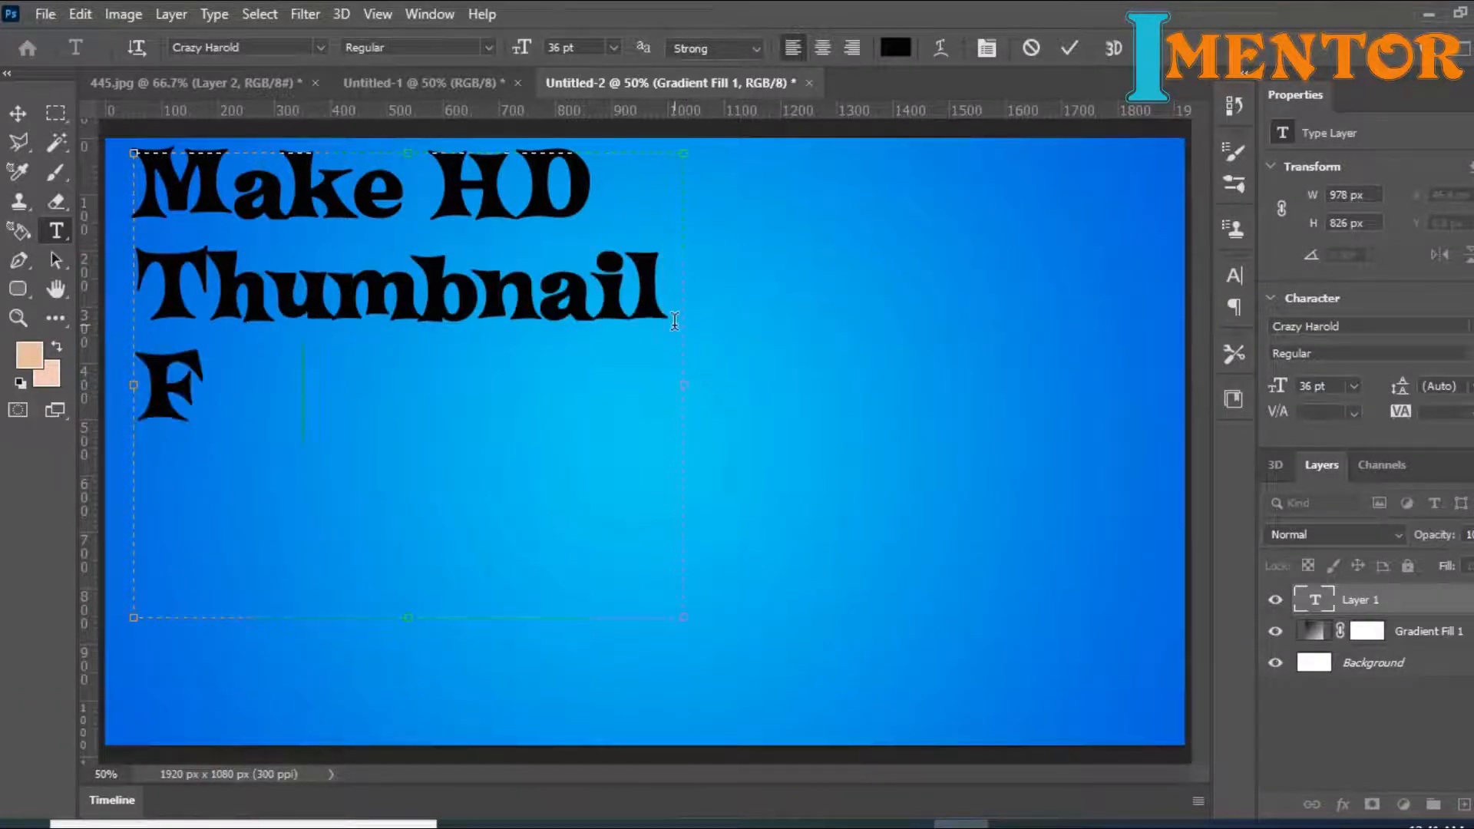
pyautogui.write('or You Tube')
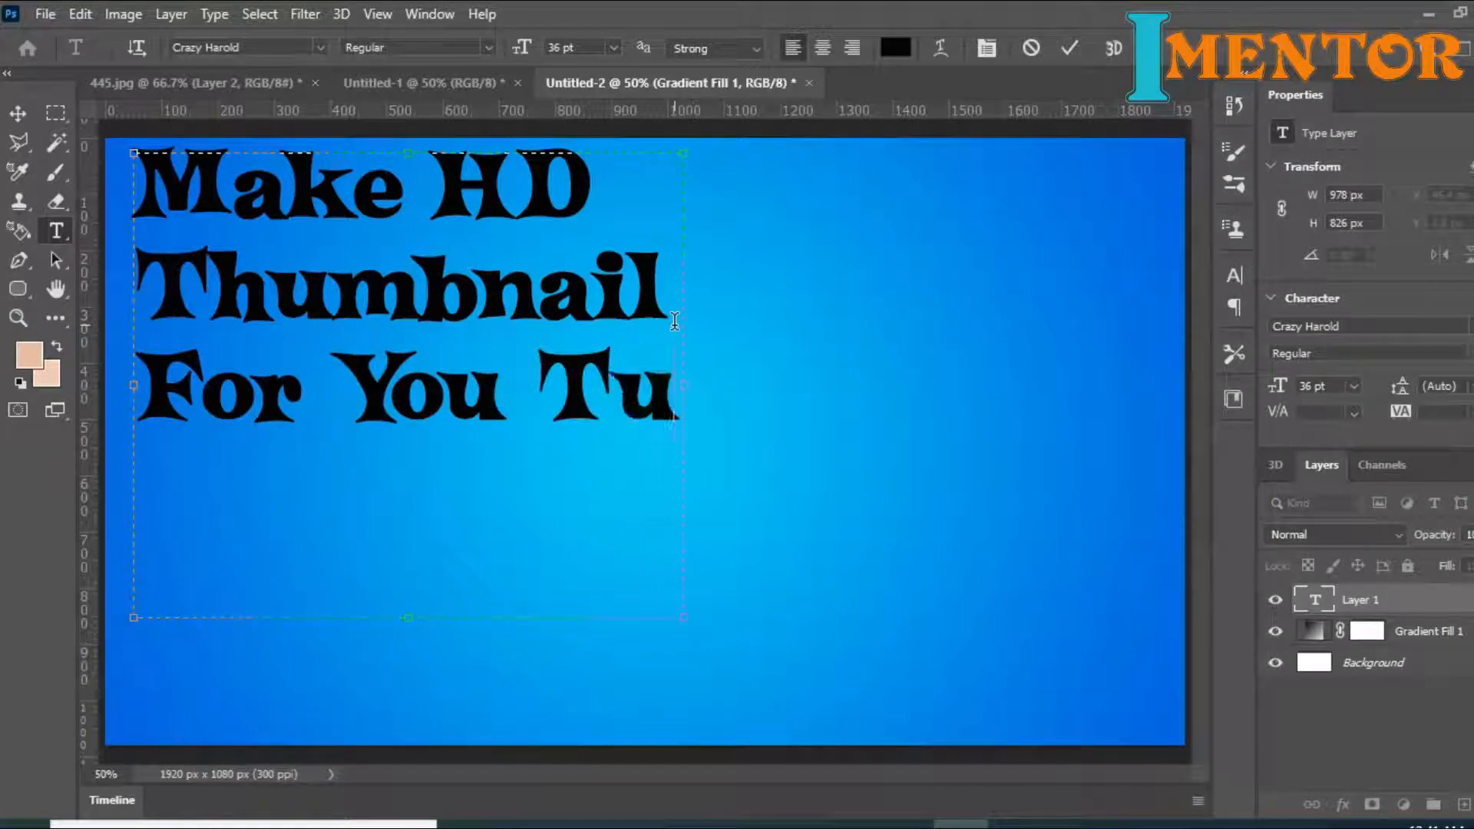
pyautogui.moveTo(683, 390); pyautogui.dragTo(743, 401)
pyautogui.moveTo(744, 617); pyautogui.dragTo(813, 728)
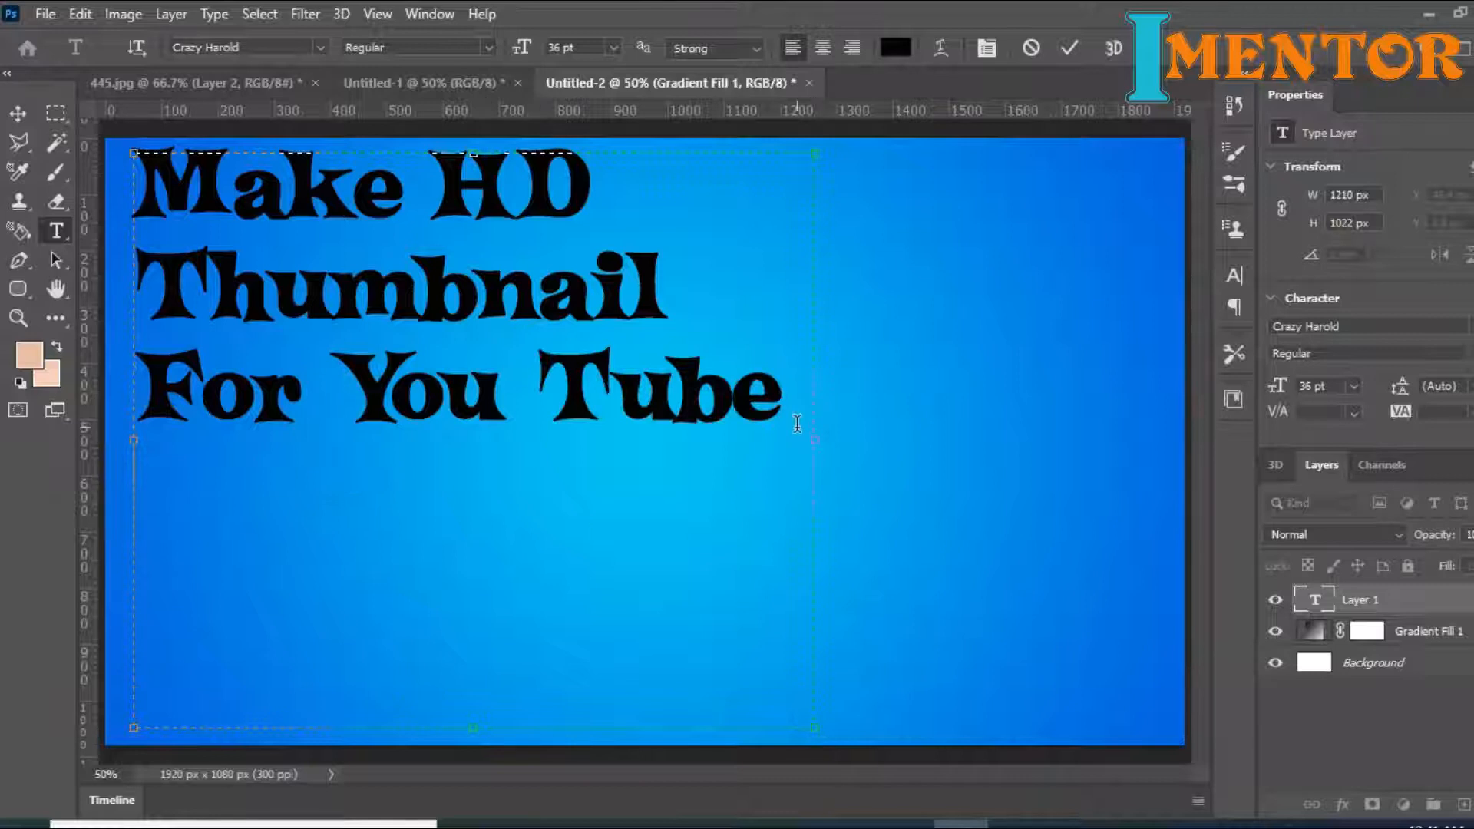
# Step: Add the lines "Videos" and "In Photoshop" below "For You Tube"
pyautogui.press('Return')
pyautogui.write('Videos ')
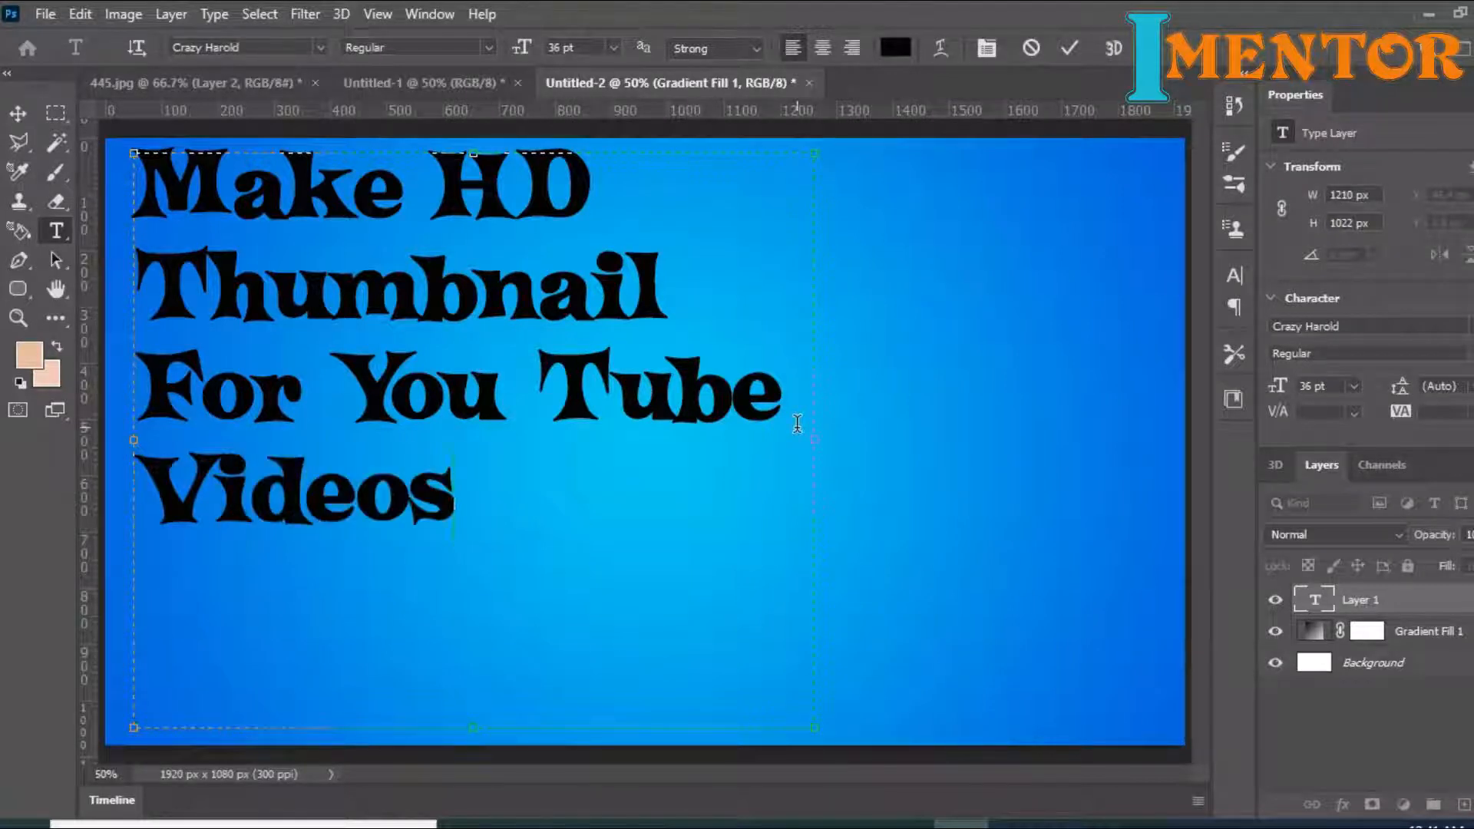
pyautogui.write('In Photoshop')
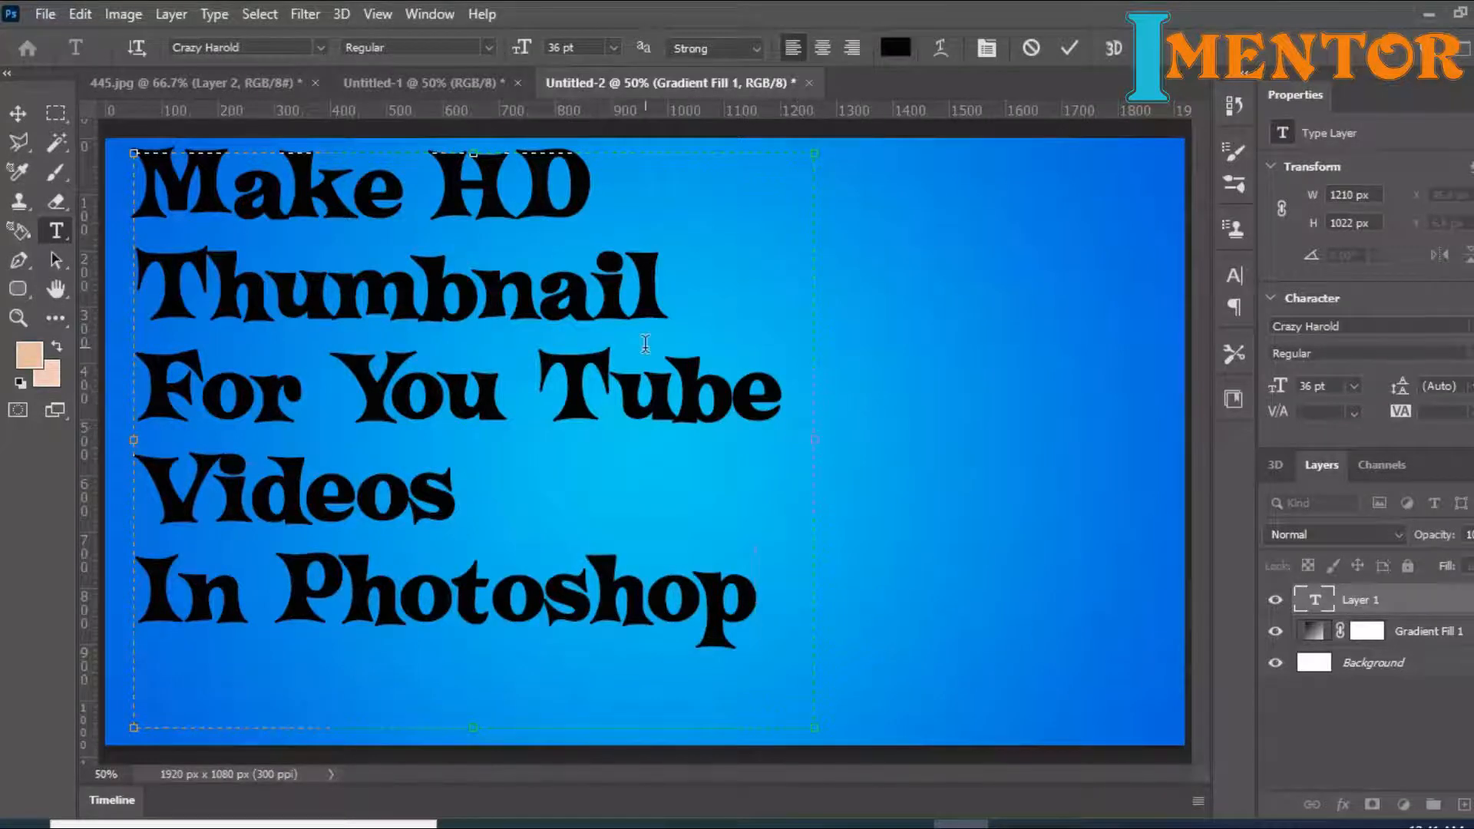
# Step: Indent the "Videos" line and shift the whole text block slightly within the canvas
pyautogui.click(145, 481)
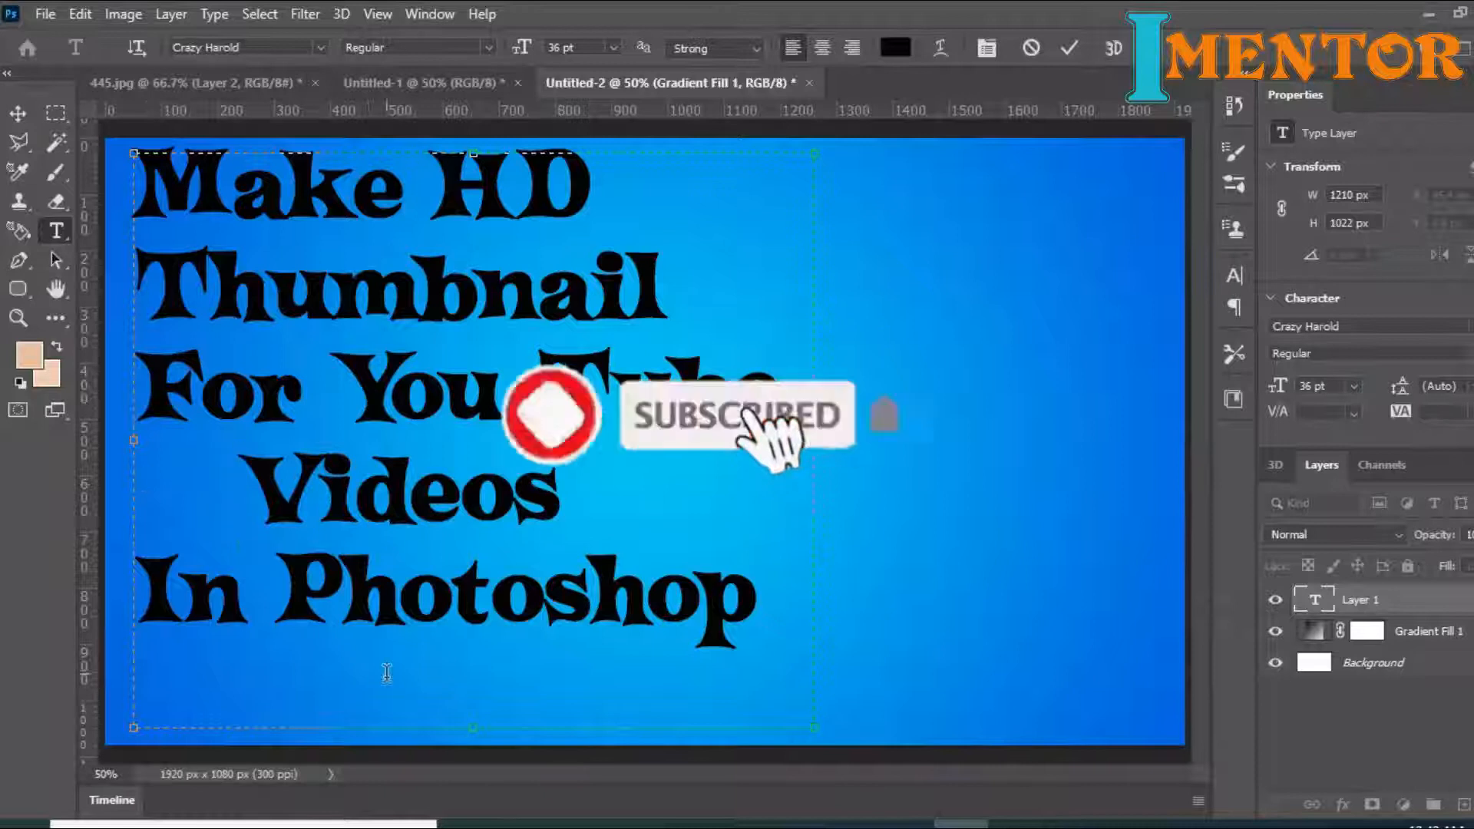
pyautogui.click(17, 113)
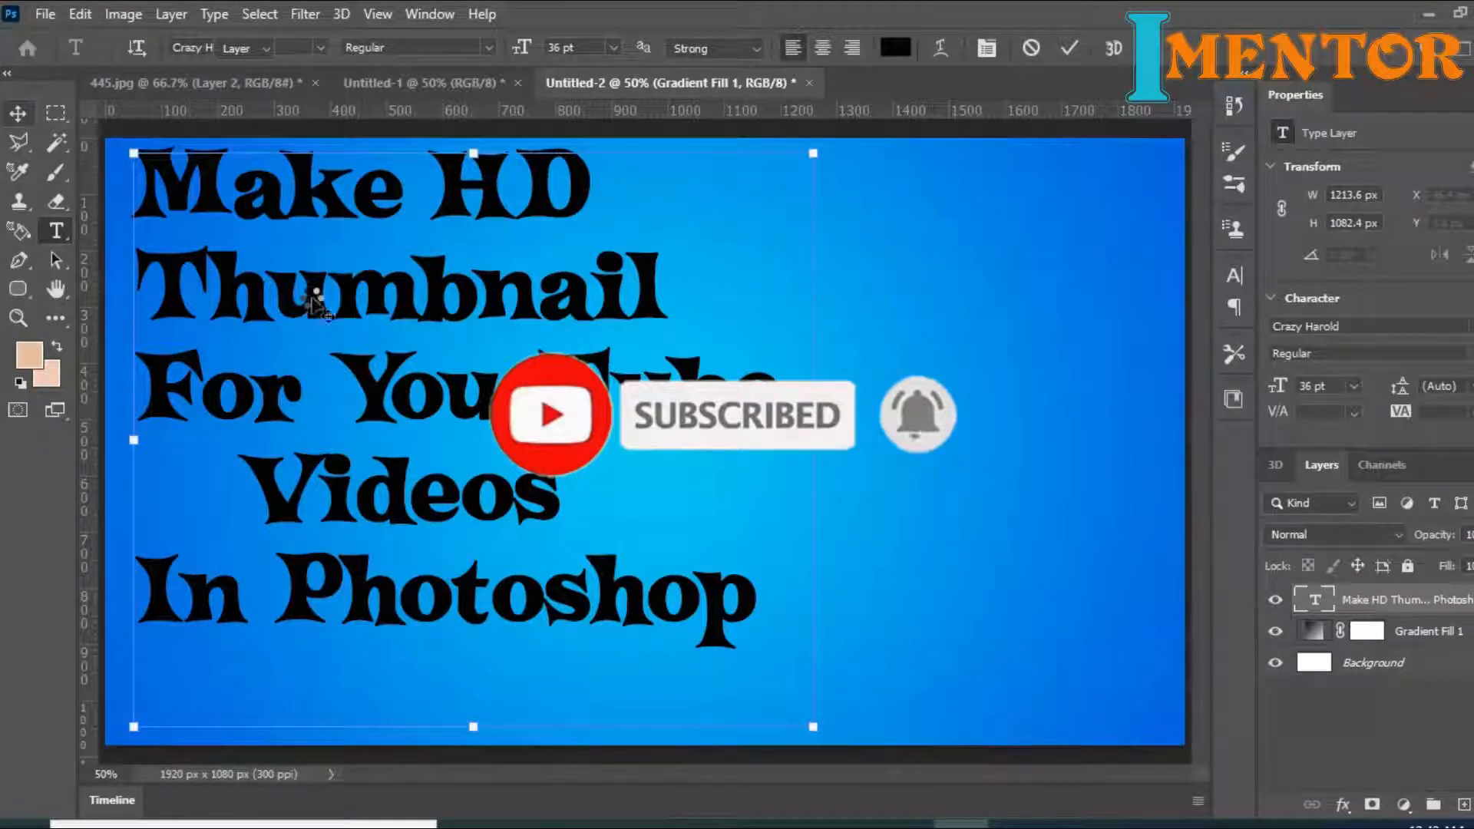
pyautogui.moveTo(426, 410); pyautogui.dragTo(414, 425)
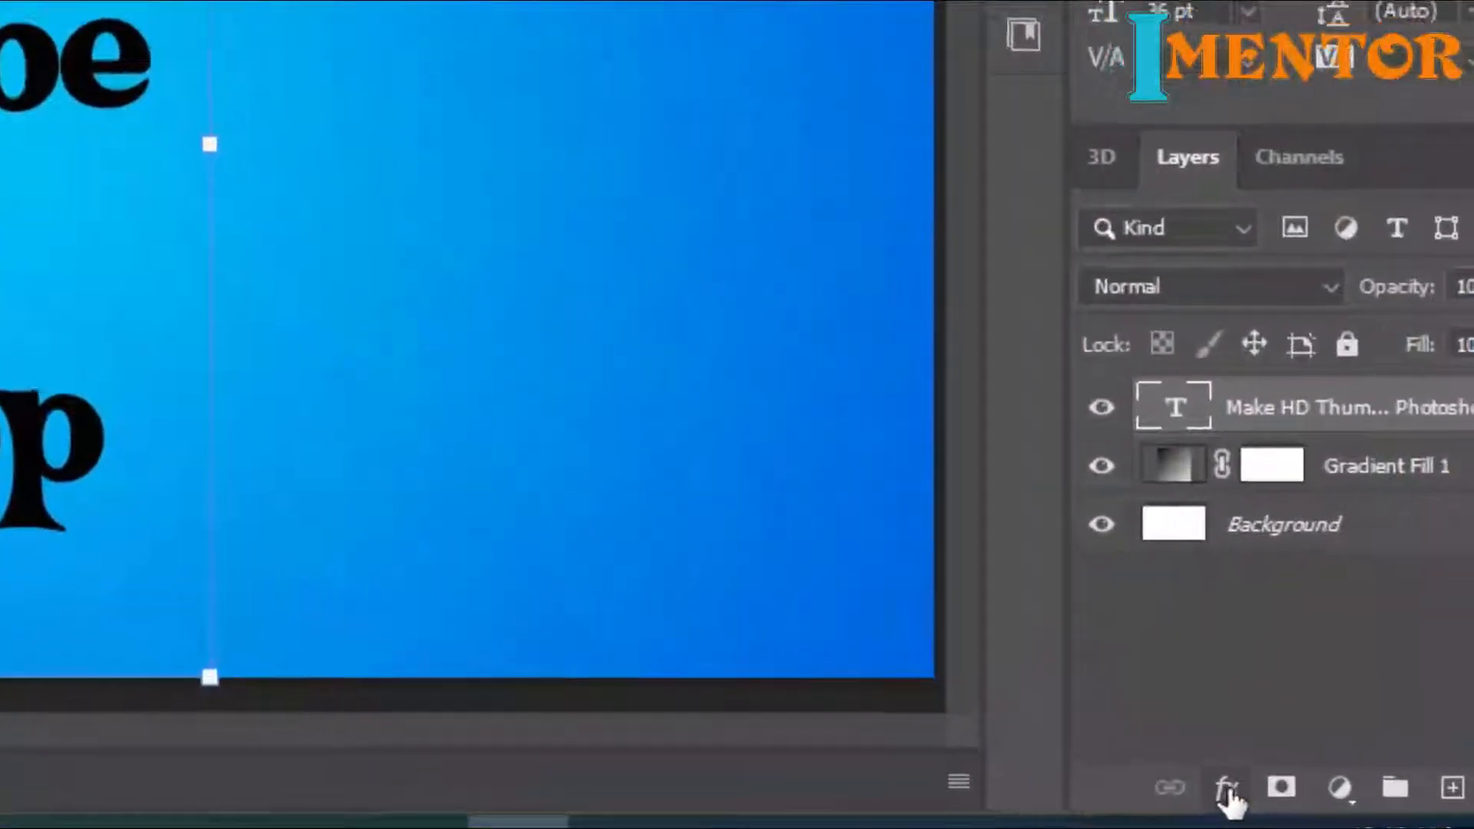
# Step: Add a Color Overlay effect to the title text layer in lime green b7f60c
pyautogui.click(1227, 790)
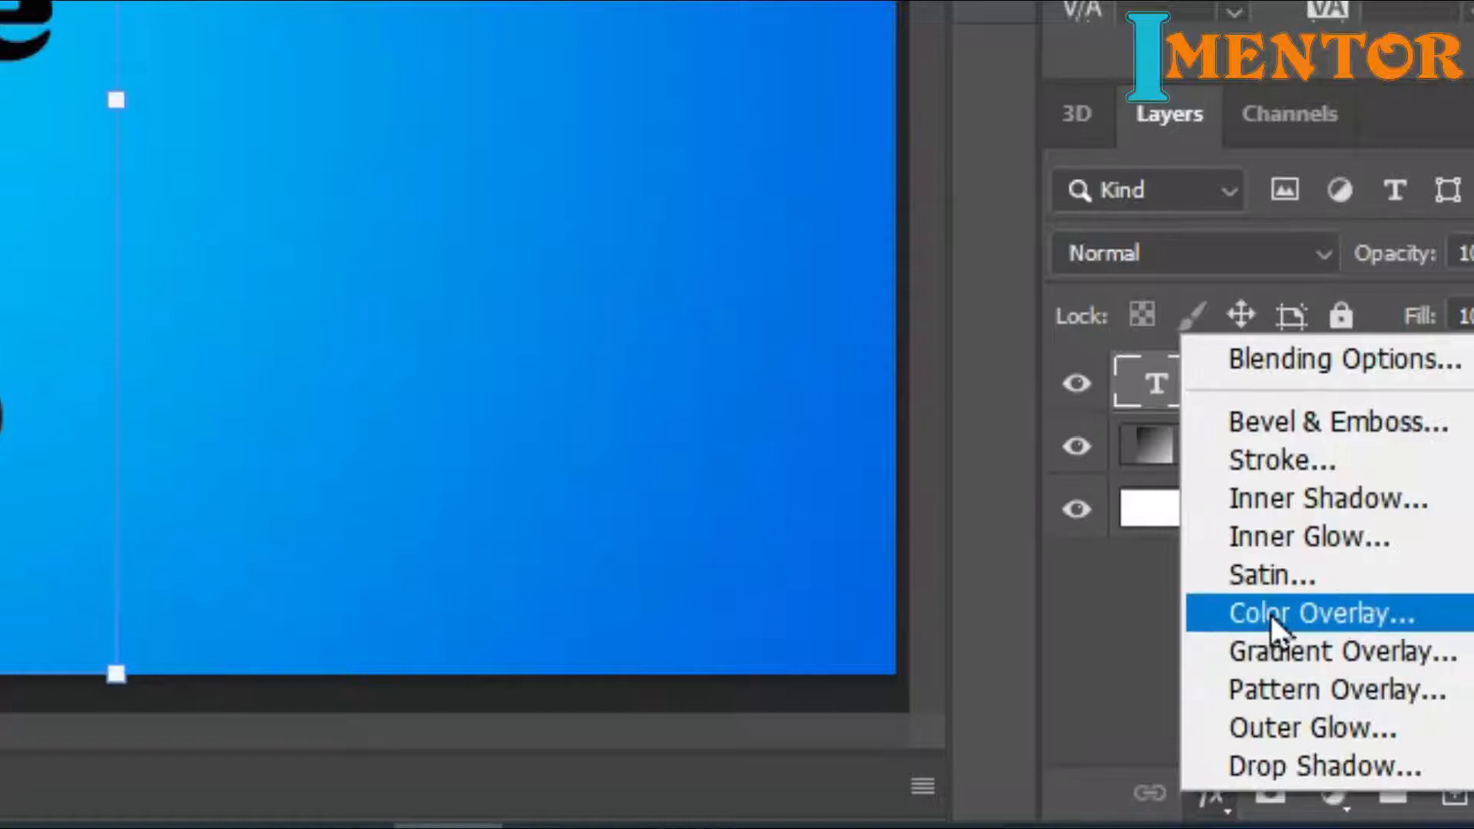
pyautogui.click(1270, 615)
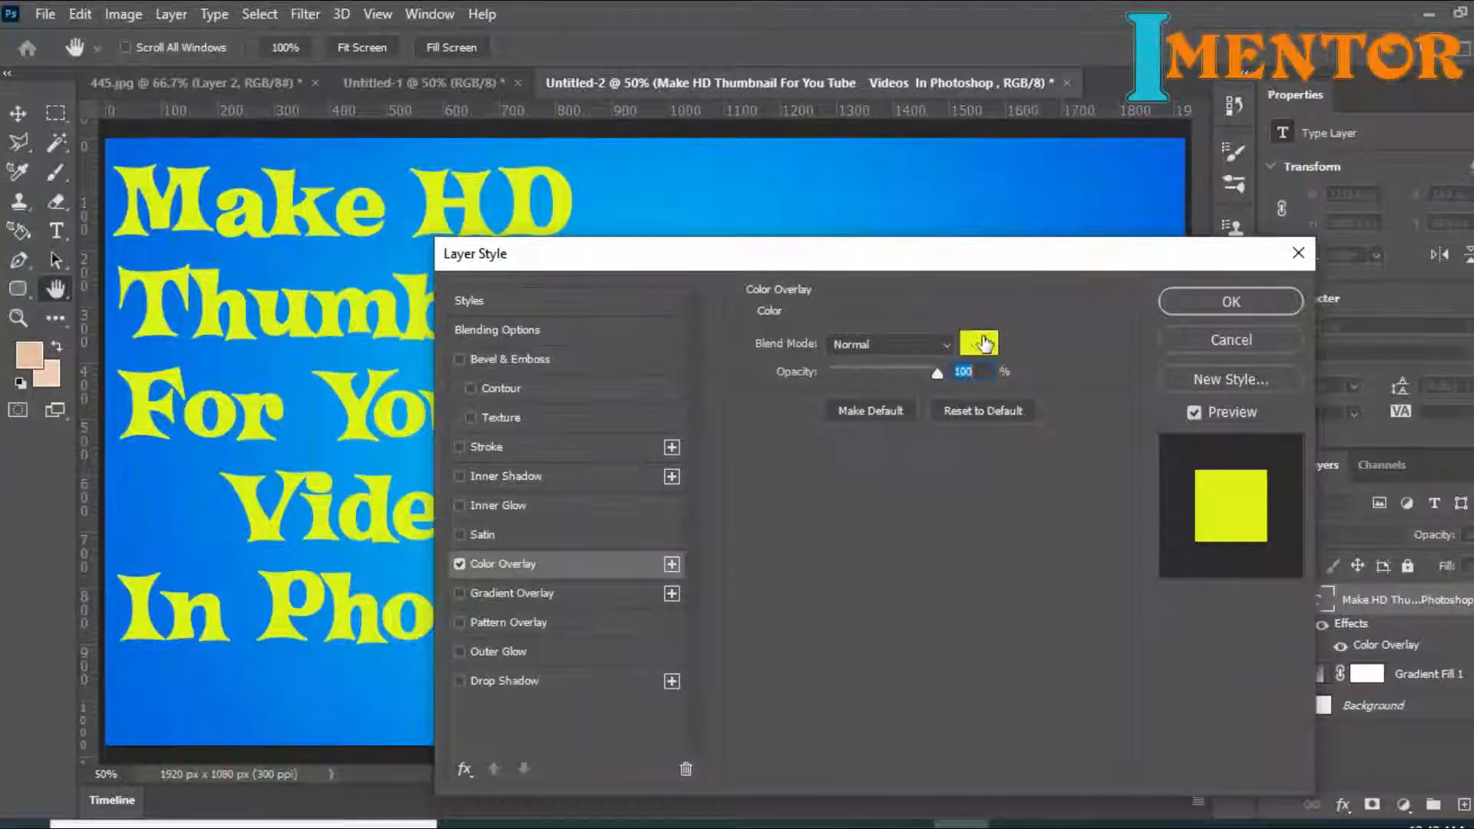
pyautogui.click(979, 342)
pyautogui.moveTo(603, 662); pyautogui.dragTo(605, 656)
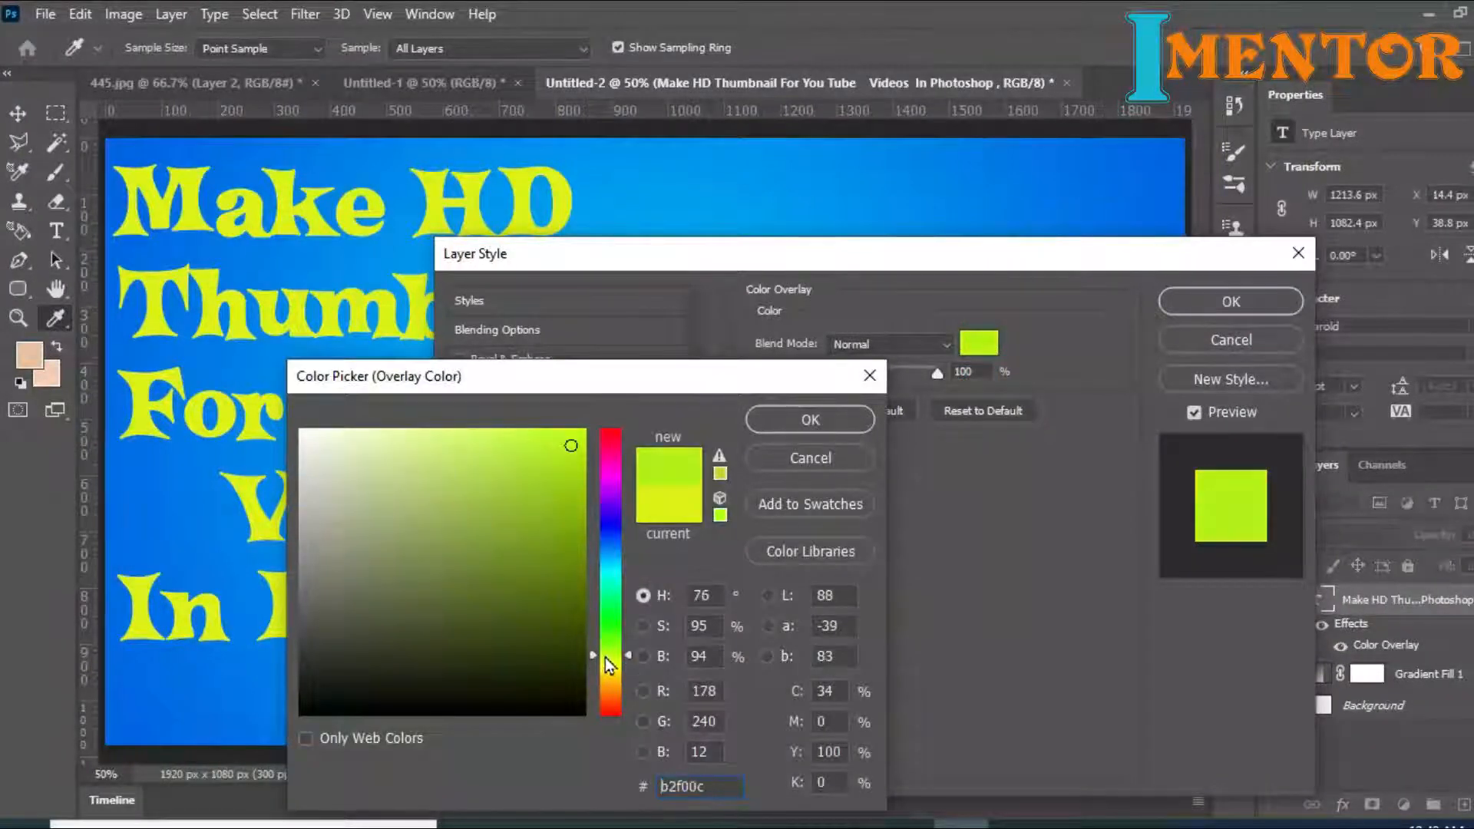
pyautogui.click(485, 633)
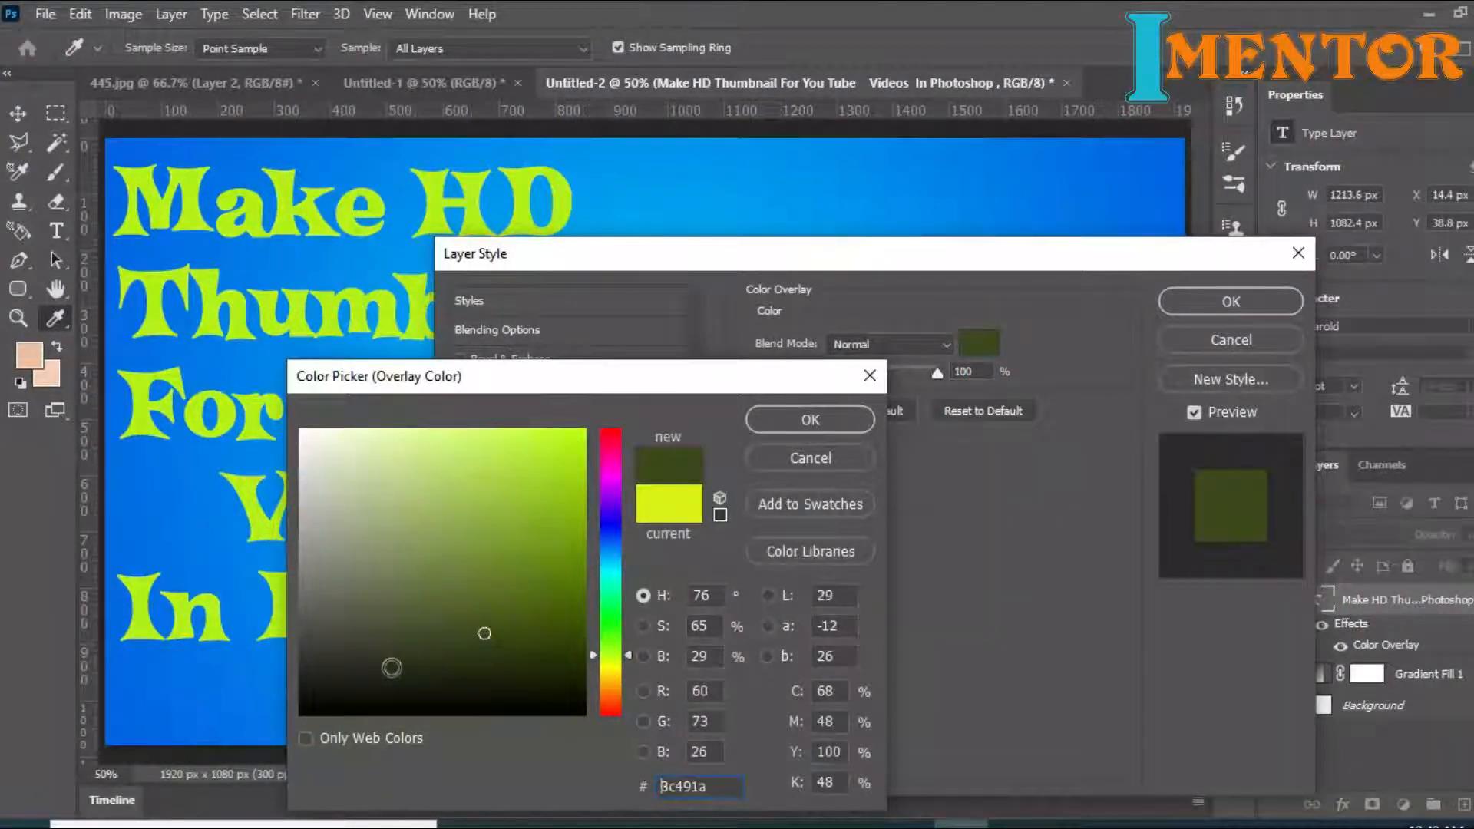
pyautogui.click(572, 439)
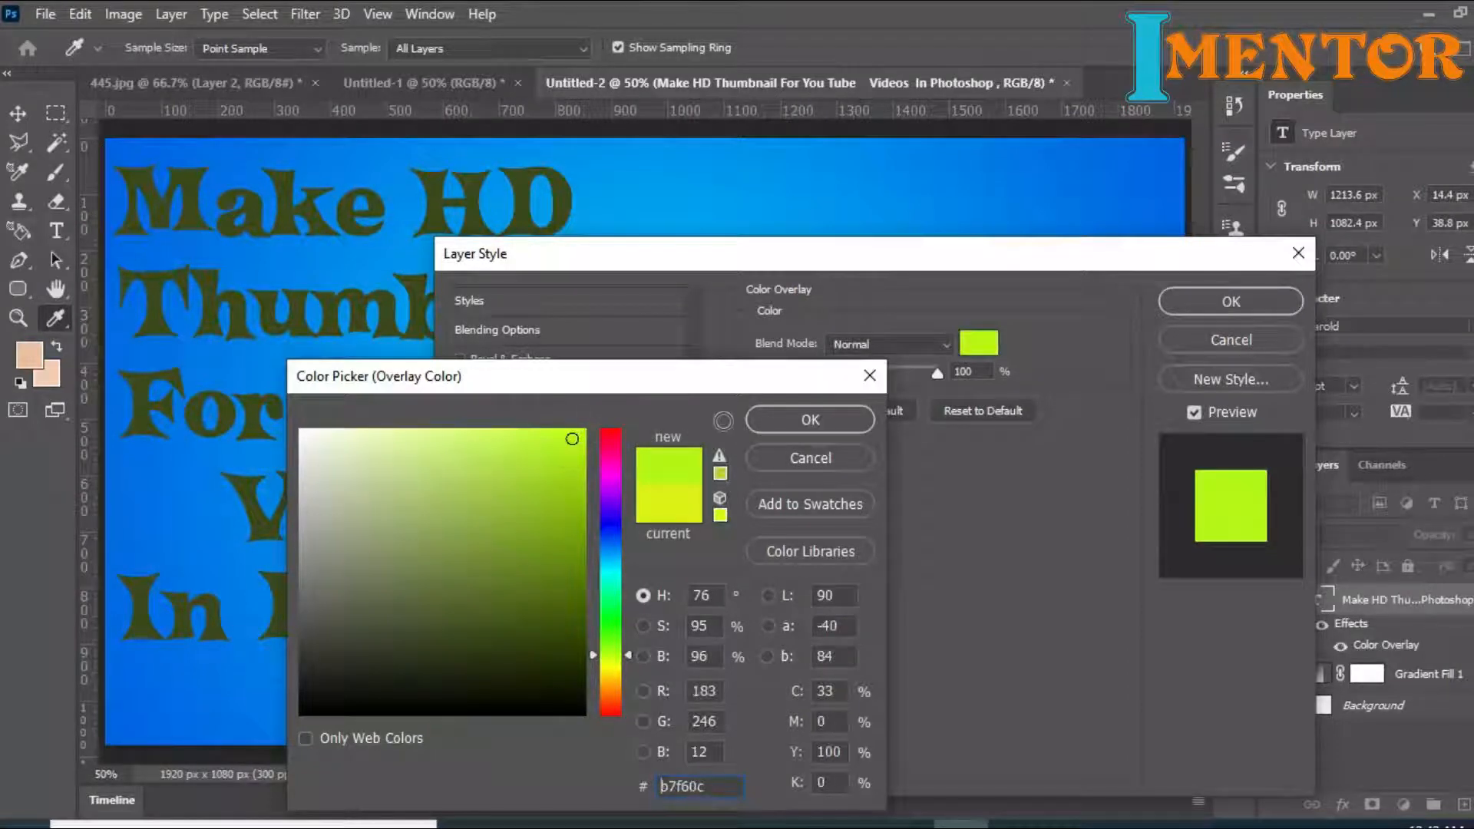
pyautogui.click(822, 421)
# Step: Add a black Outer Glow and a Drop Shadow with 13% spread to the title text, and apply the layer style
pyautogui.click(504, 653)
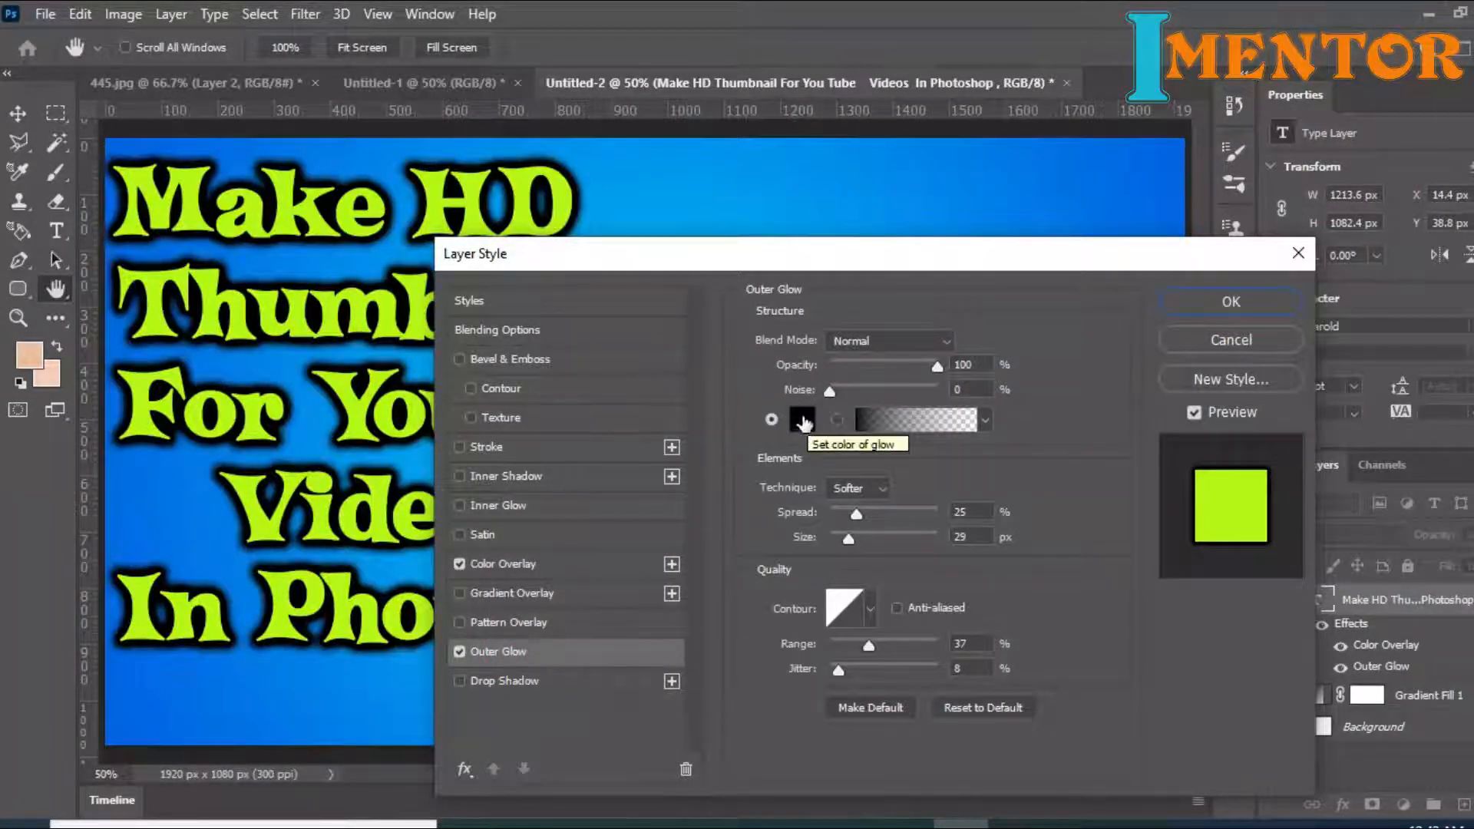
pyautogui.moveTo(855, 515); pyautogui.dragTo(844, 540)
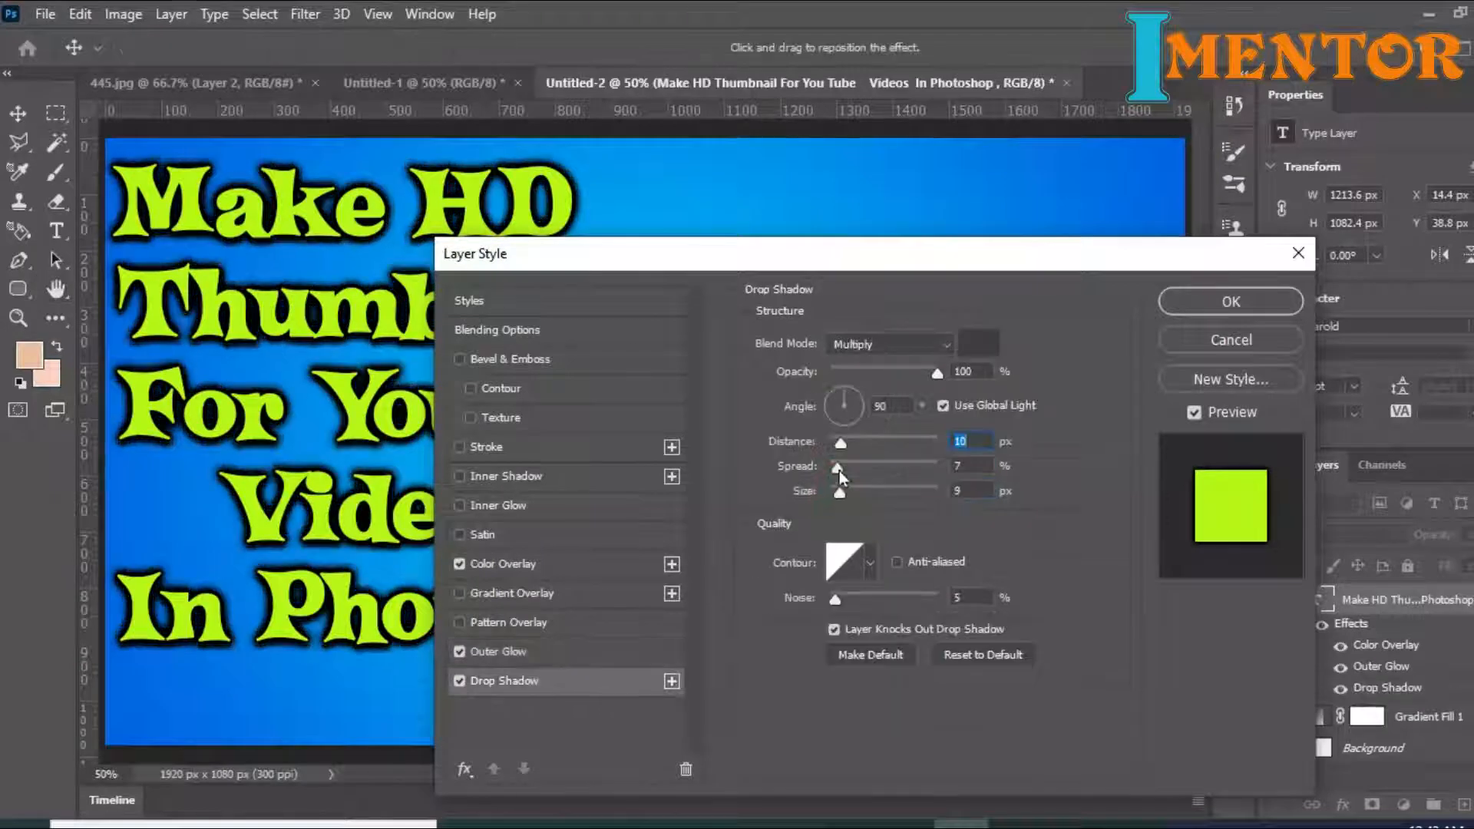
pyautogui.click(845, 471)
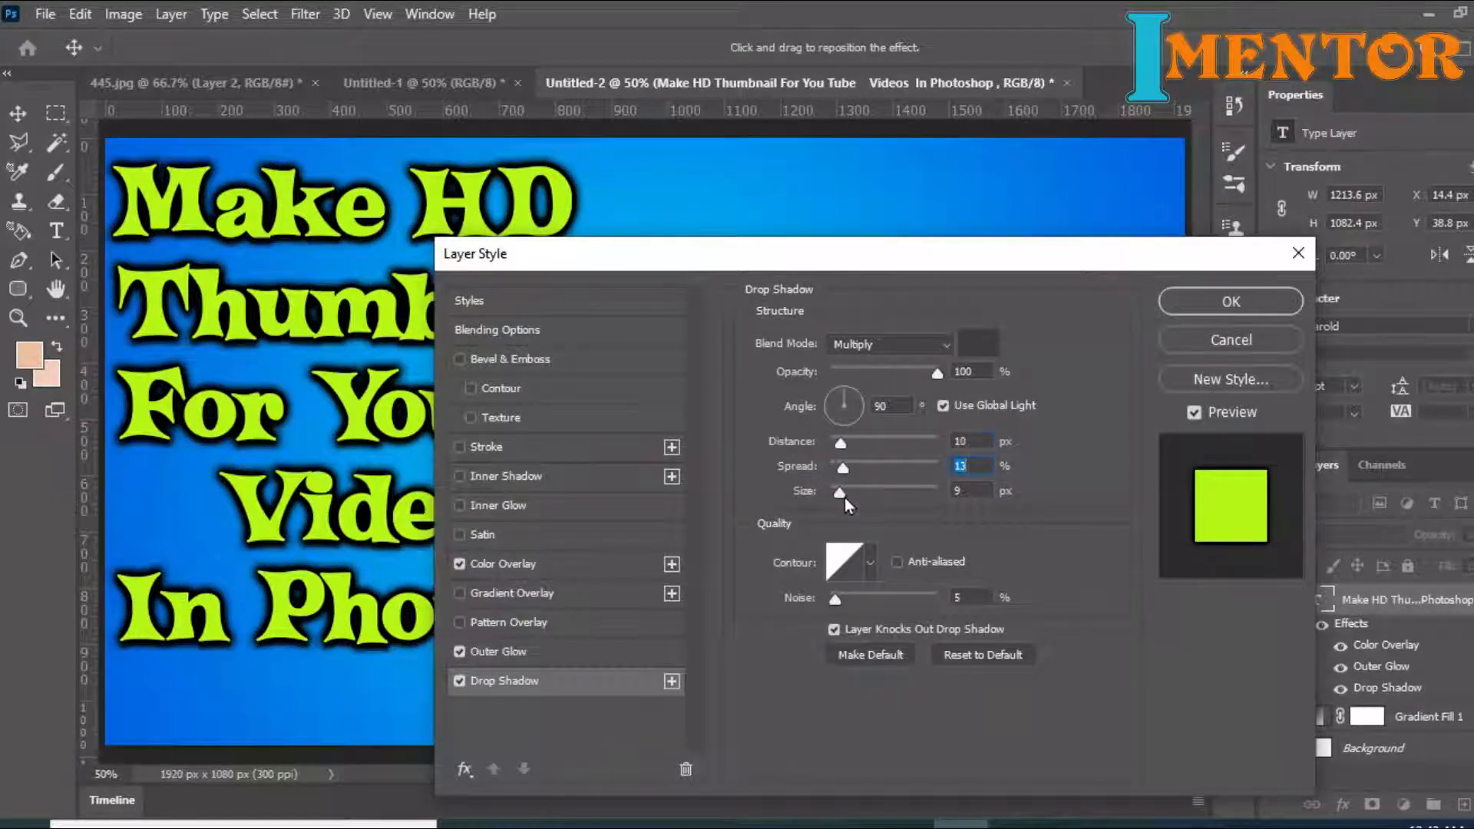
pyautogui.click(1230, 300)
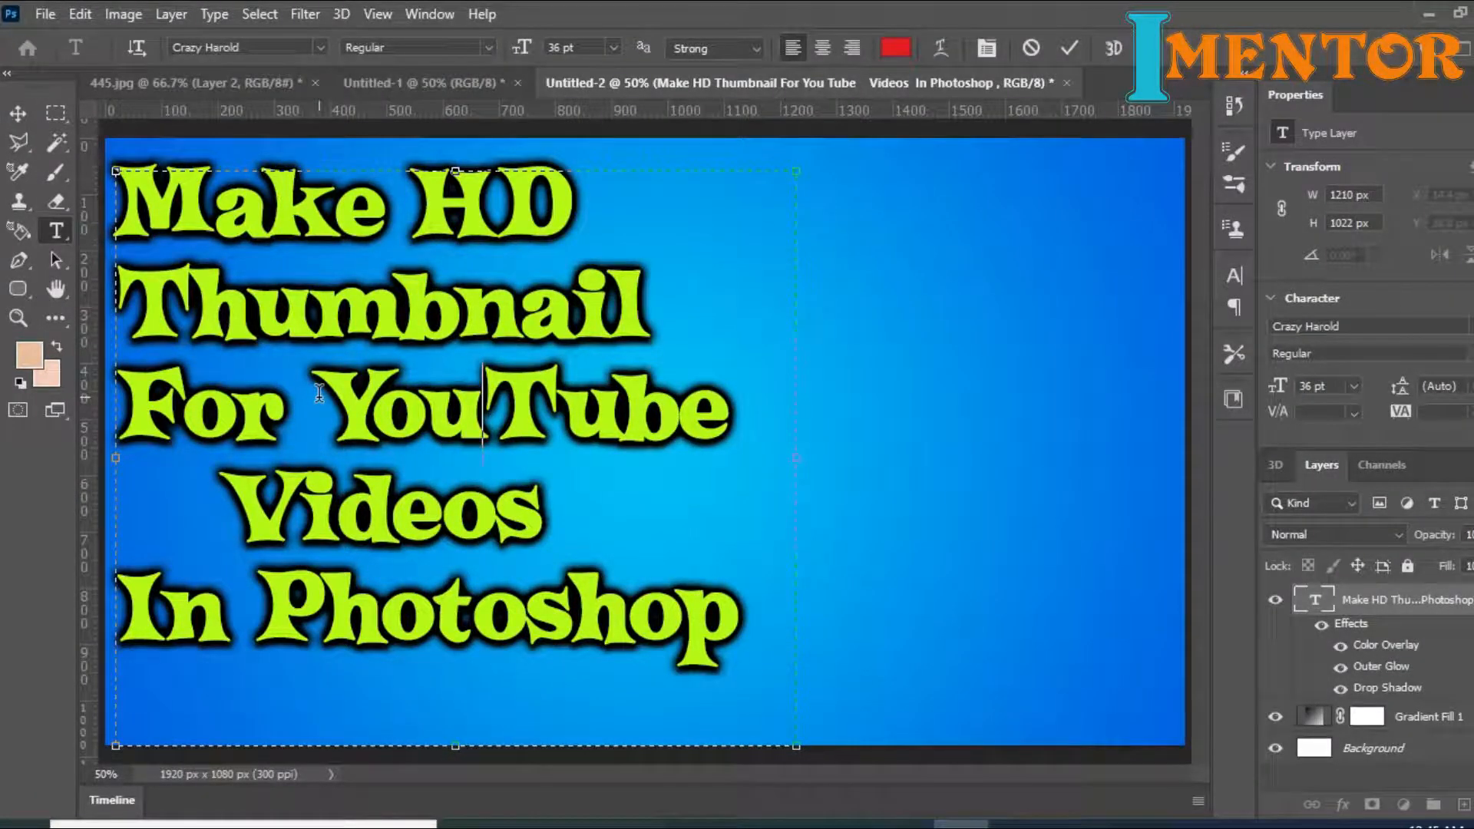
# Step: Delete "YouTube" from the third line of the title text and commit the edit
pyautogui.moveTo(319, 393); pyautogui.dragTo(782, 412)
pyautogui.press('BackSpace')
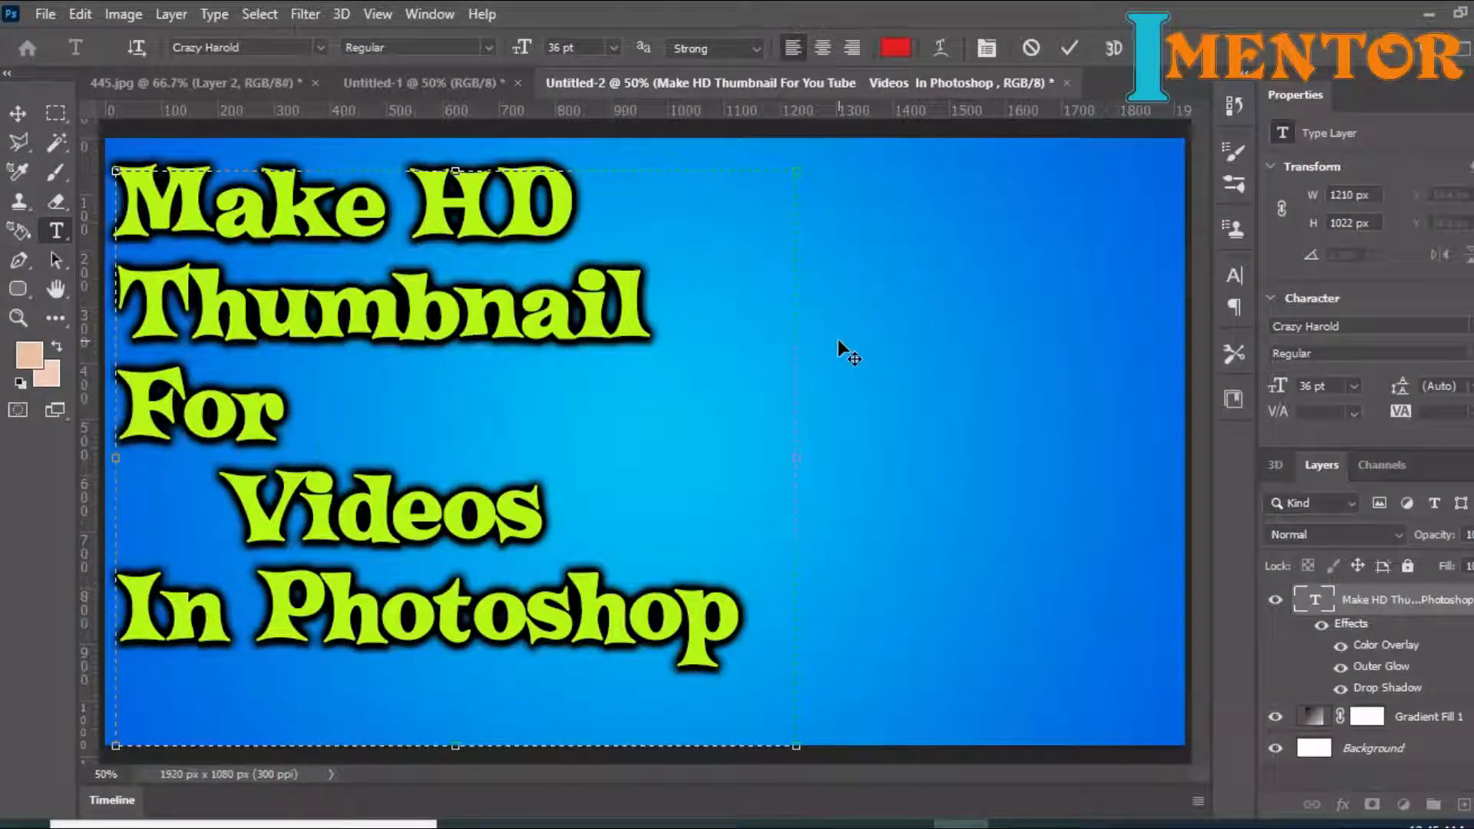
pyautogui.click(20, 115)
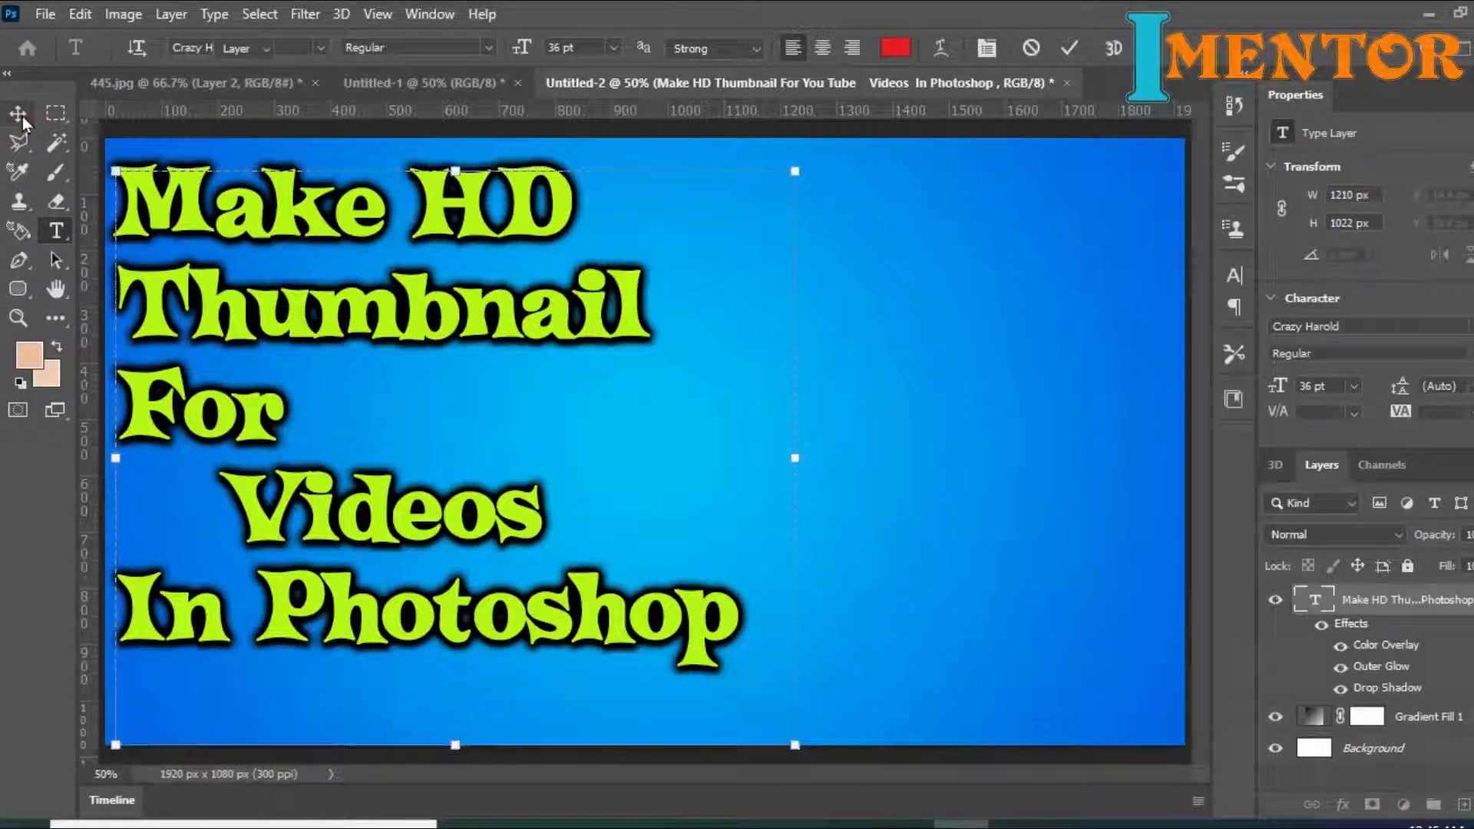
# Step: Add a text box about 644 by 454 px beside the title reading "YouTube" and set its font to MarlboroWide
pyautogui.click(56, 231)
pyautogui.moveTo(777, 284); pyautogui.dragTo(1141, 539)
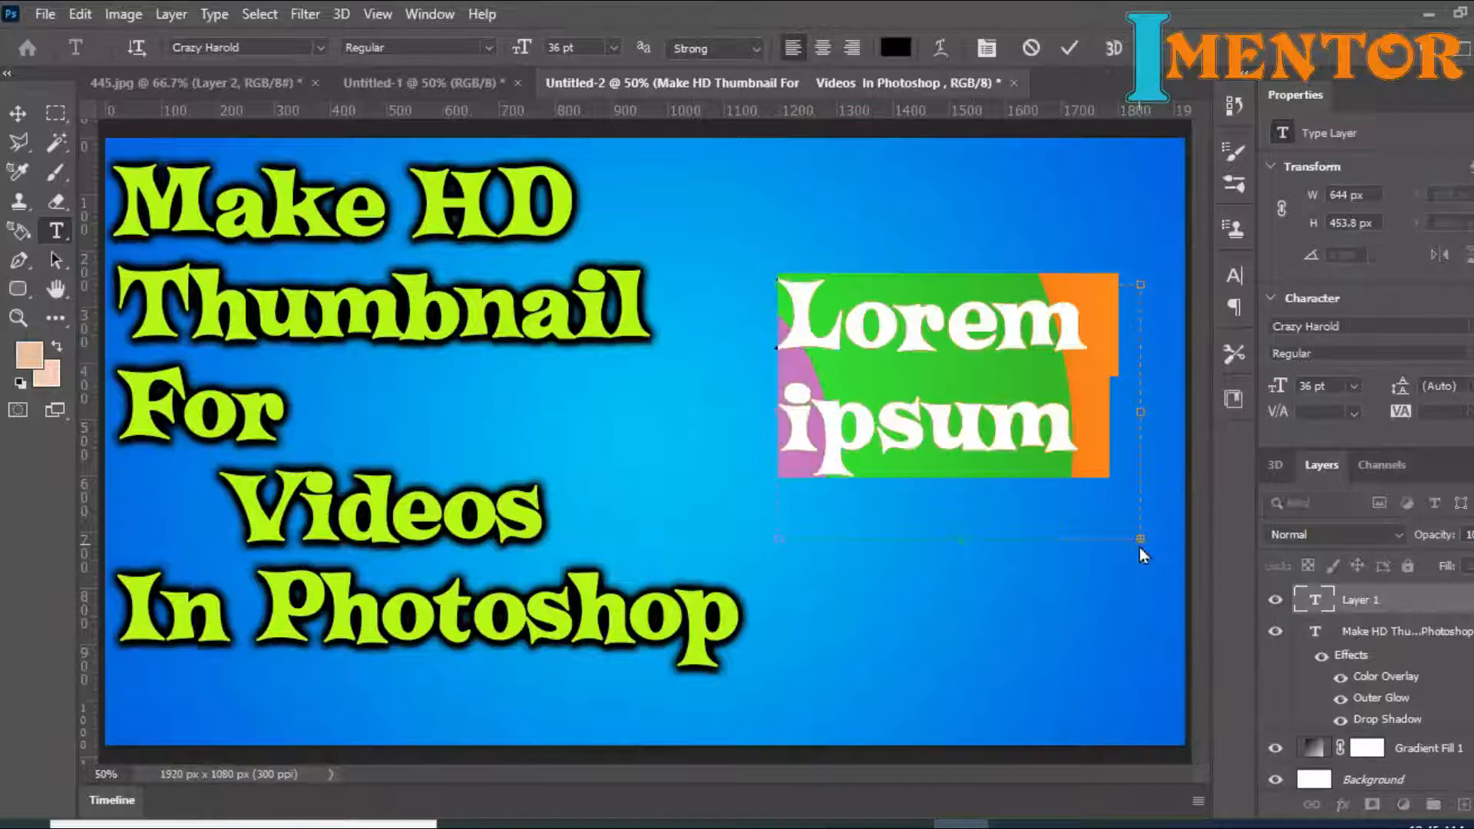
pyautogui.write('YouT')
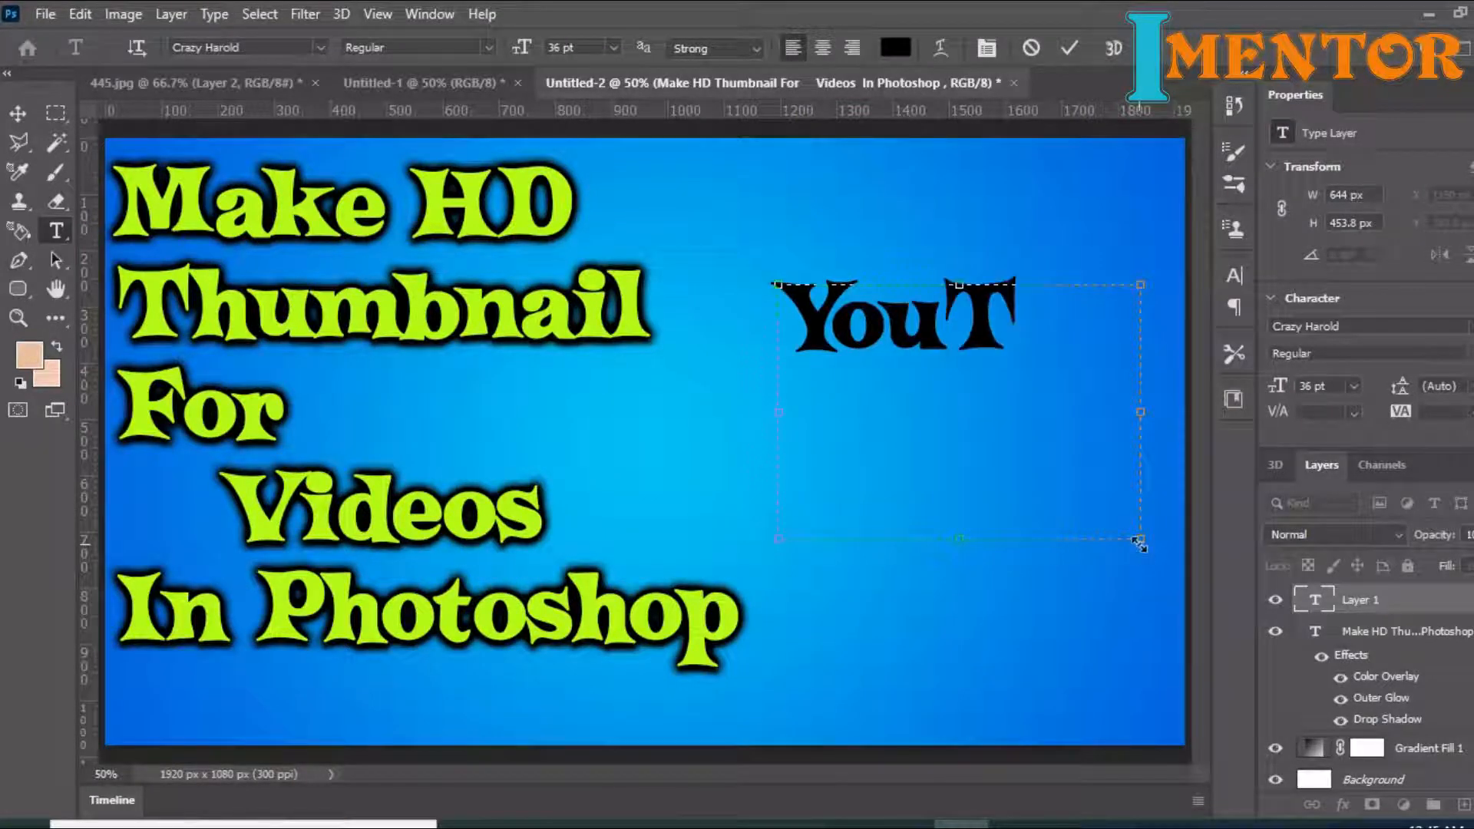
pyautogui.write('ube')
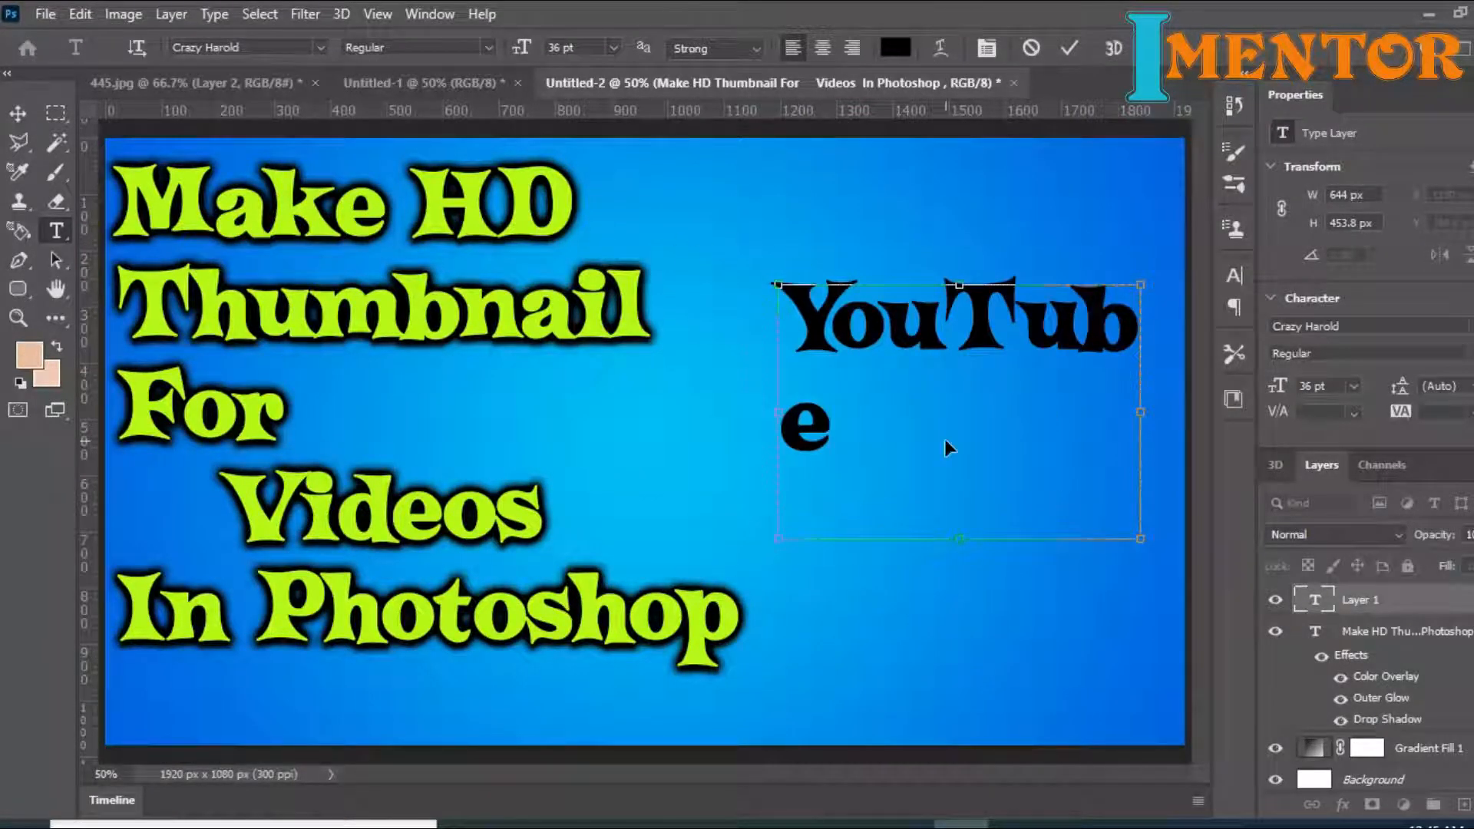
pyautogui.hotkey('ctrl', 'a')
pyautogui.click(320, 48)
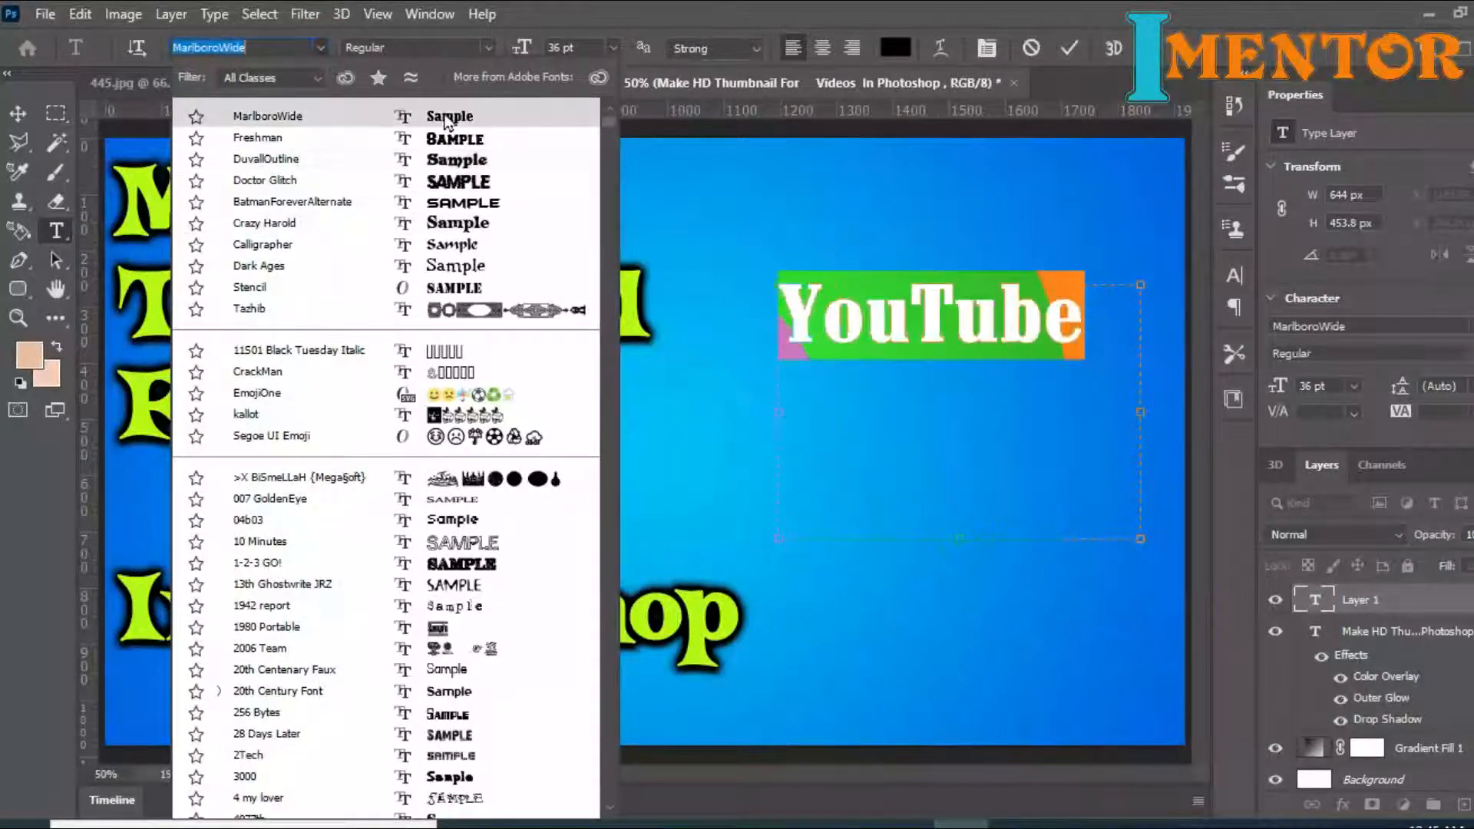
pyautogui.click(449, 120)
# Step: Change the "YouTube" text color to bright red and commit the text edit
pyautogui.click(894, 47)
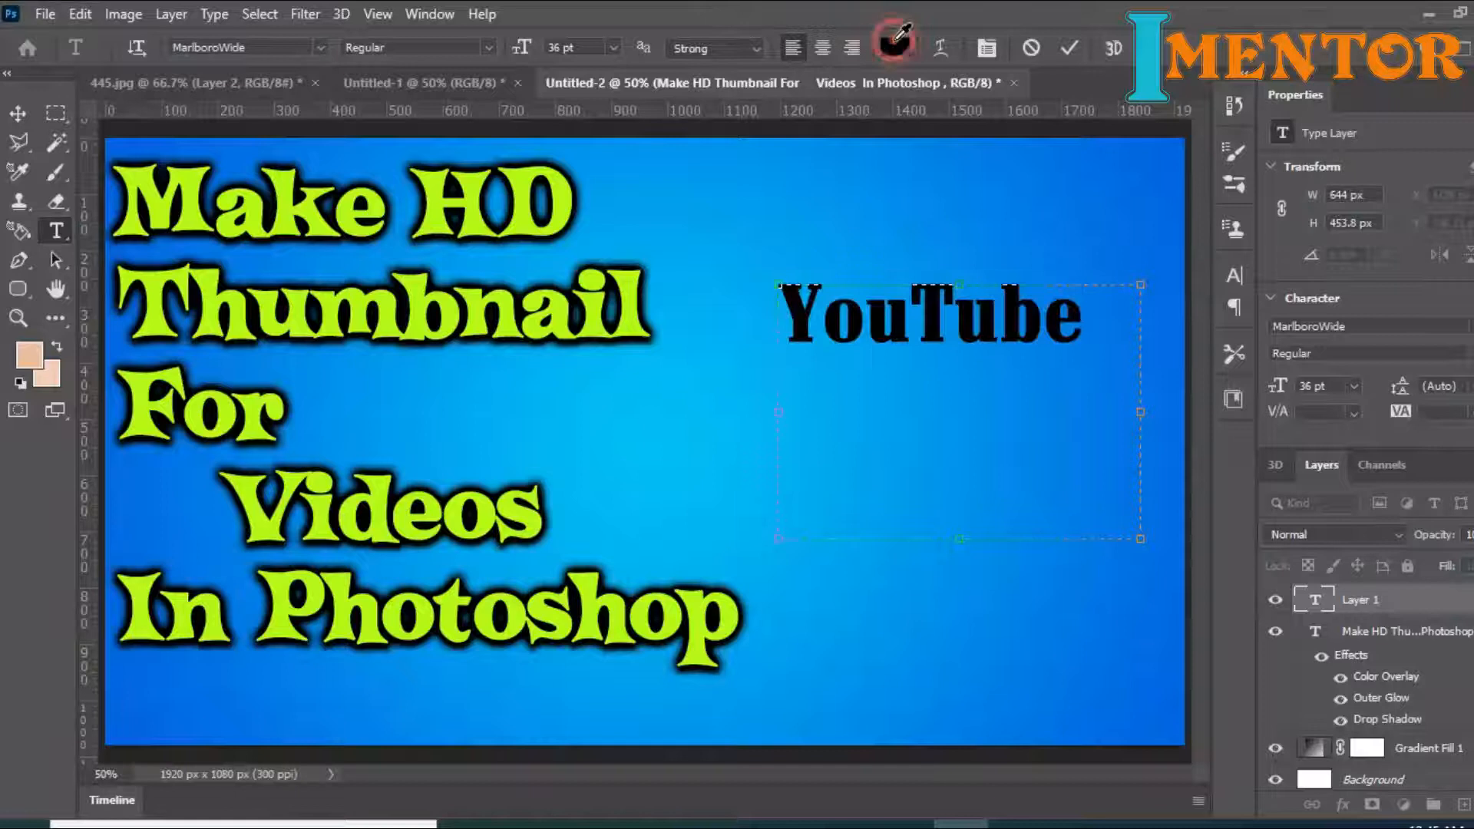
pyautogui.click(568, 443)
pyautogui.click(662, 786)
pyautogui.click(553, 442)
pyautogui.click(573, 444)
pyautogui.click(624, 704)
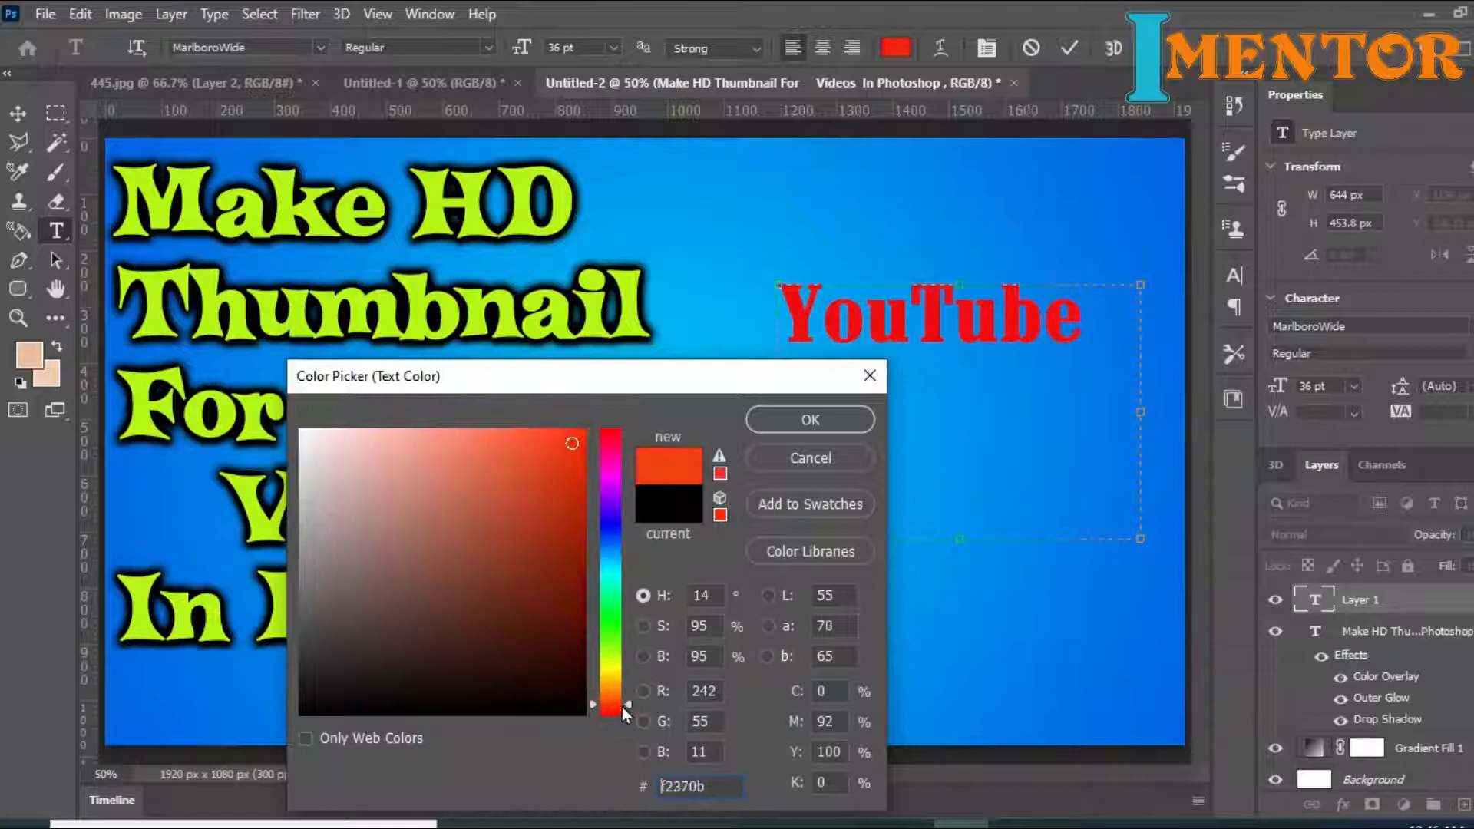
pyautogui.click(624, 710)
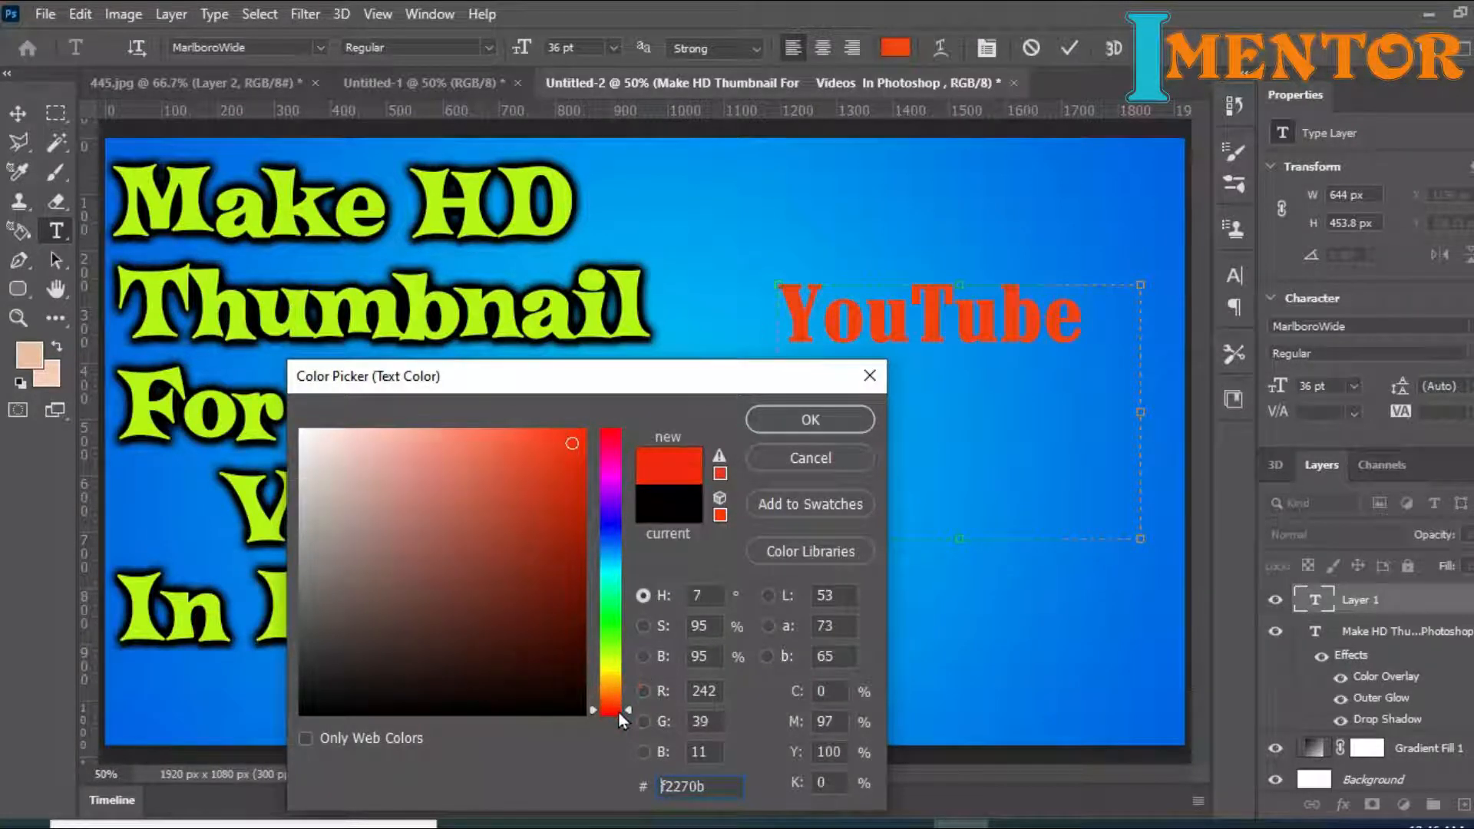
pyautogui.click(552, 484)
pyautogui.moveTo(560, 441); pyautogui.dragTo(576, 435)
pyautogui.click(811, 420)
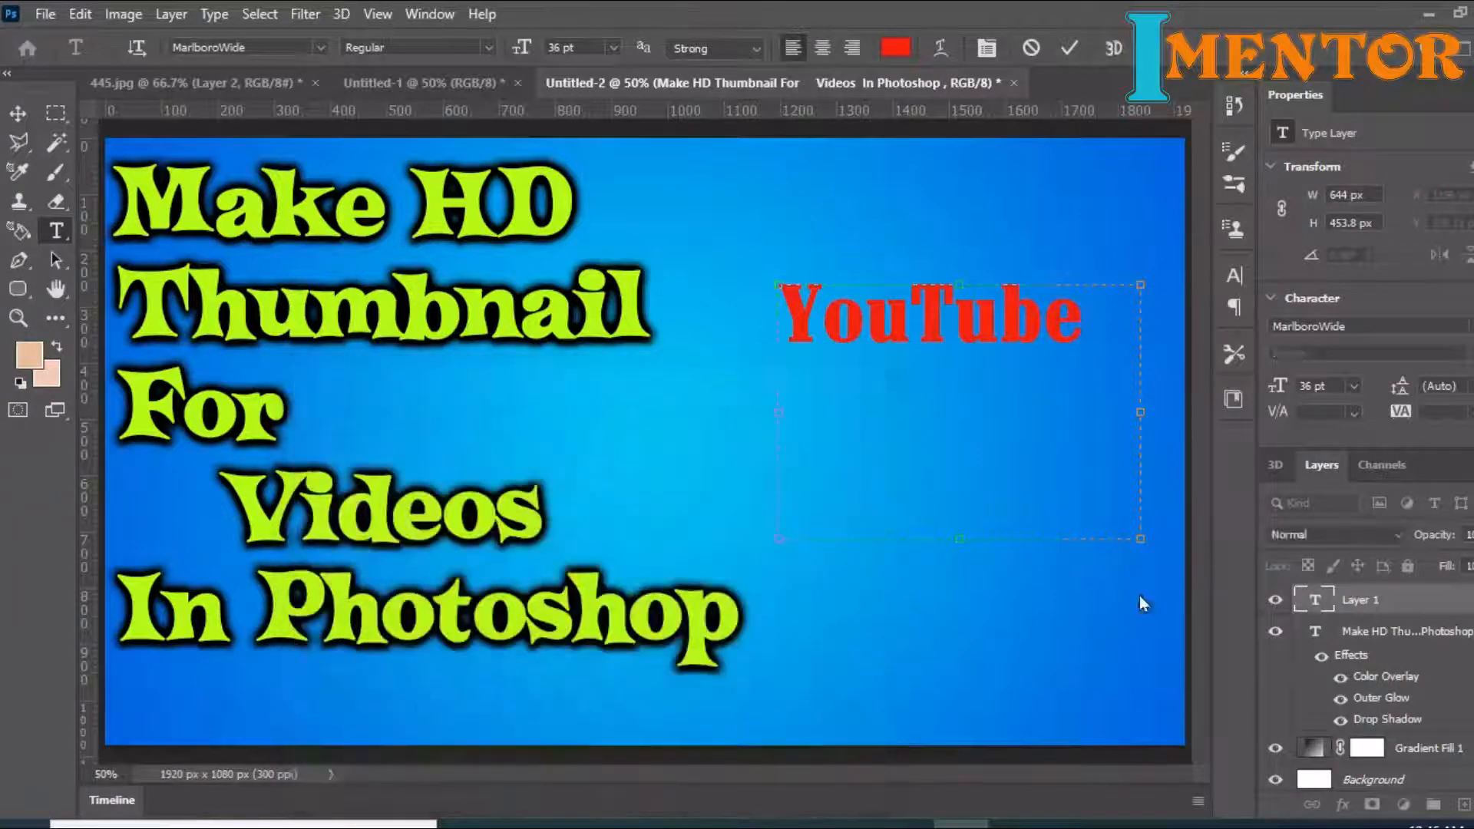
pyautogui.hotkey('ctrl', 'Return')
# Step: Add a black Outer Glow to the "YouTube" text and move it next to "For" on the title's third line
pyautogui.click(1342, 804)
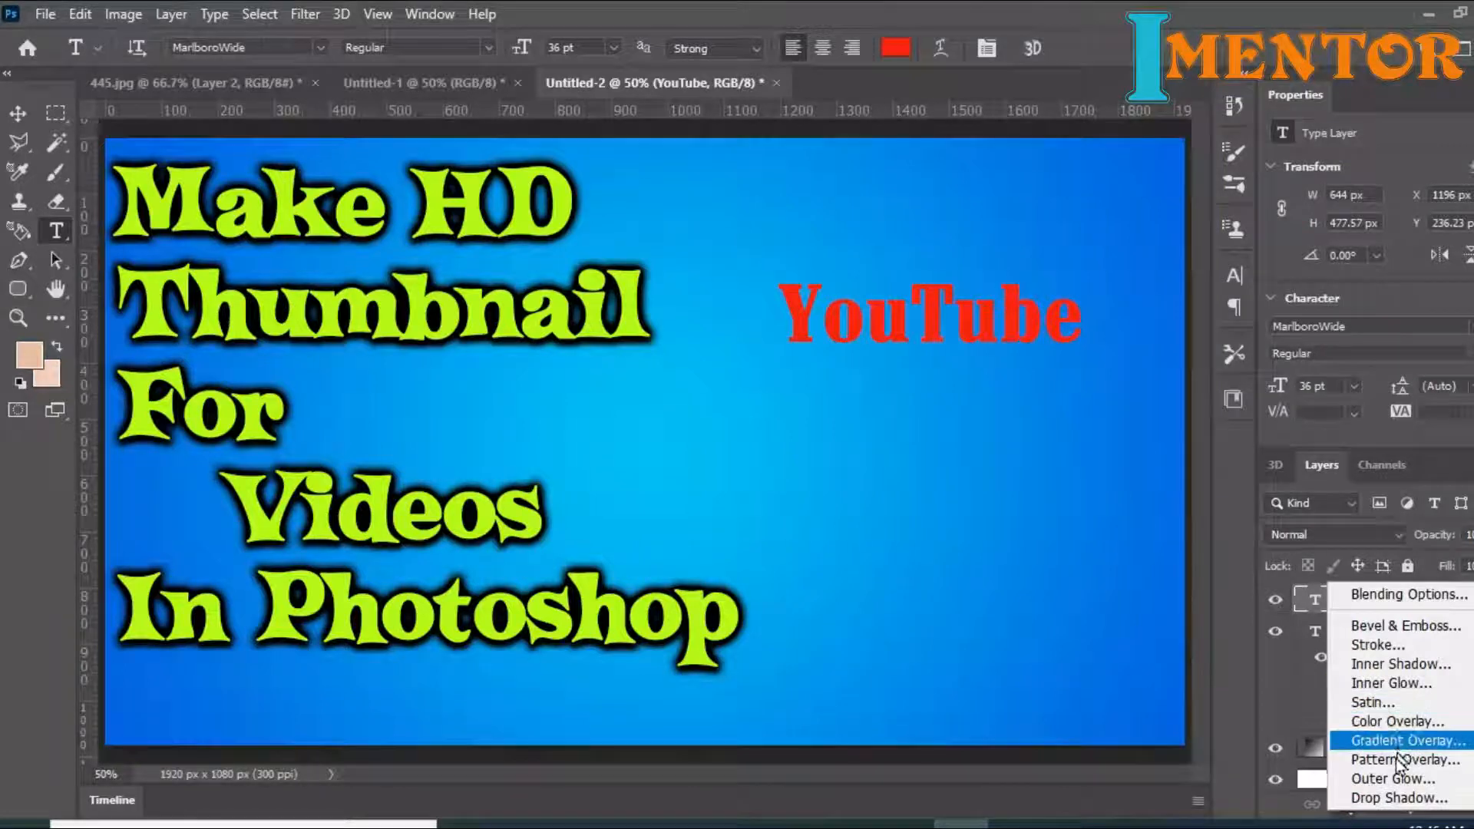
pyautogui.click(1391, 777)
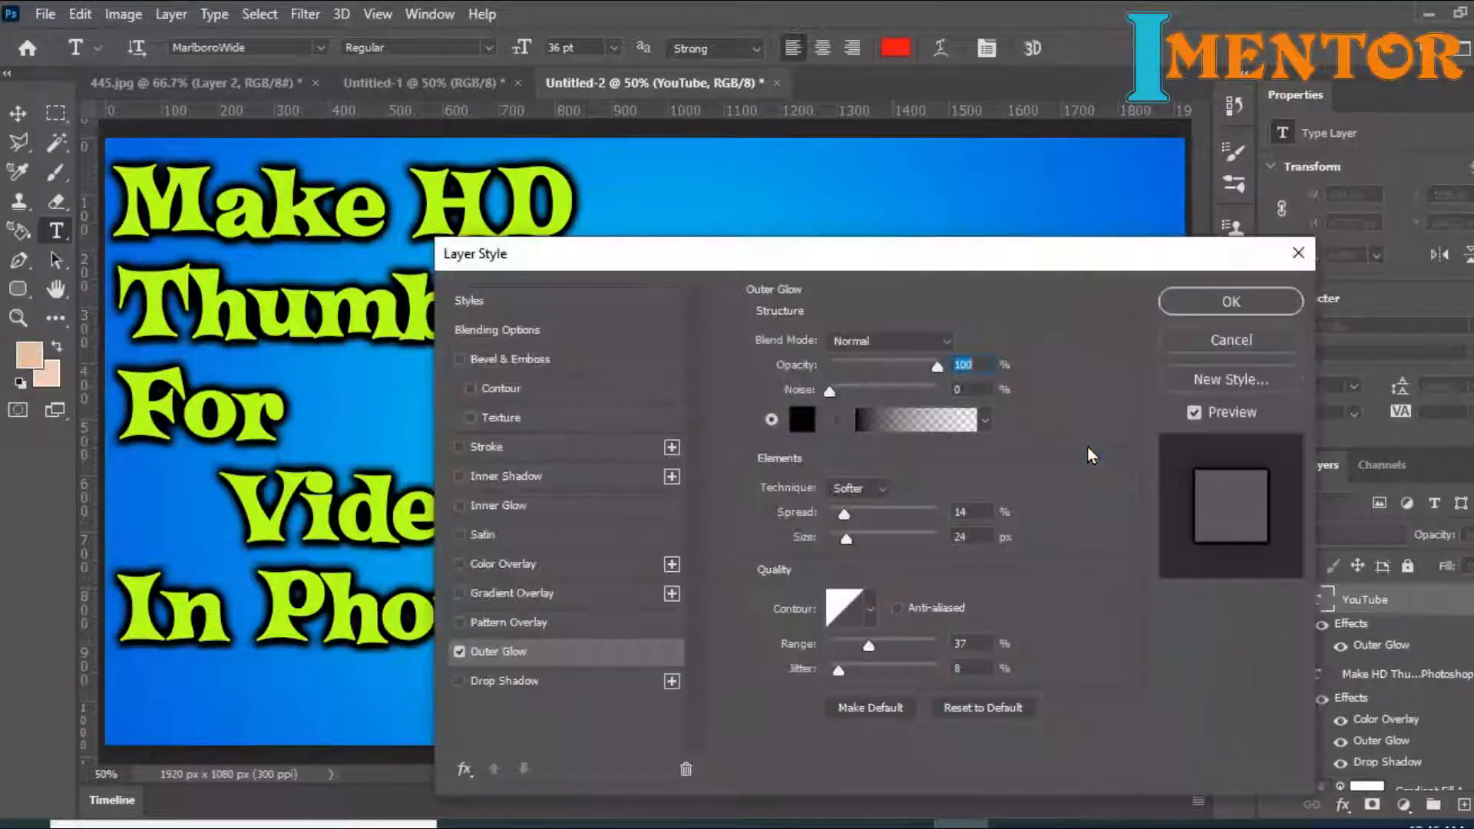
pyautogui.click(1229, 302)
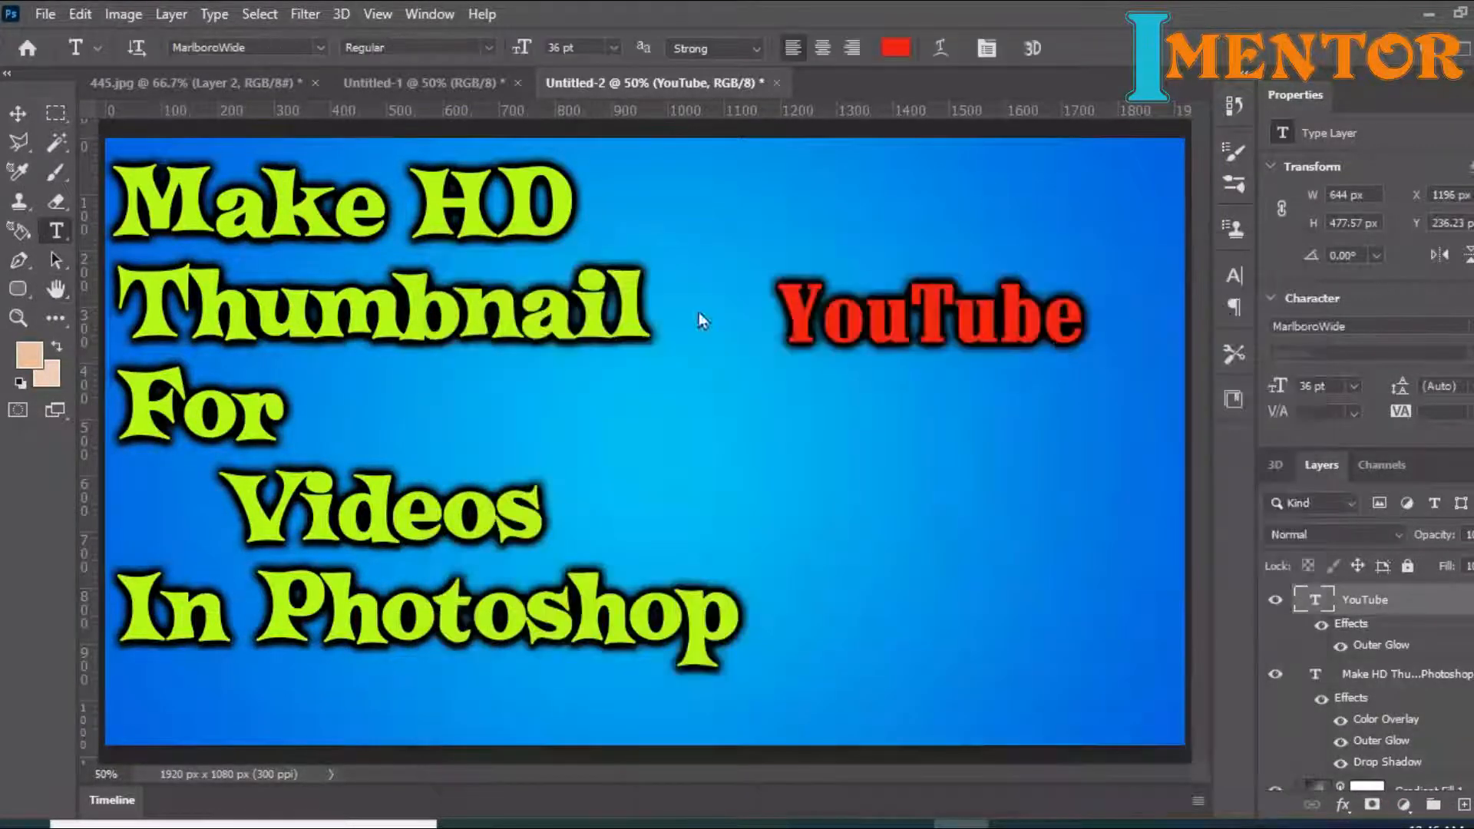
pyautogui.click(17, 113)
pyautogui.moveTo(914, 326); pyautogui.dragTo(446, 411)
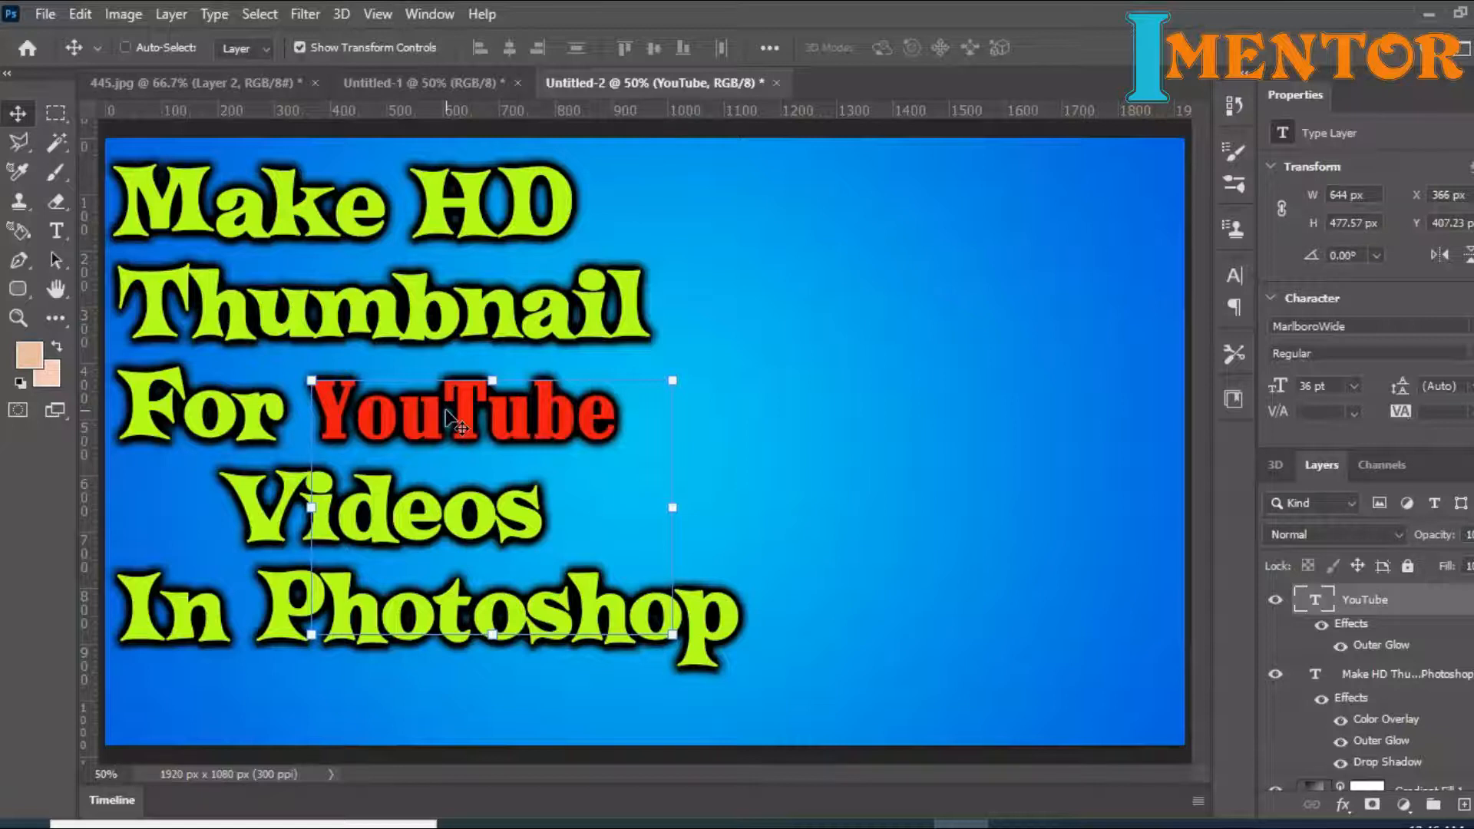
# Step: Copy the man-with-laptop cutout from 445.jpg into the thumbnail's lower-right corner and enlarge it to about 878 by 788 px
pyautogui.click(221, 82)
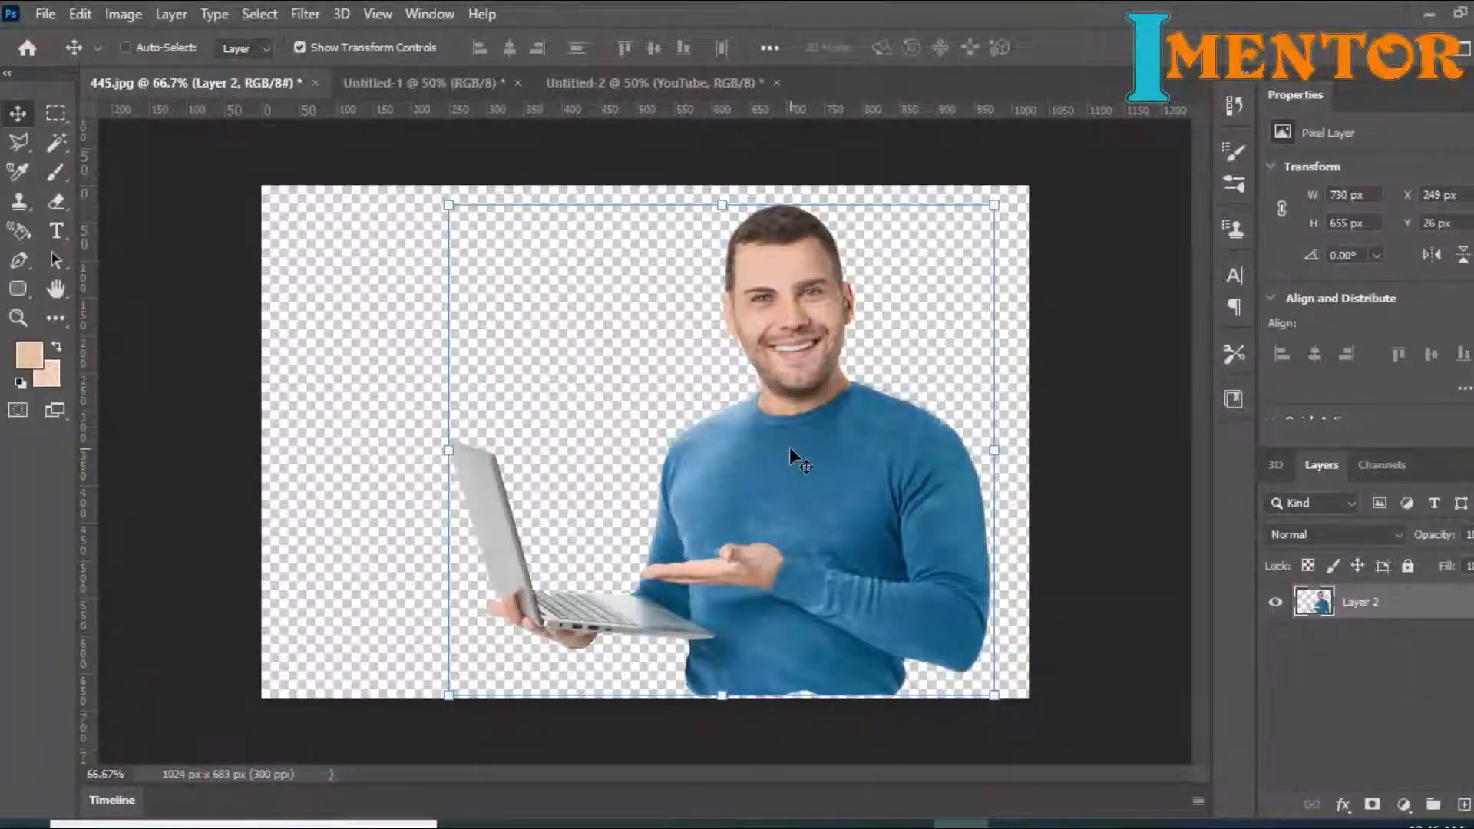
pyautogui.moveTo(805, 497); pyautogui.dragTo(1018, 577)
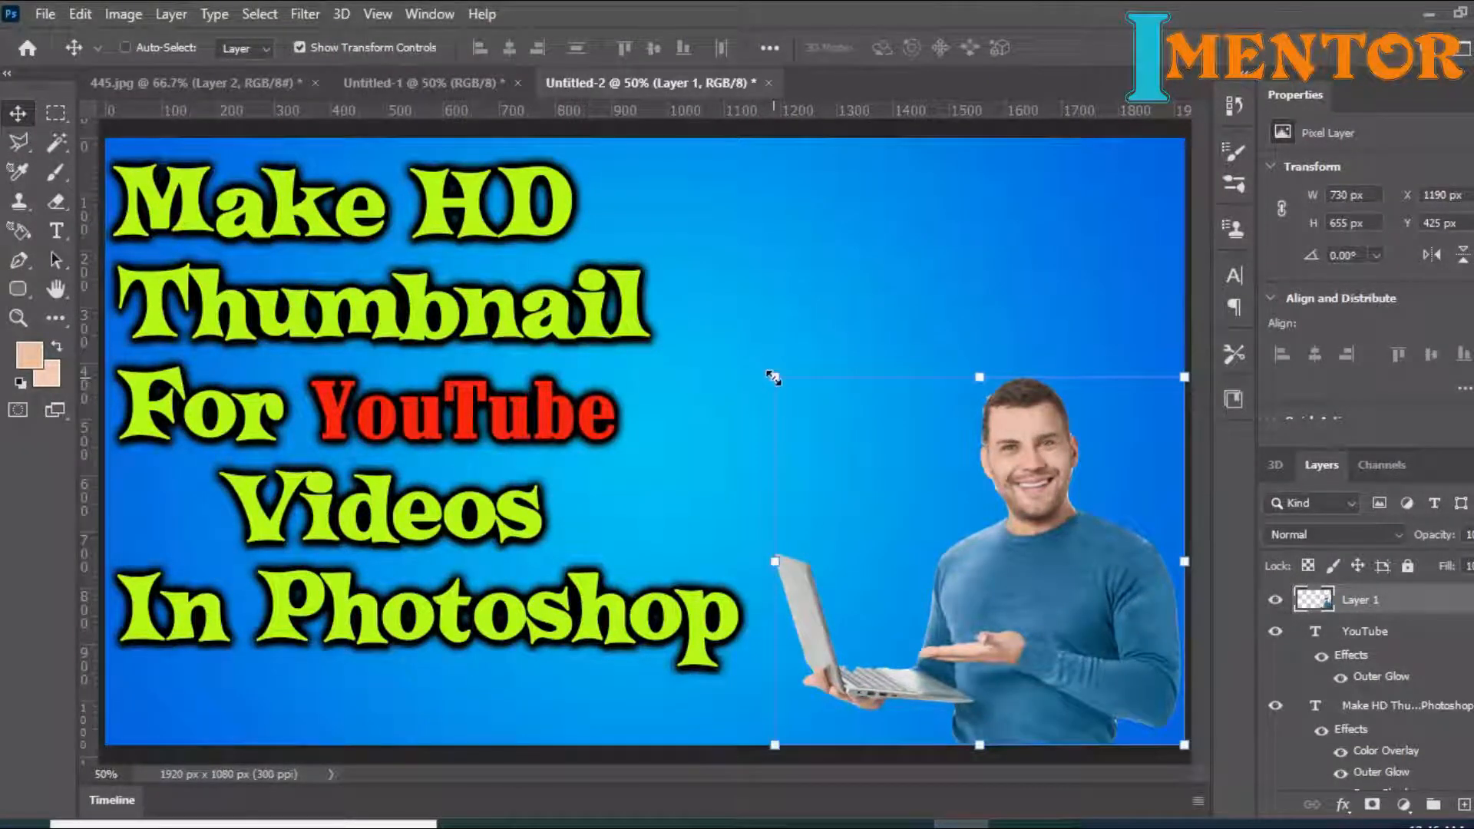
pyautogui.moveTo(771, 375); pyautogui.dragTo(714, 335)
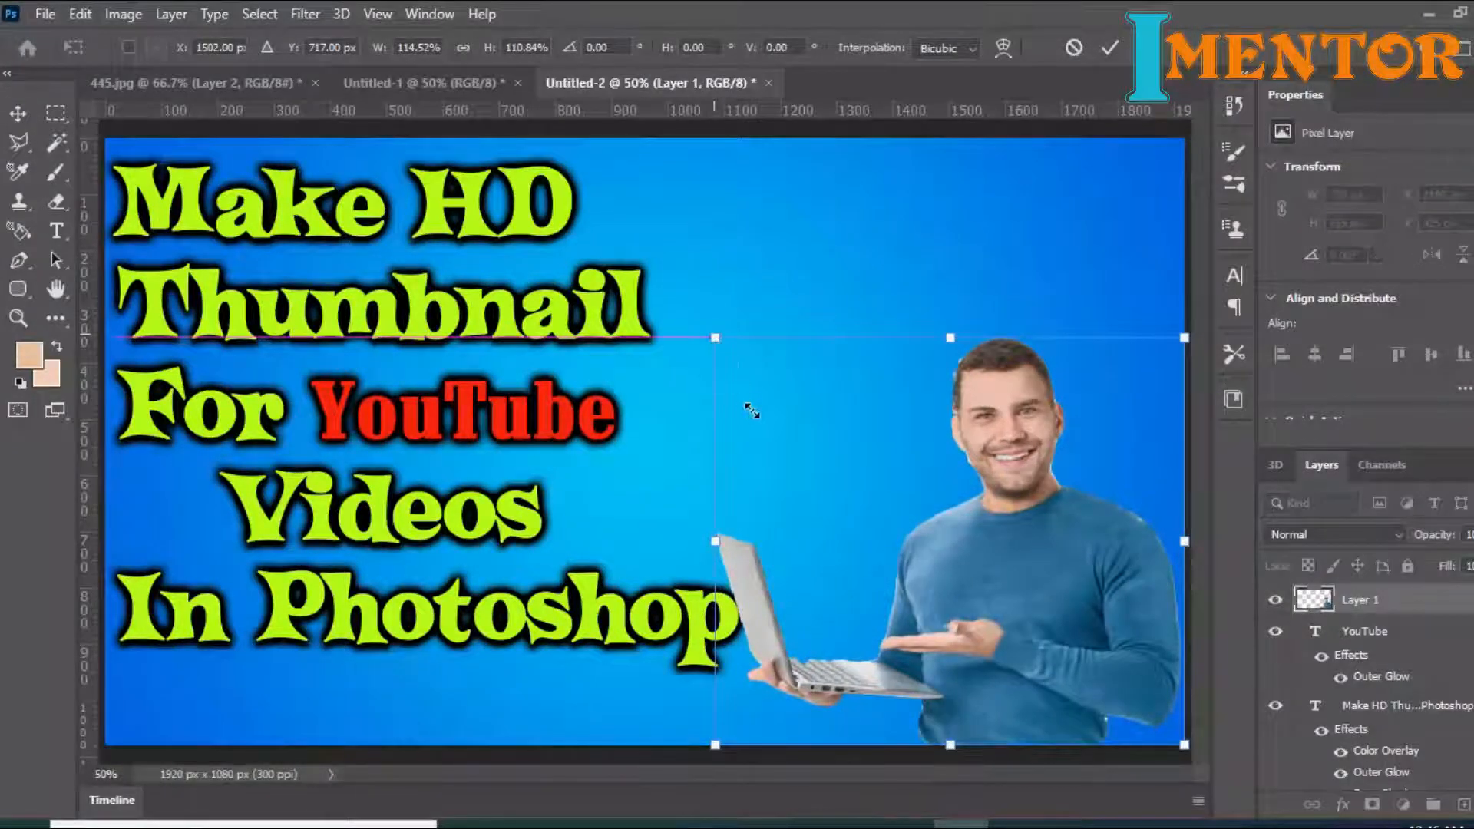
pyautogui.press('Return')
pyautogui.moveTo(708, 345); pyautogui.dragTo(691, 303)
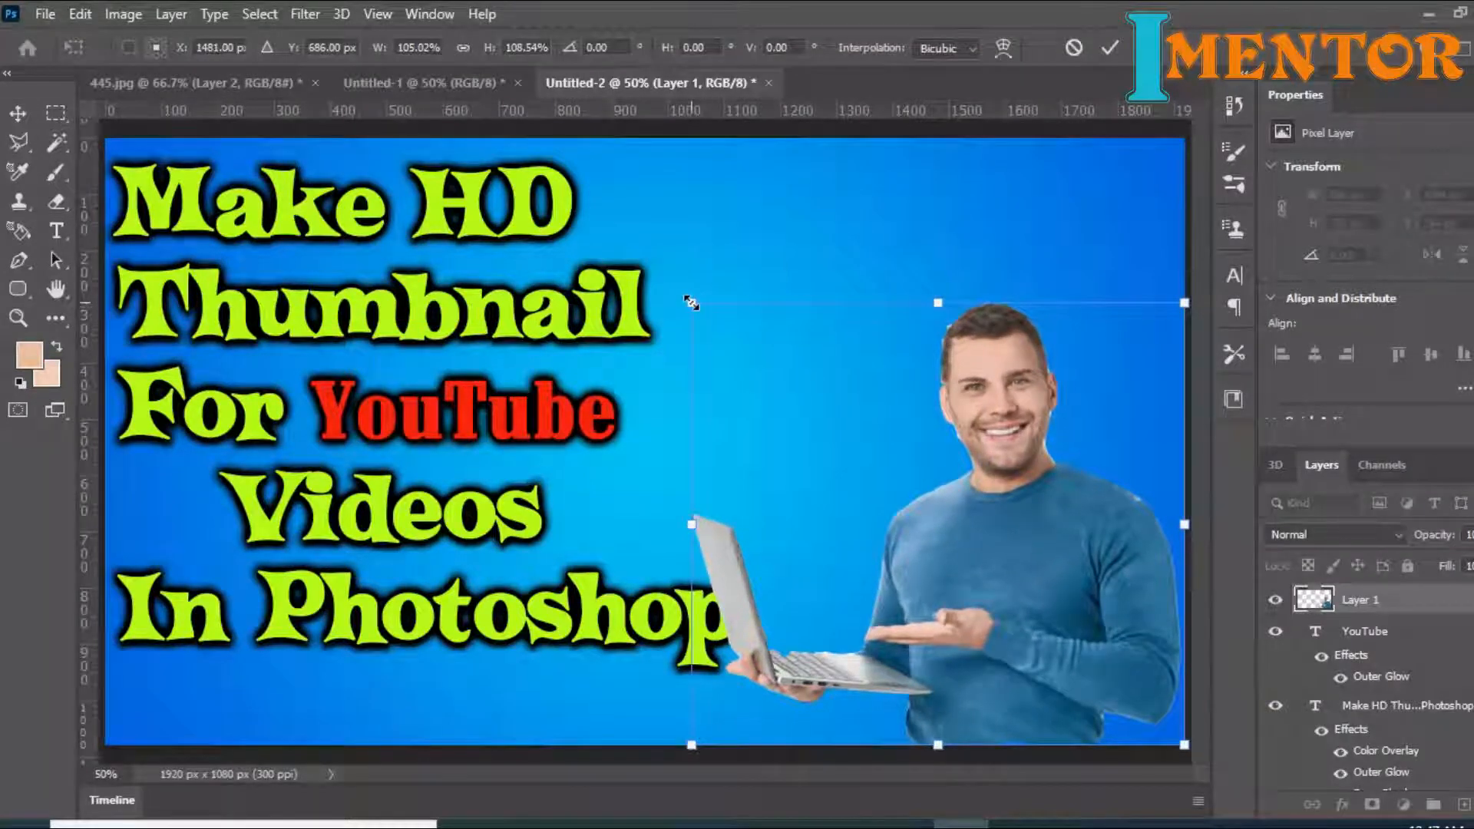
pyautogui.doubleClick(886, 477)
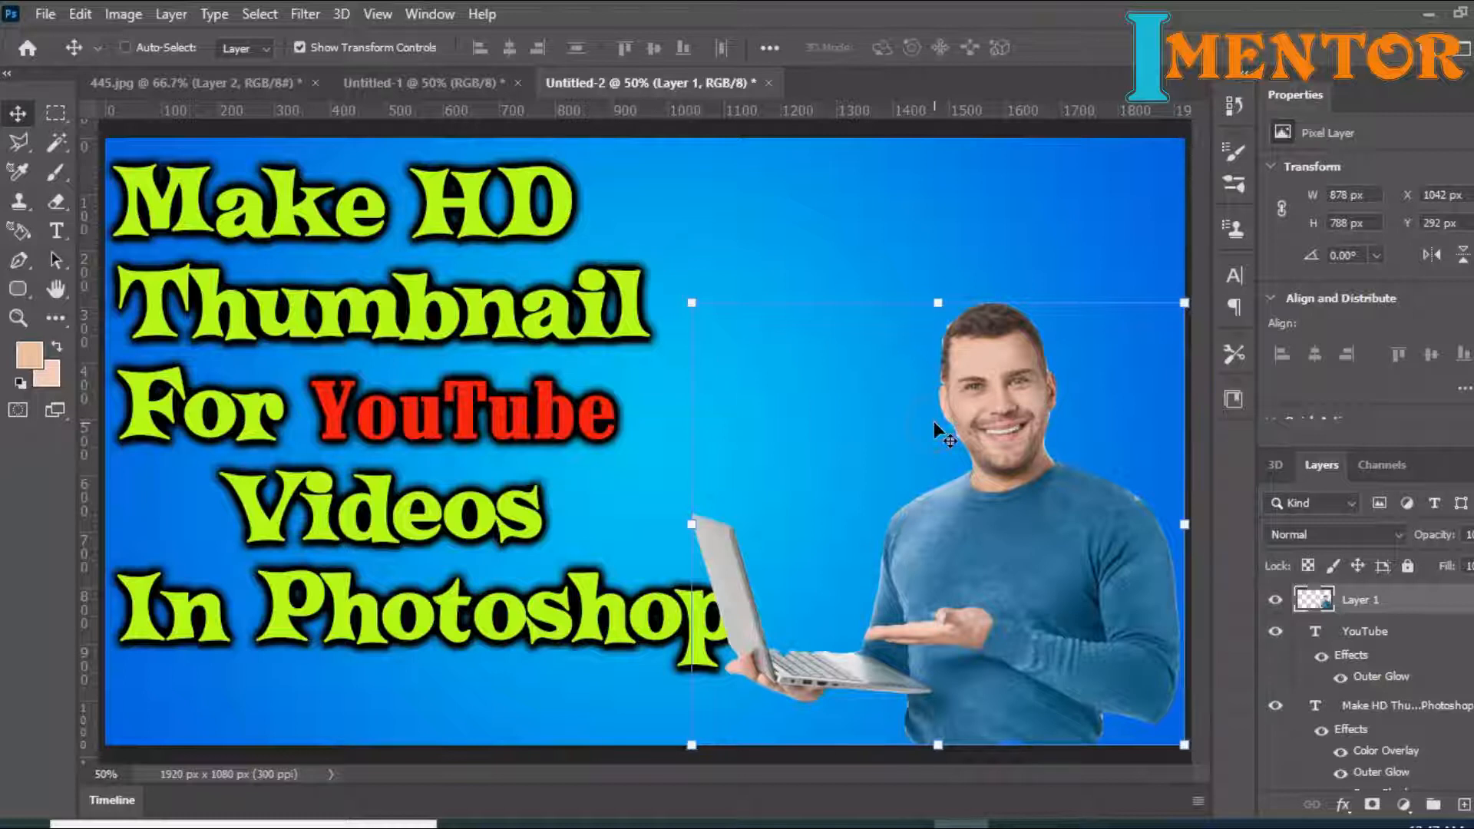
# Step: Link the width and height scaling and enlarge the man's cutout to about 1000 by 905 px
pyautogui.moveTo(694, 302); pyautogui.dragTo(687, 295)
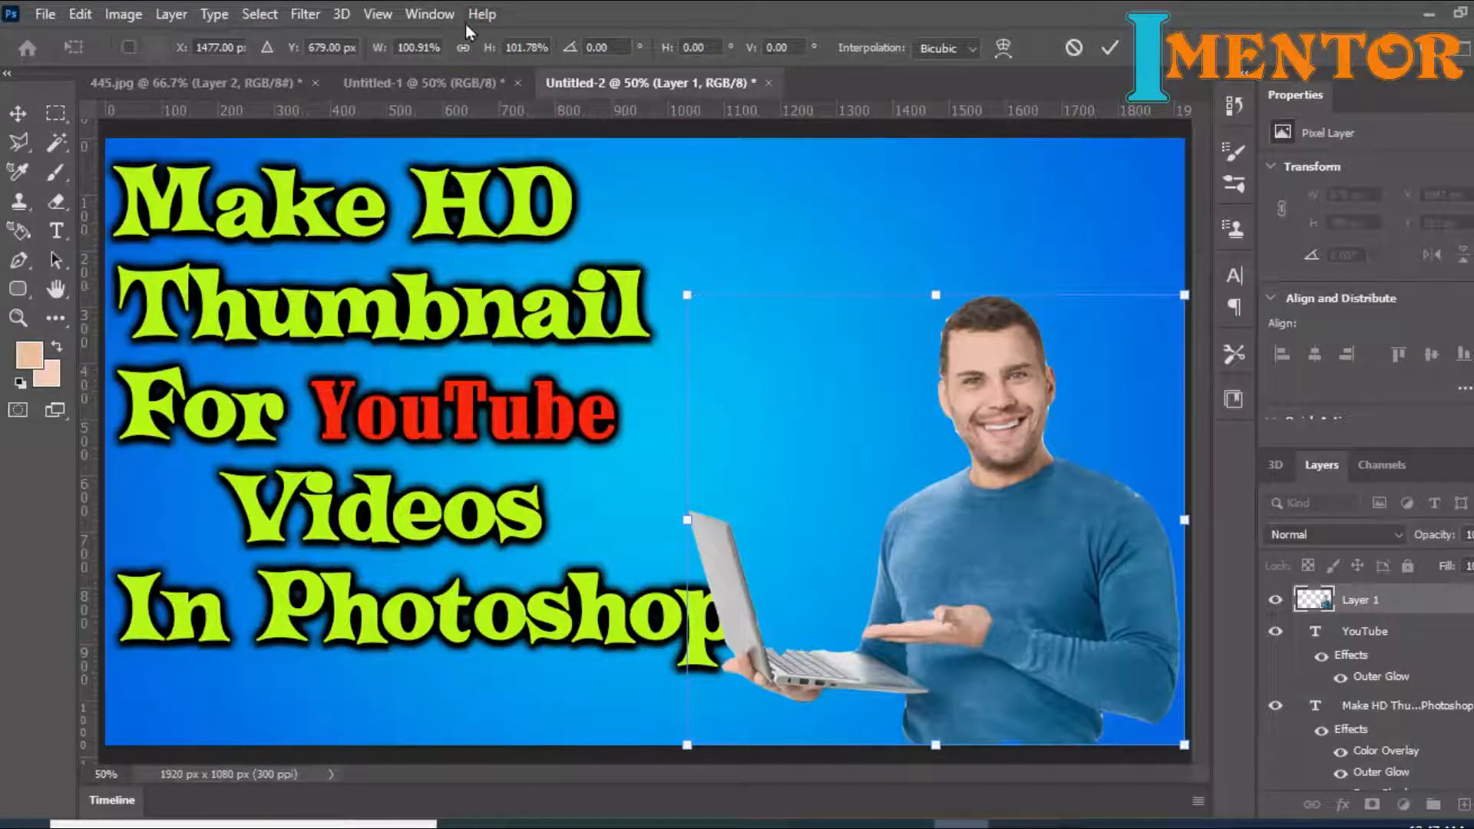
pyautogui.click(463, 48)
pyautogui.moveTo(691, 297); pyautogui.dragTo(623, 238)
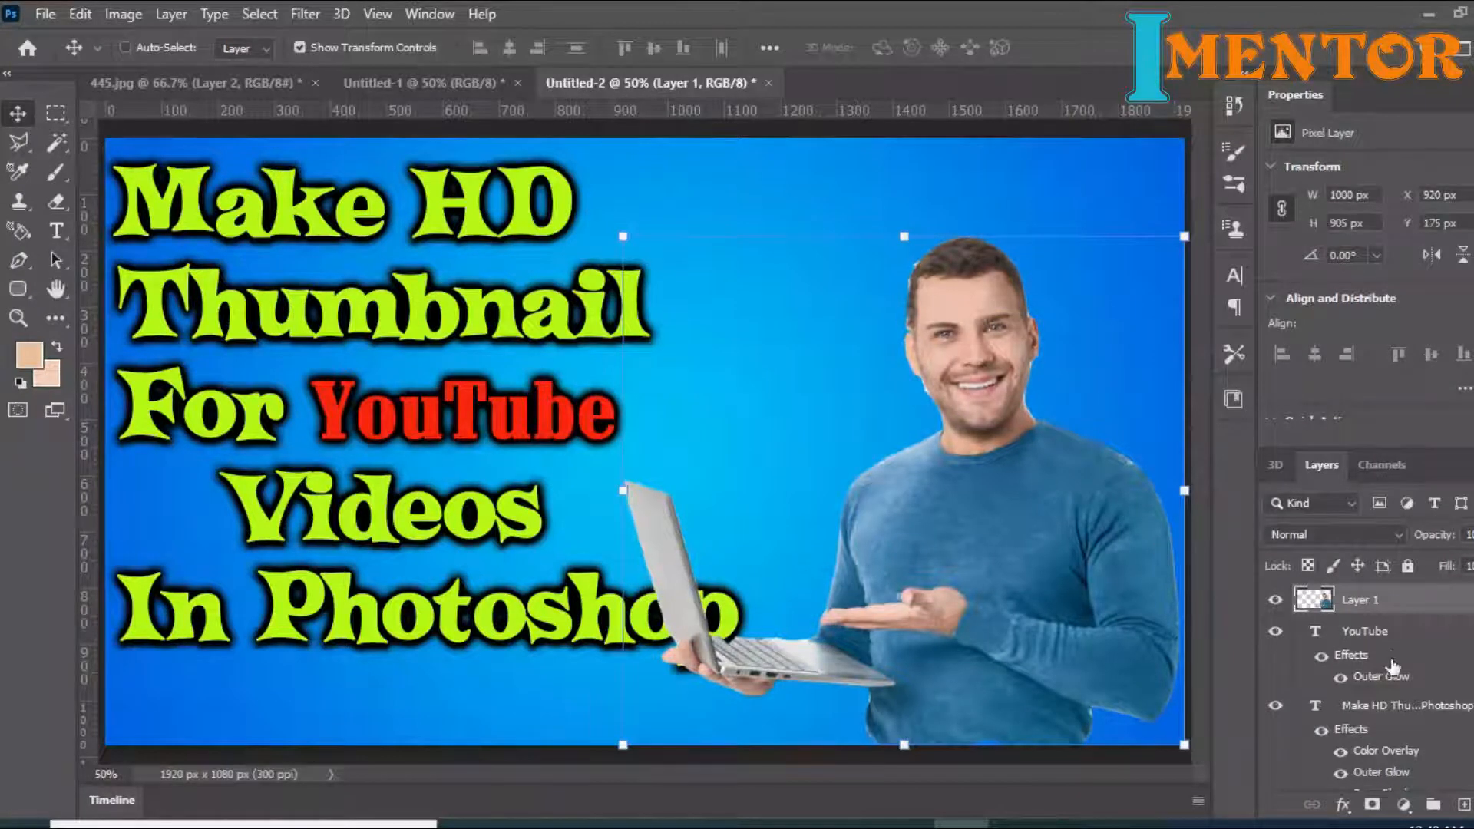
# Step: Move the title text layer above the man's cutout and give the cutout a 4 px yellow Stroke positioned inside
pyautogui.moveTo(1387, 705); pyautogui.dragTo(1370, 597)
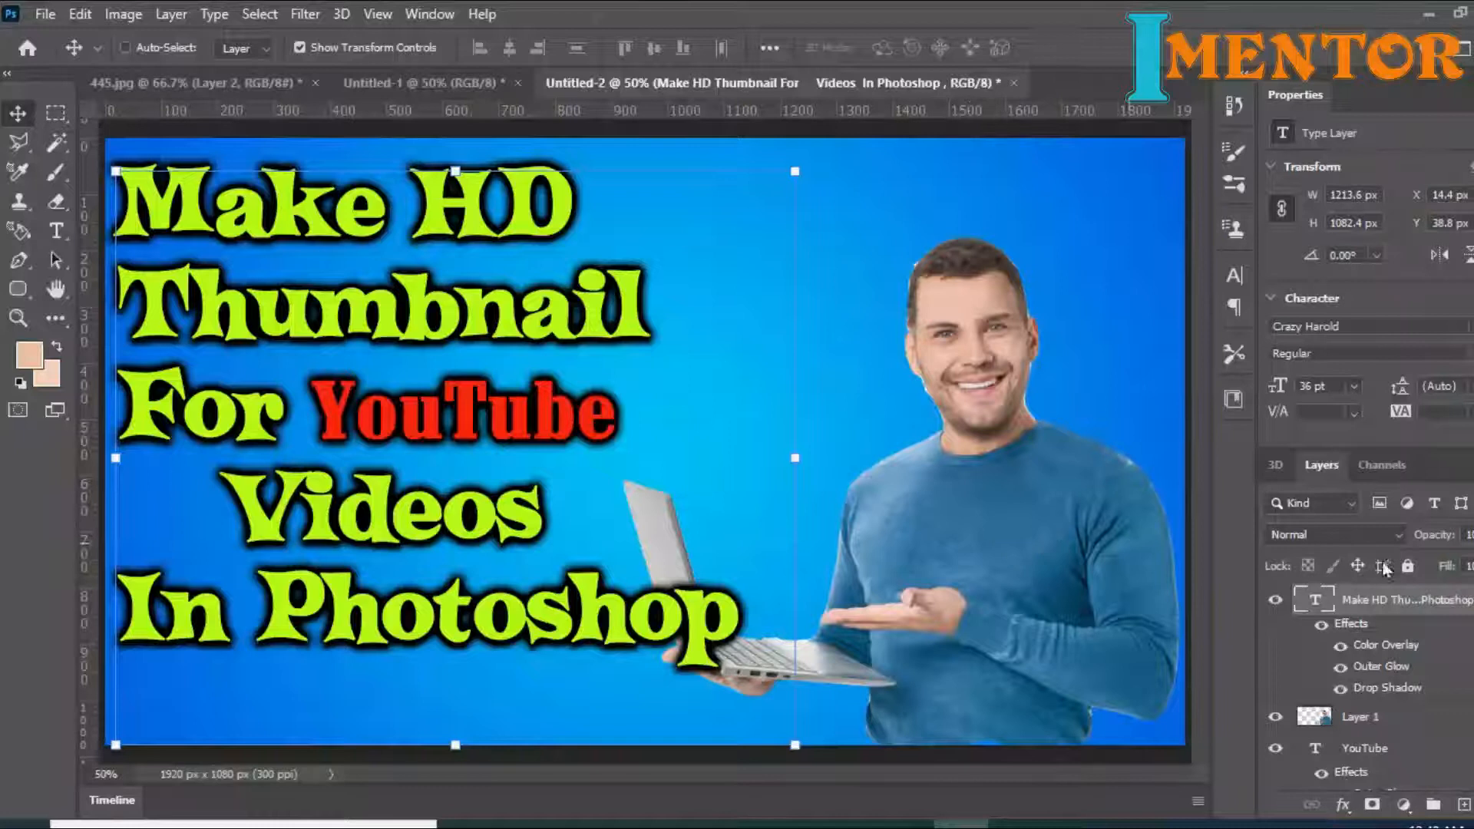
pyautogui.scroll(-1, 1420, 676)
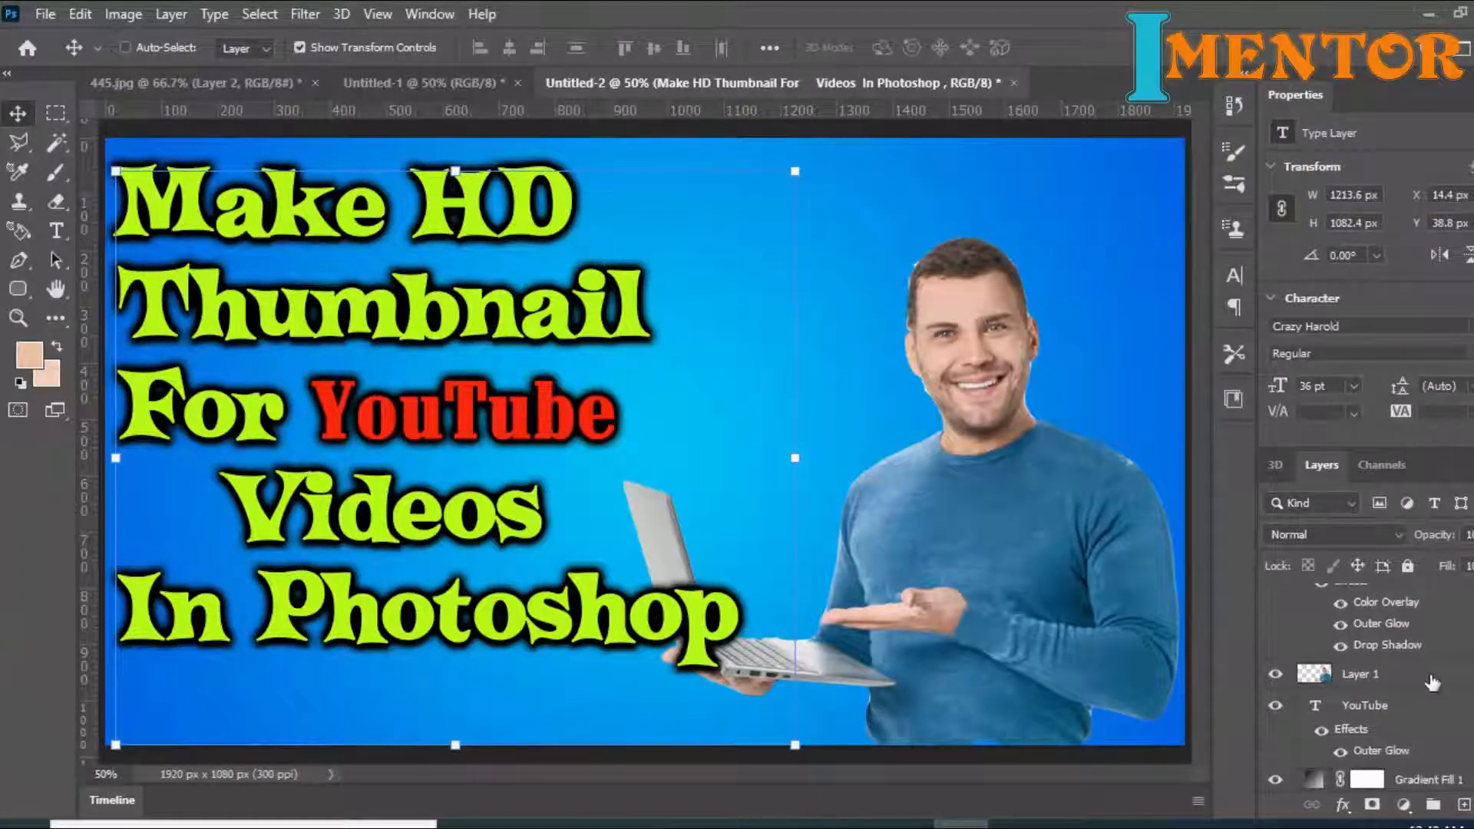
pyautogui.click(1421, 683)
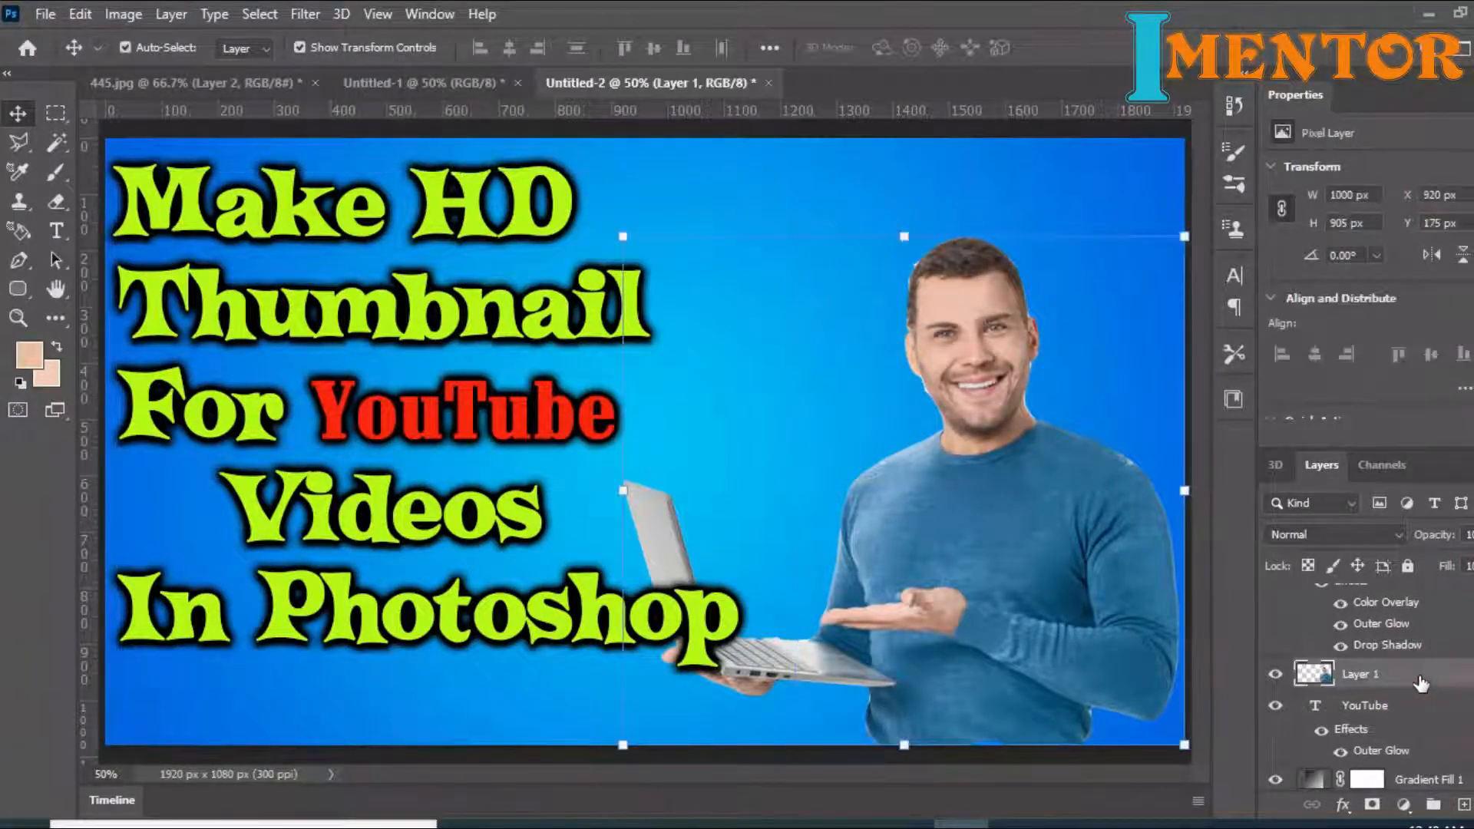
pyautogui.click(1342, 803)
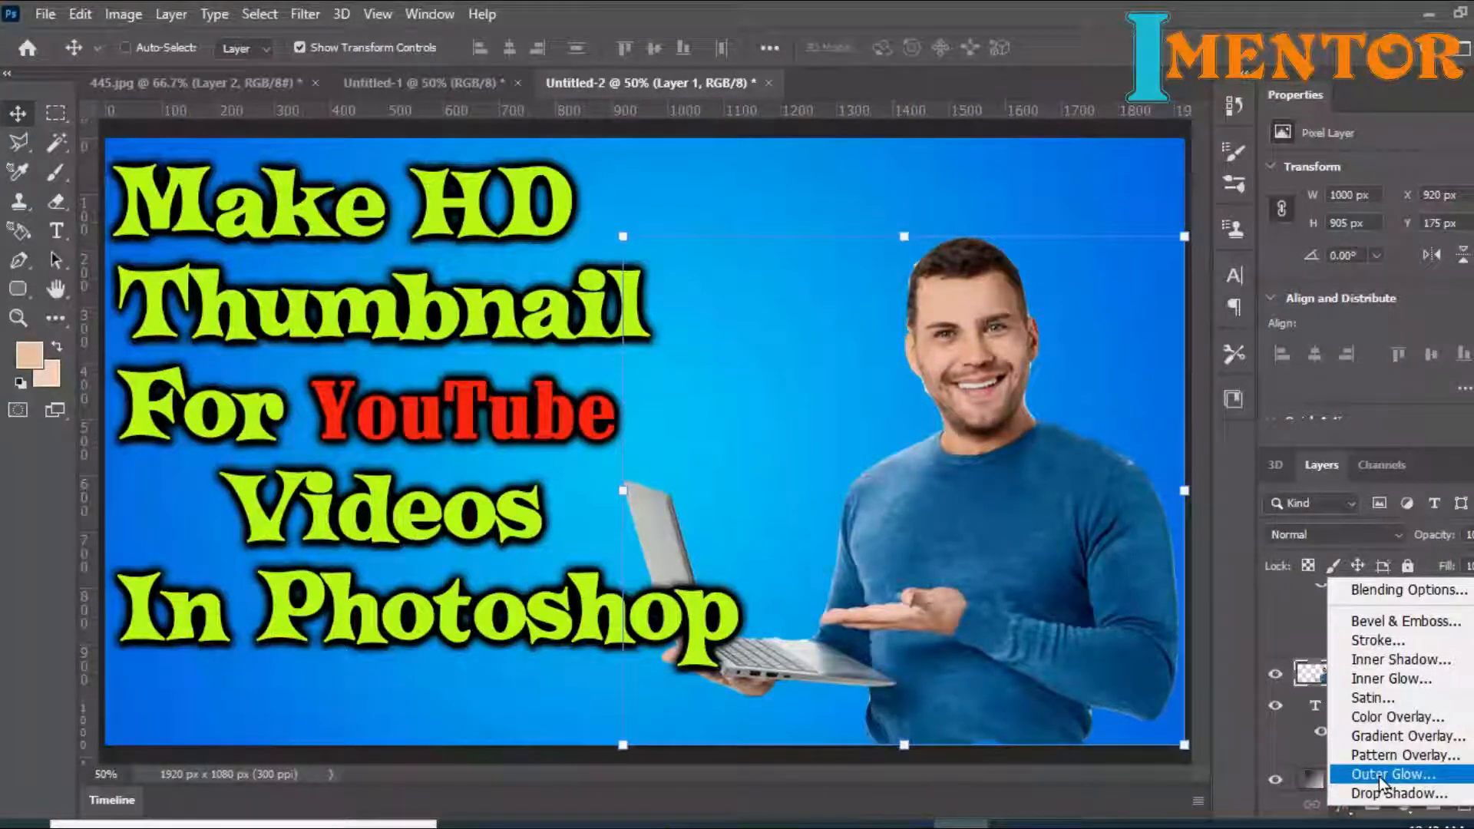
pyautogui.click(1384, 647)
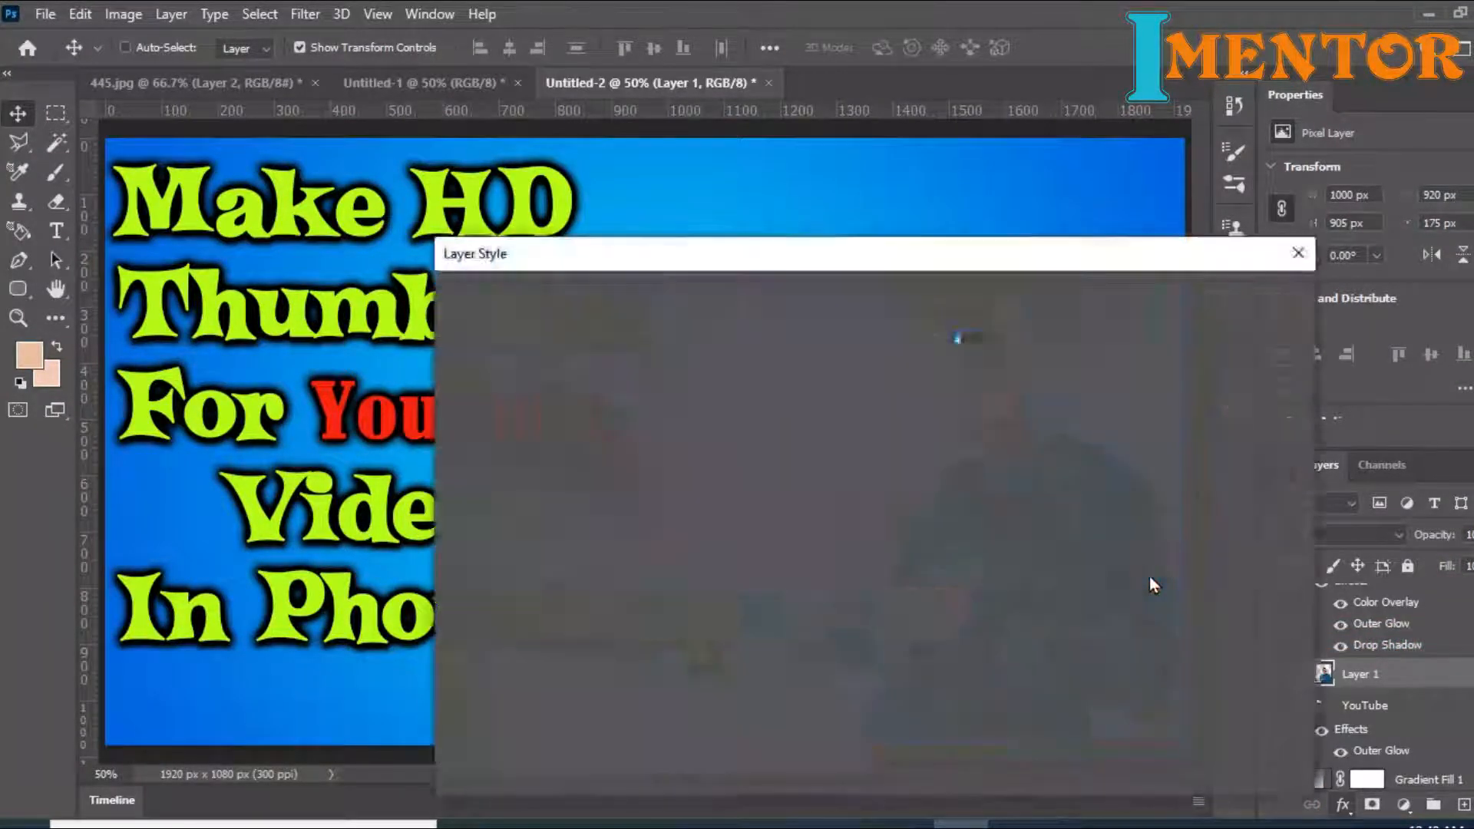
pyautogui.moveTo(783, 258); pyautogui.dragTo(737, 406)
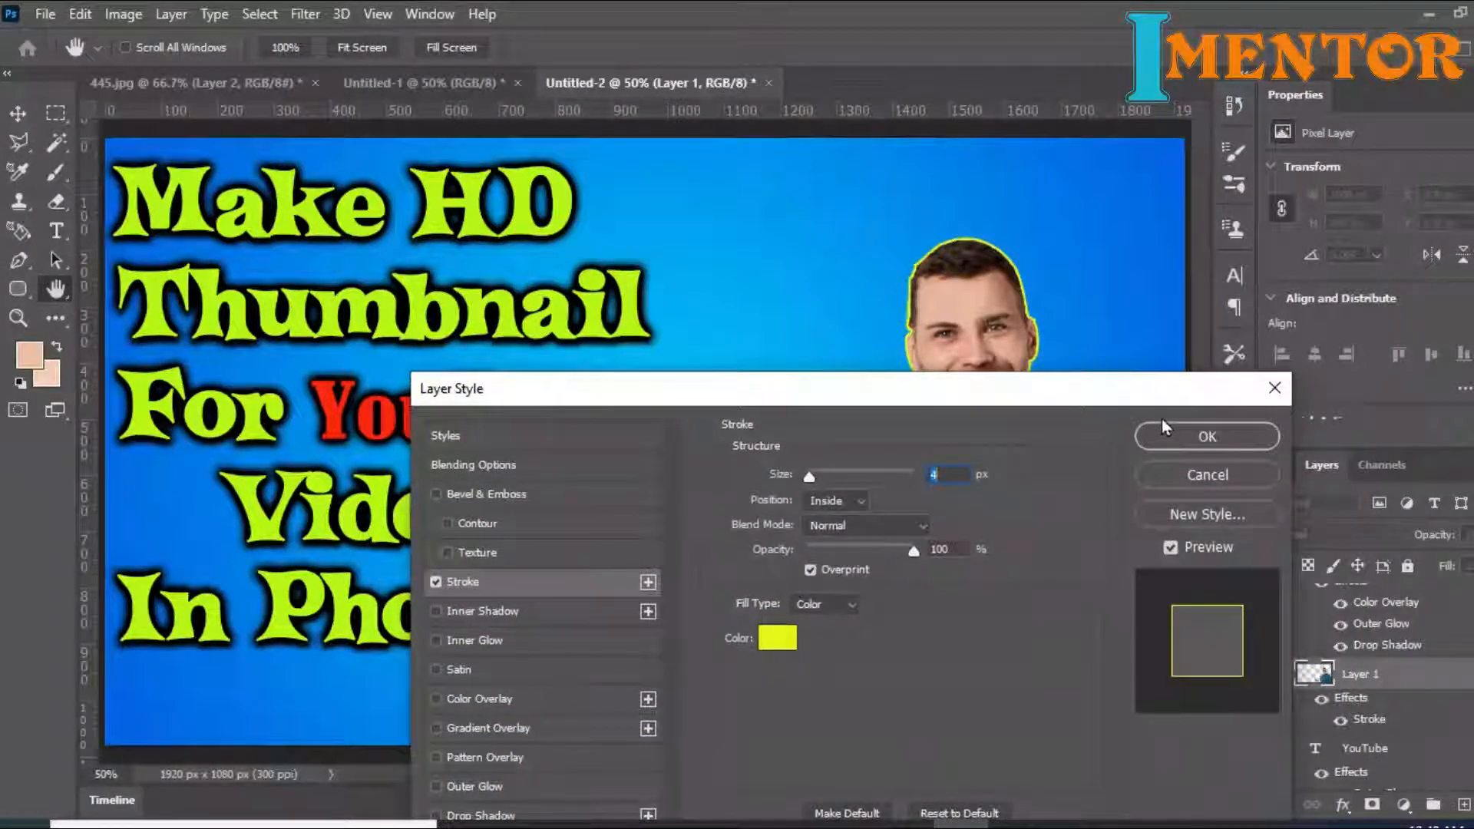
pyautogui.click(1185, 439)
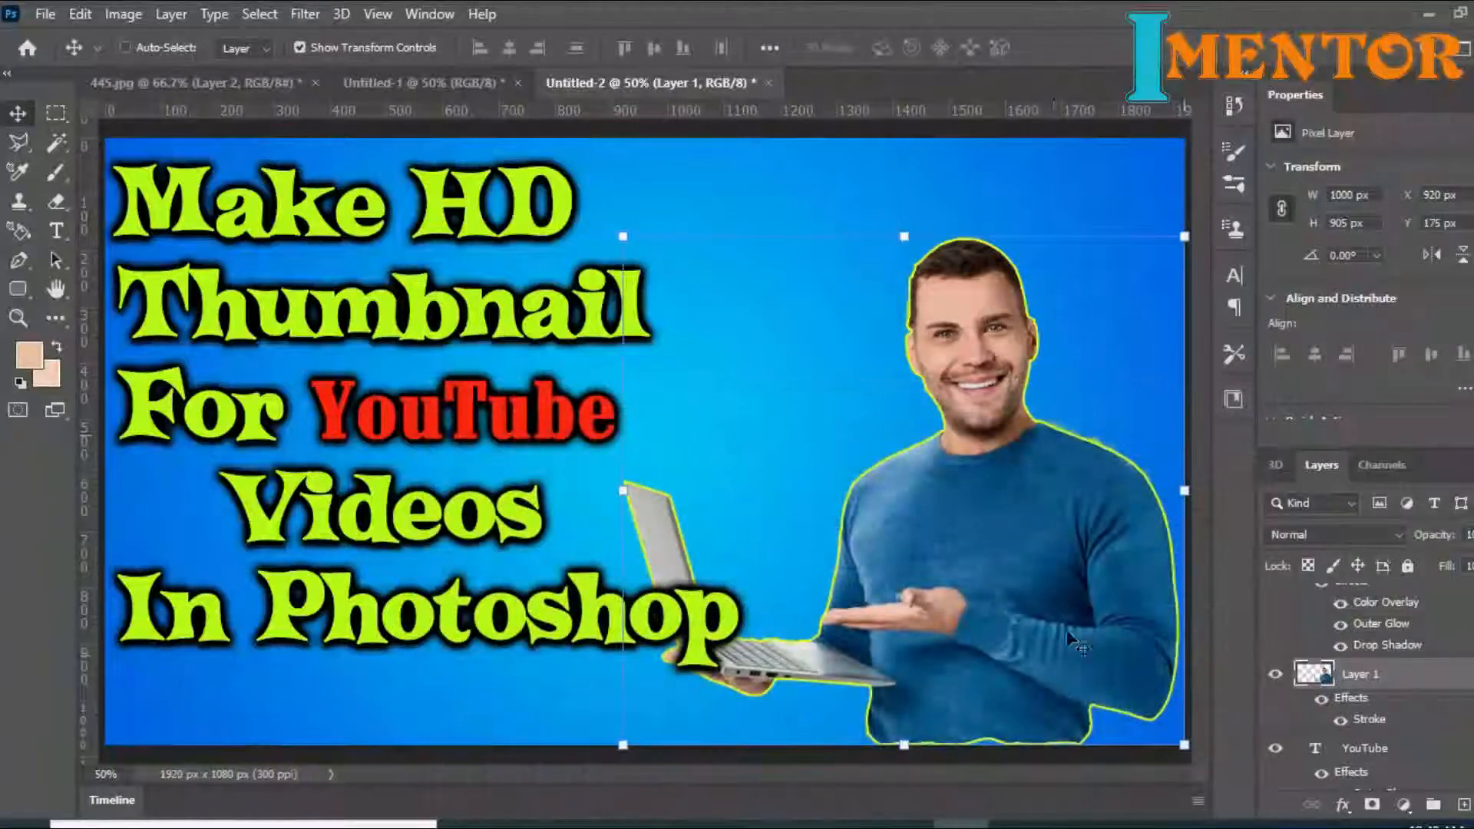
# Step: Nudge the man's cutout slightly down and right to X 930 px, Y 183 px, against the canvas edges
pyautogui.press('Down')
pyautogui.press('Down')
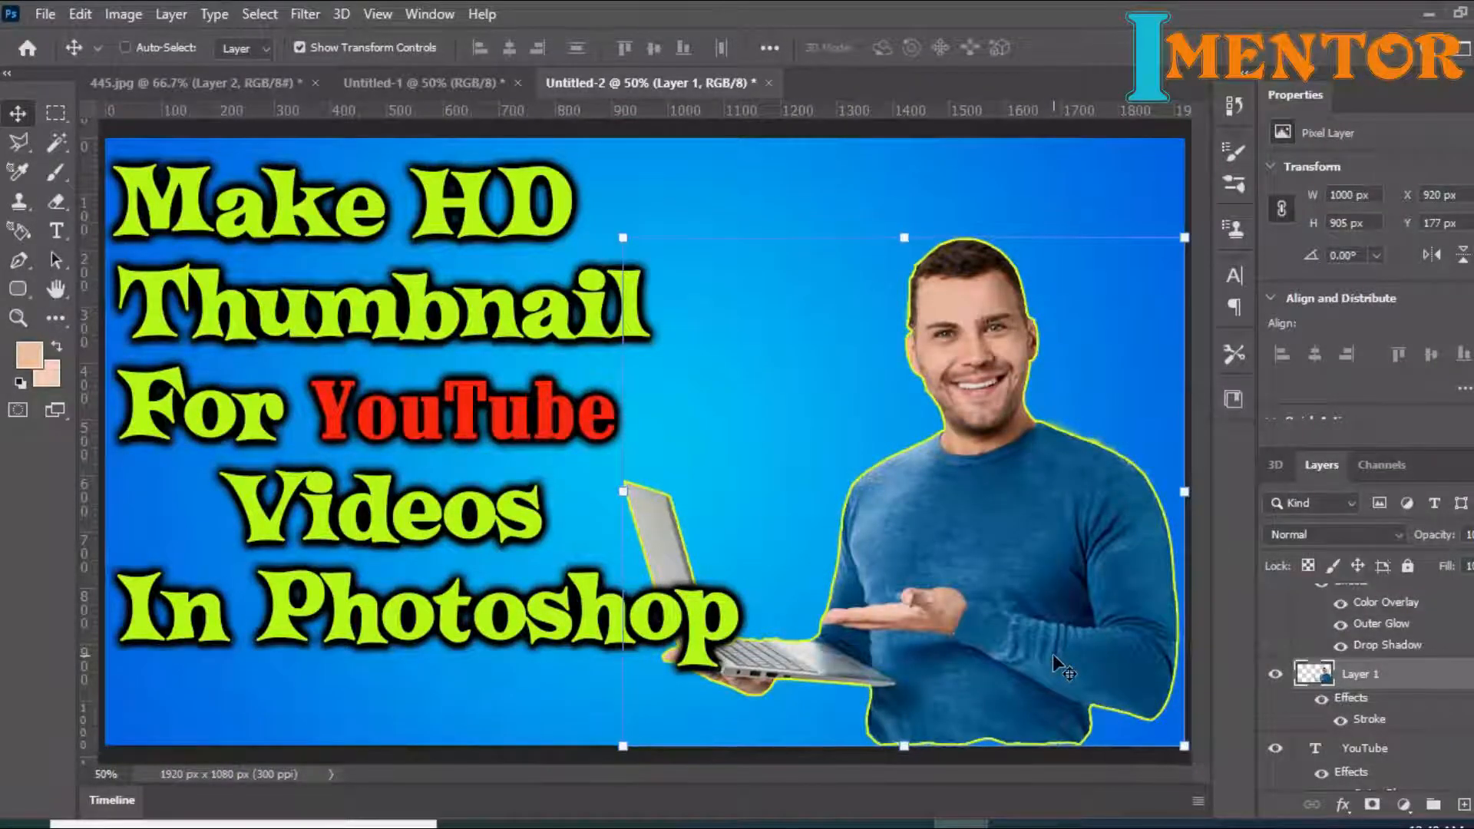
pyautogui.press('Down')
pyautogui.press('Down')
pyautogui.press('Down')
pyautogui.press('Down')
pyautogui.press('Down')
pyautogui.press('Down')
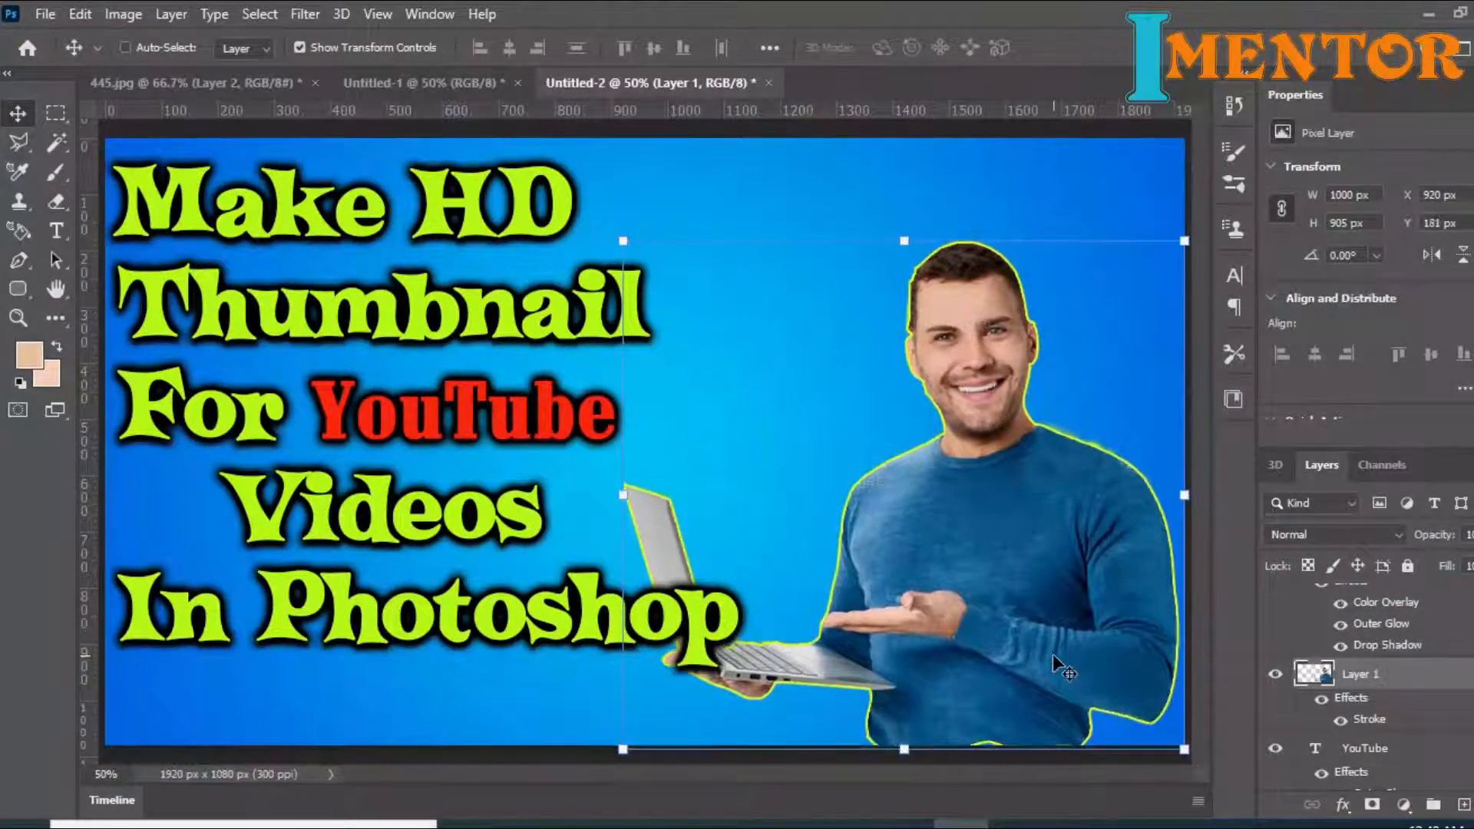
pyautogui.press('Right')
pyautogui.press('Right')
pyautogui.press('Right')
pyautogui.press('Right')
pyautogui.press('Right')
pyautogui.press('Right')
pyautogui.press('Right')
pyautogui.press('Right')
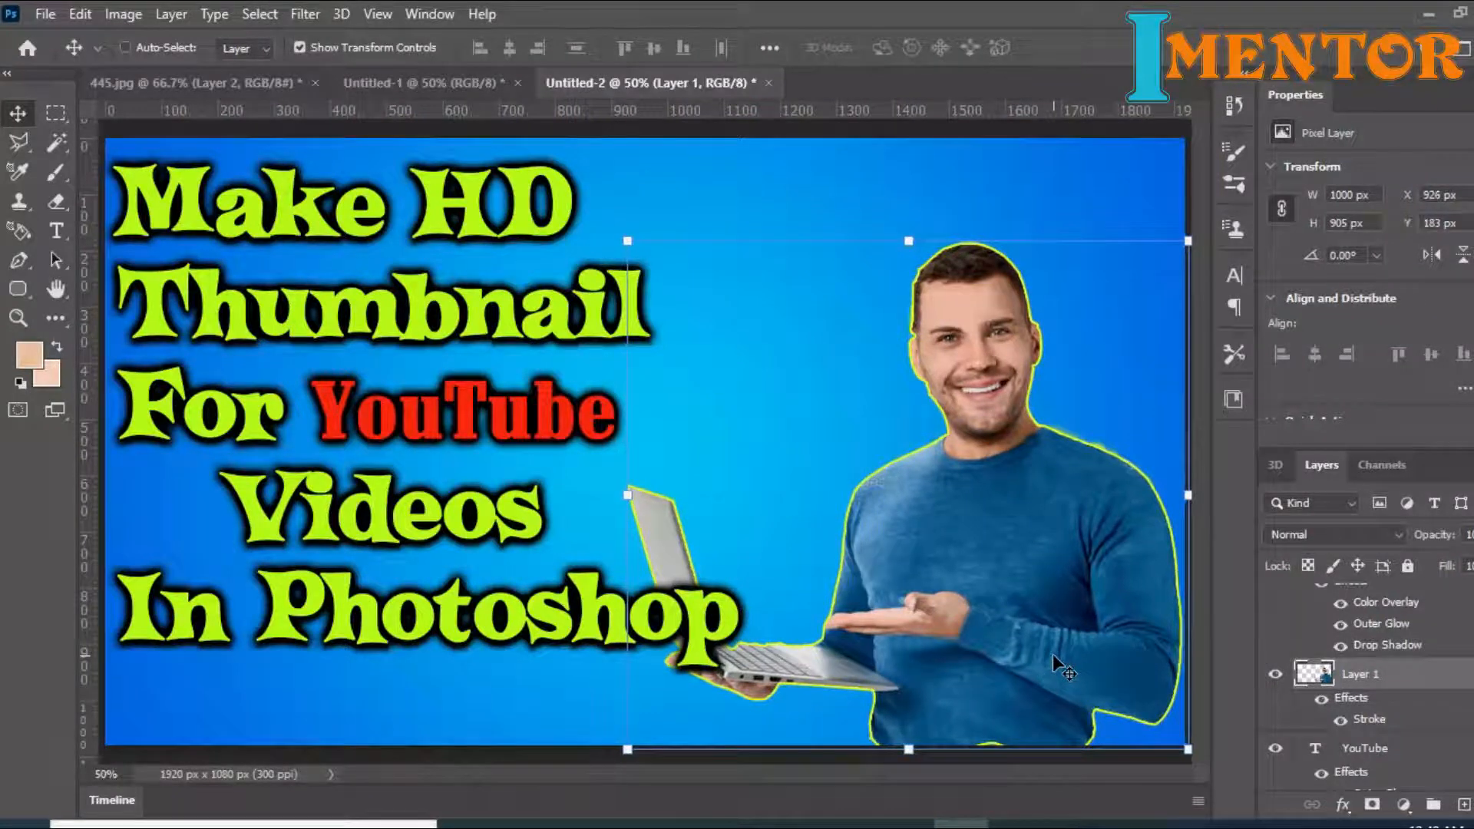
pyautogui.press('Right')
pyautogui.press('Right')
# Step: Add a text box about 760 by 118 px below the title's last line and enter "very"
pyautogui.press('t')
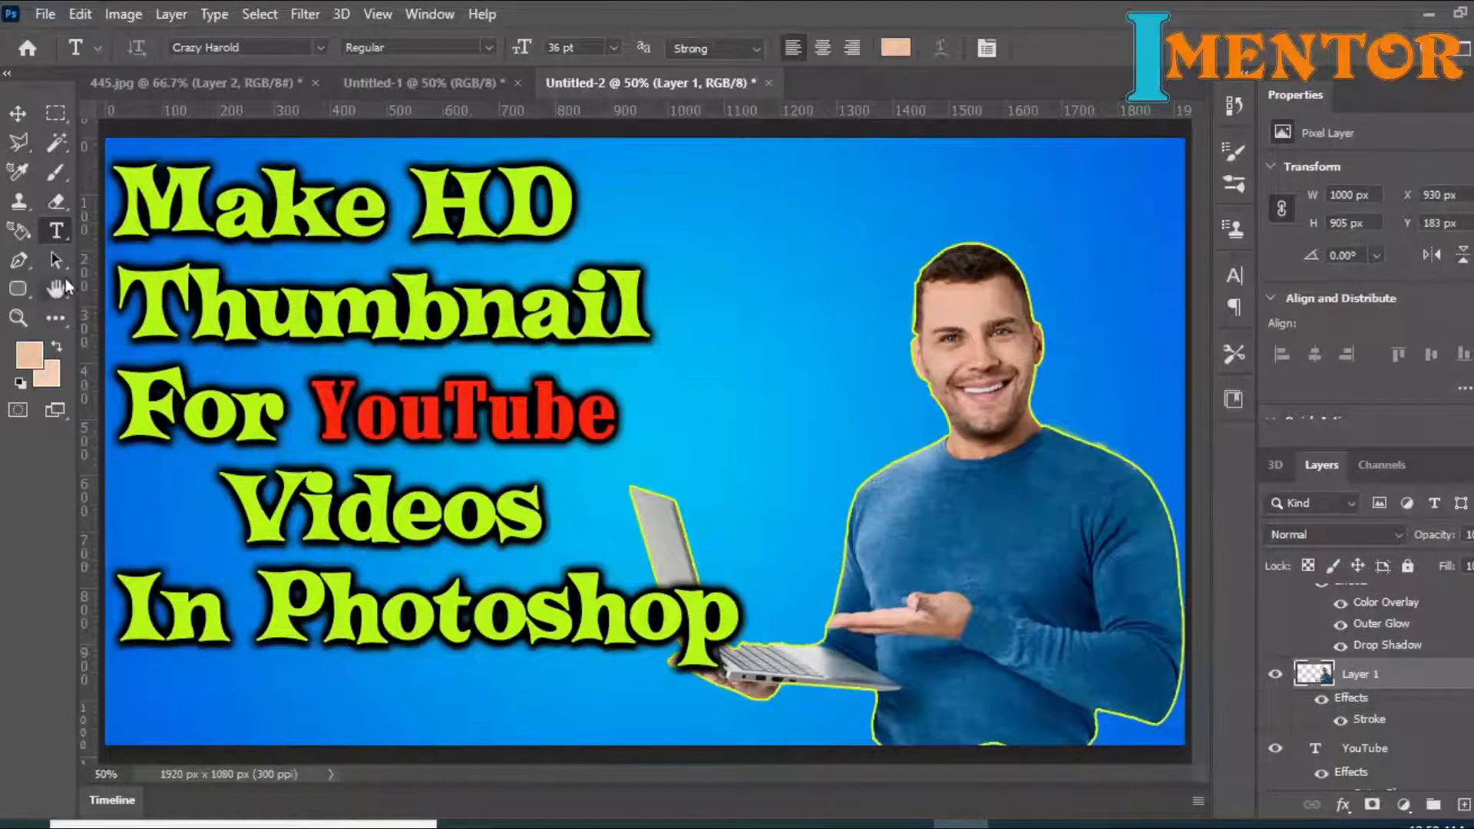
pyautogui.moveTo(202, 666); pyautogui.dragTo(628, 736)
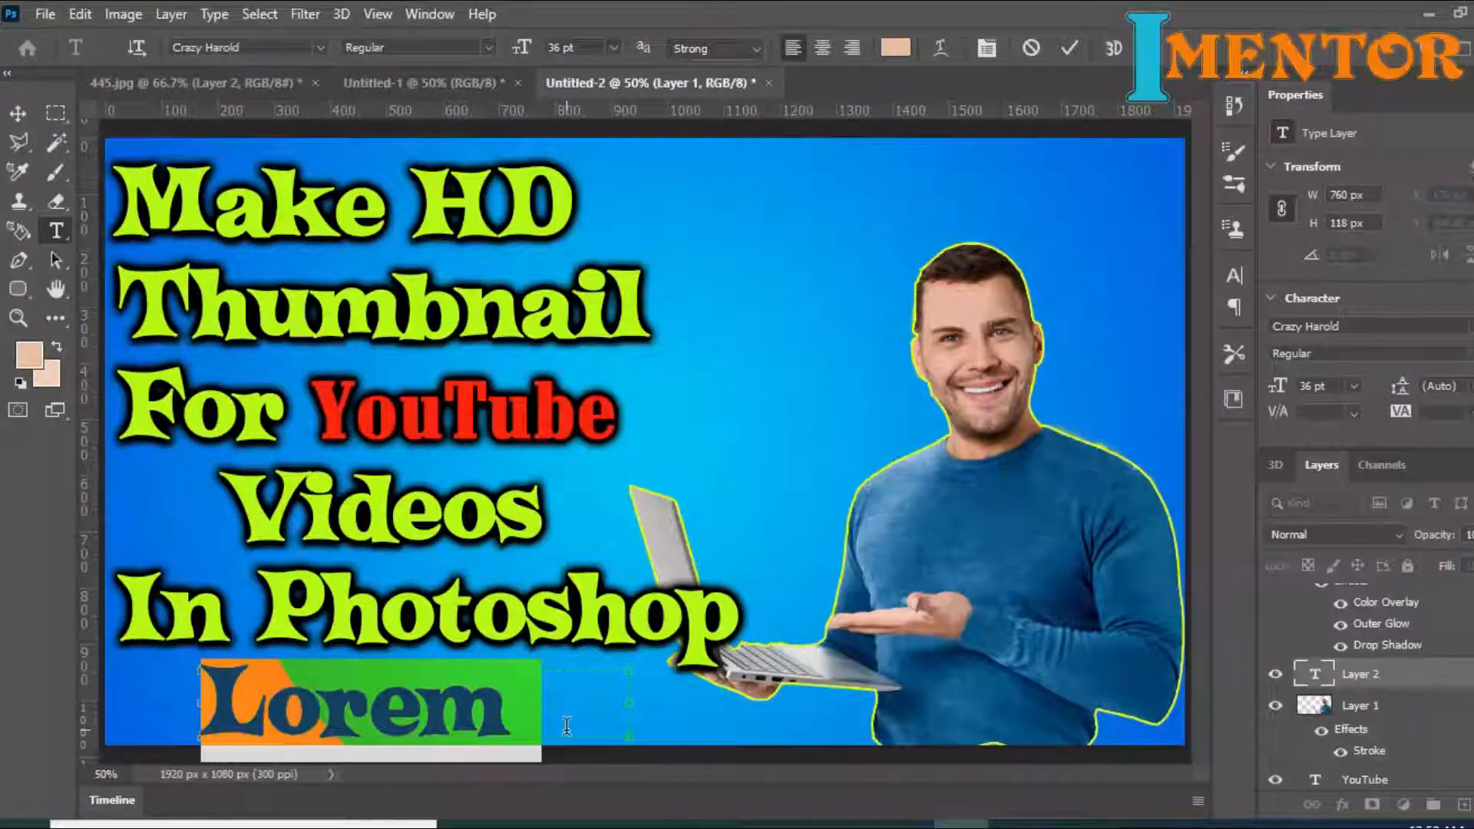
pyautogui.write('V')
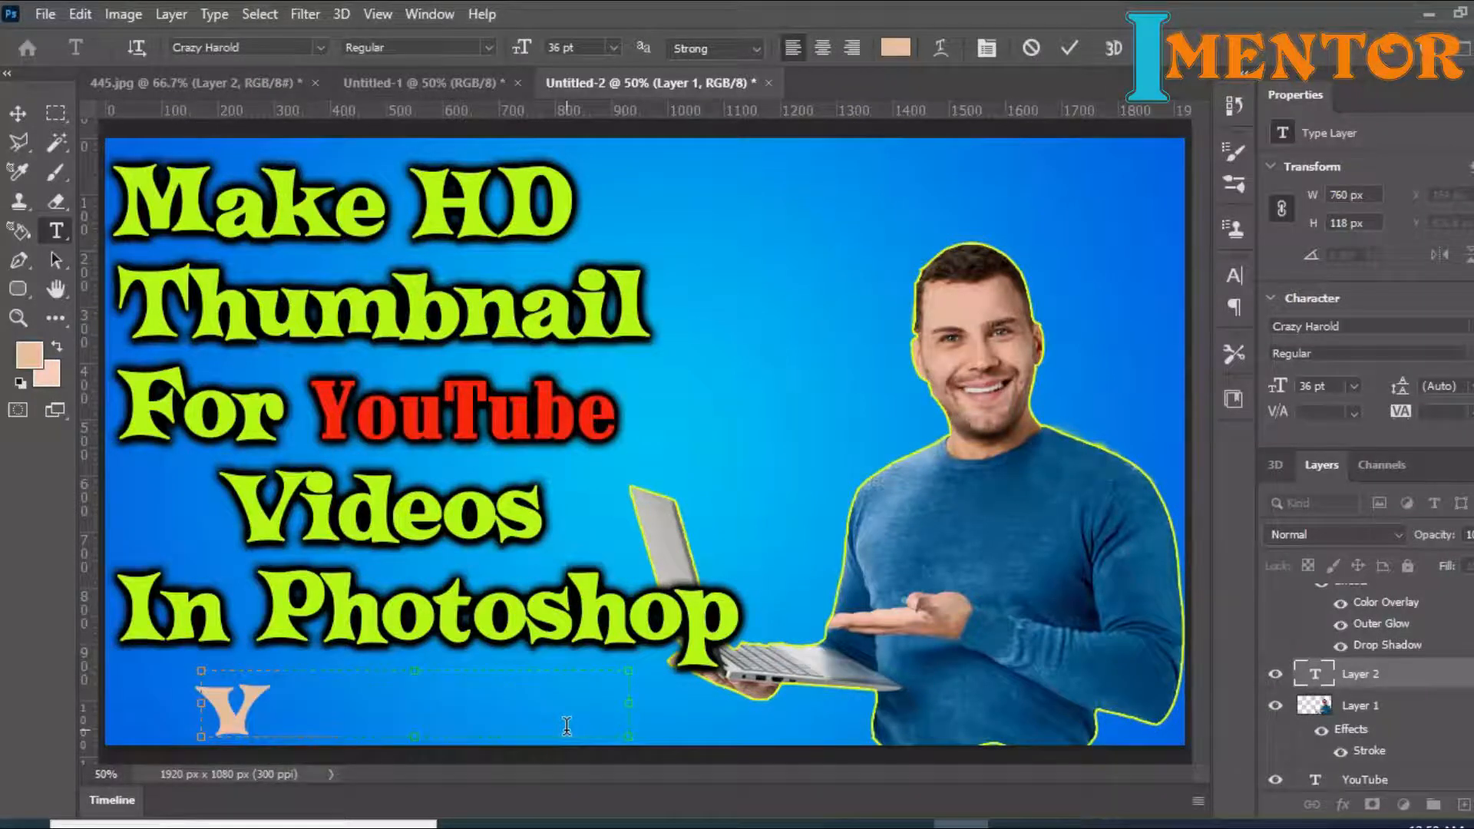
pyautogui.write('er')
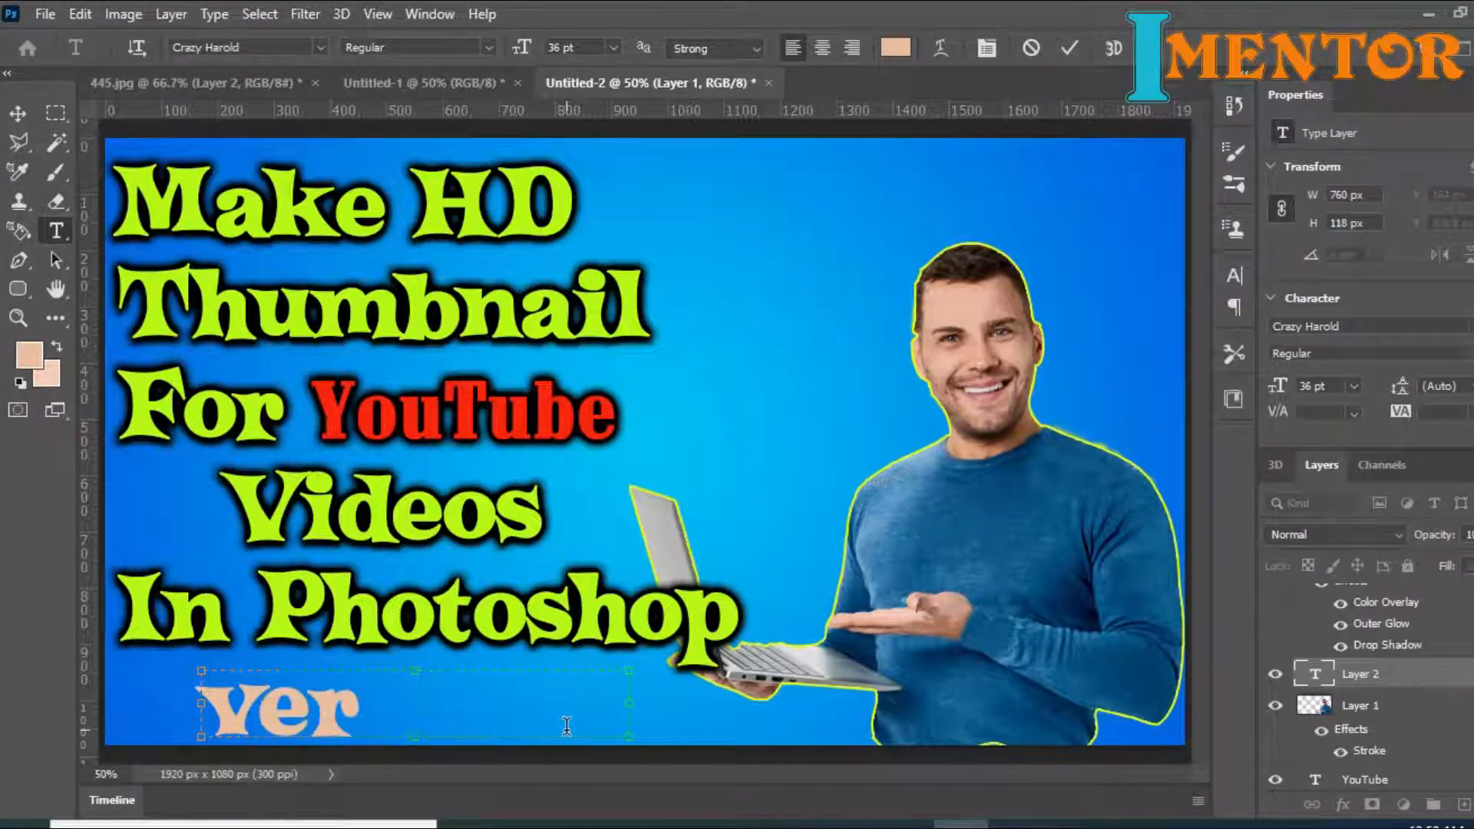
pyautogui.write('y')
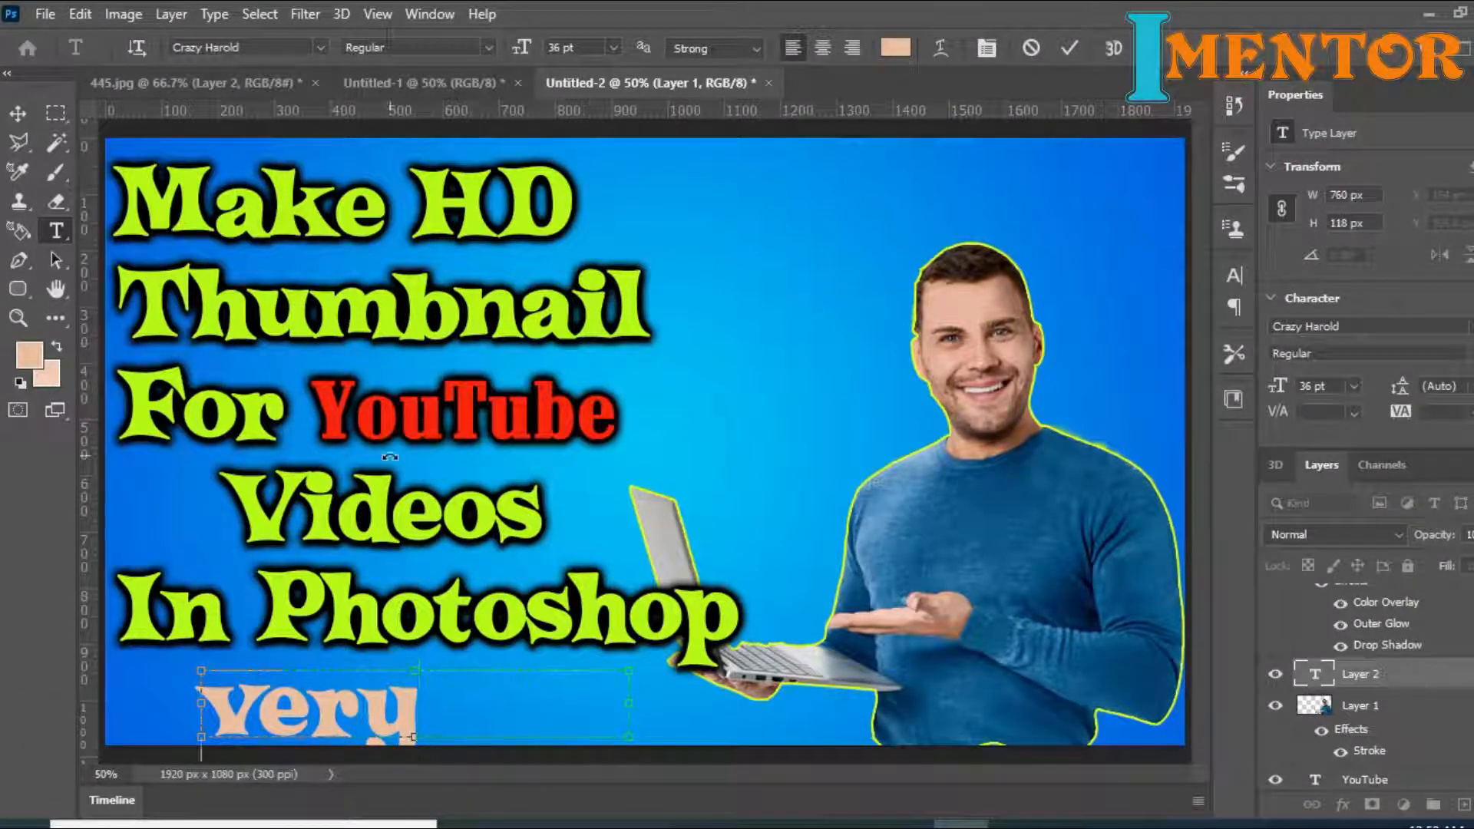
# Step: Set the new "very" text to 24 pt in the 20th Century Font typeface
pyautogui.hotkey('ctrl', 'a')
pyautogui.click(614, 48)
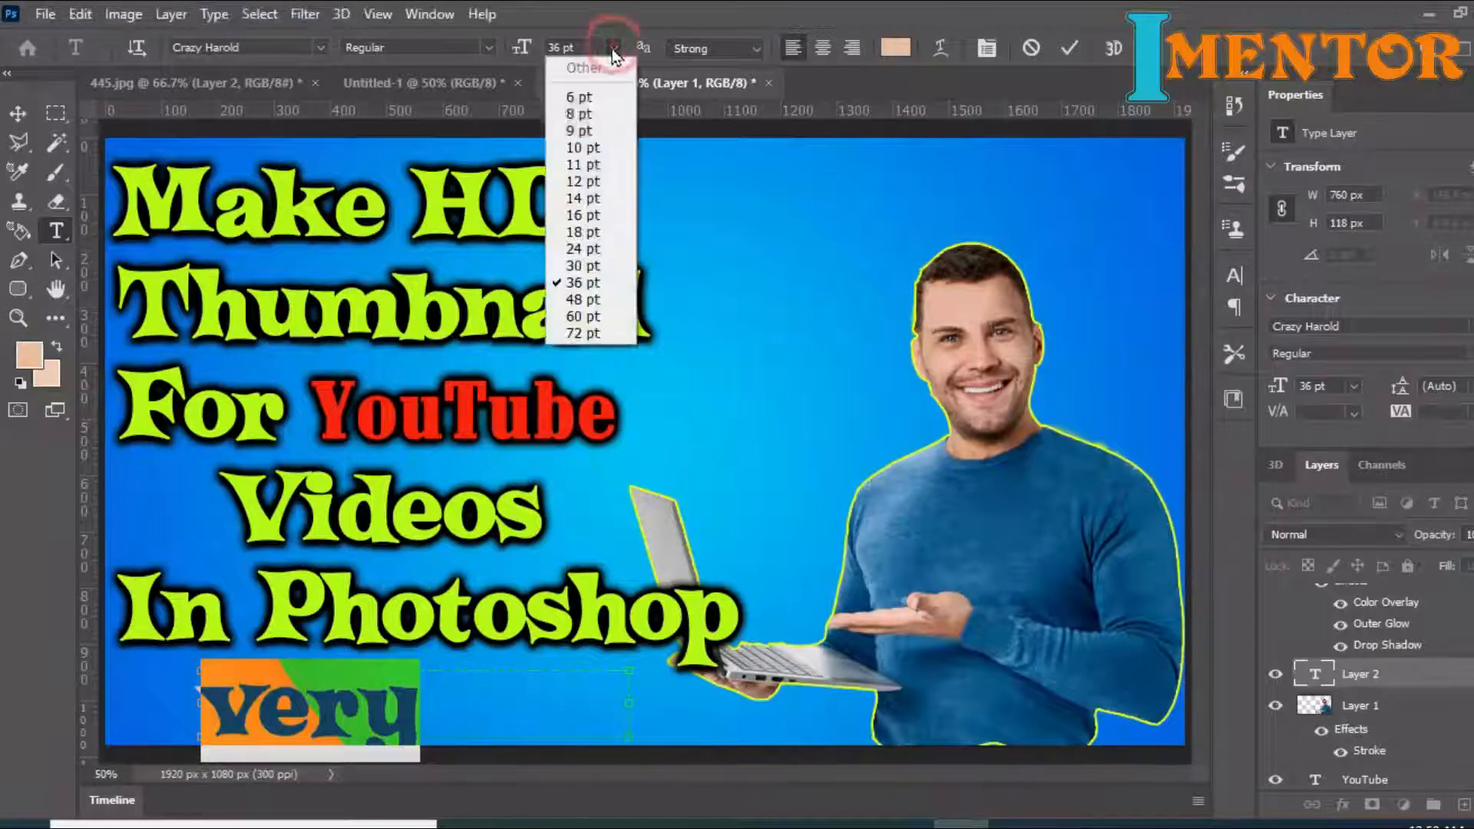
pyautogui.click(581, 248)
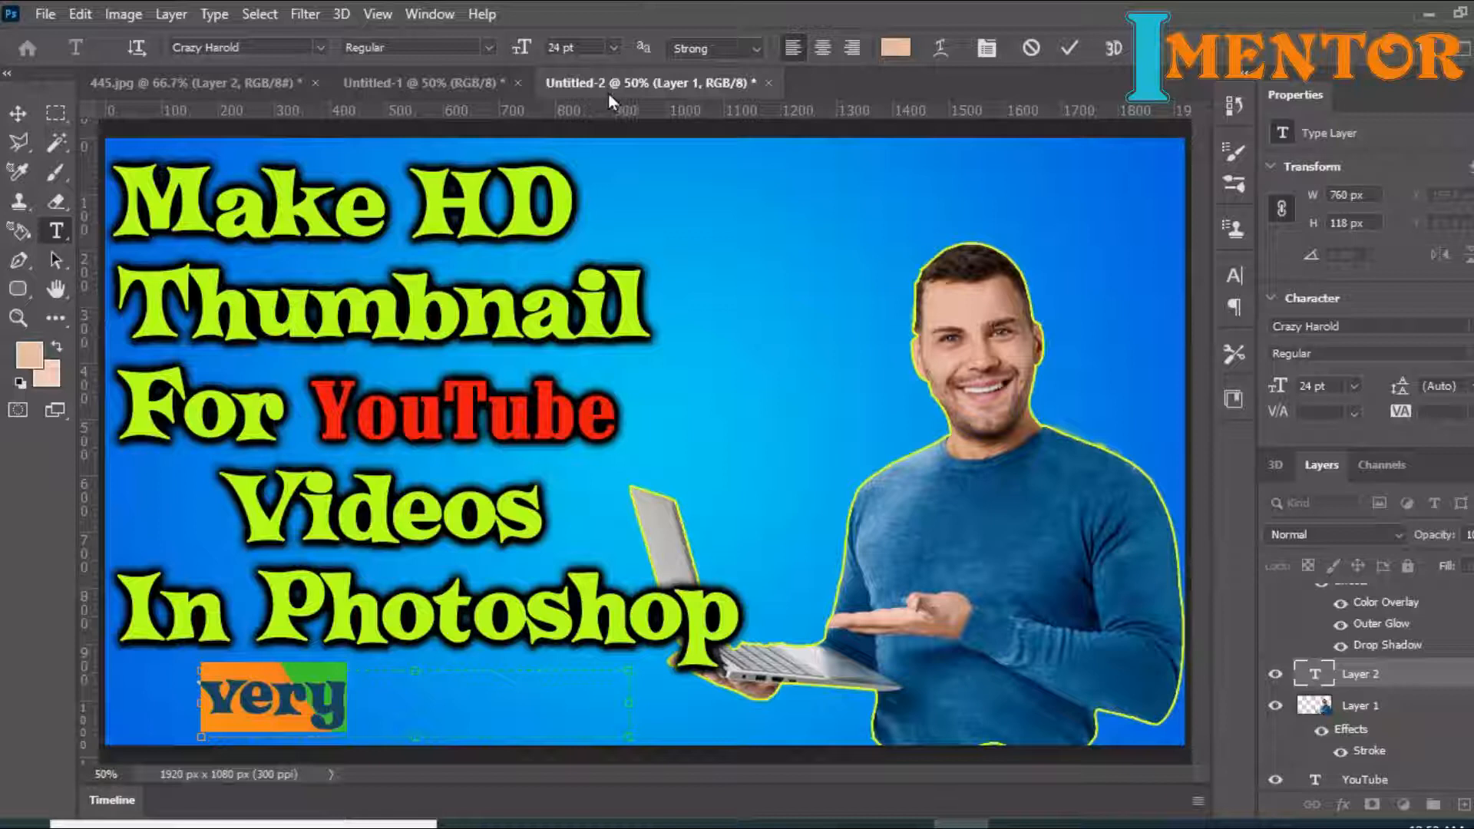
pyautogui.click(612, 48)
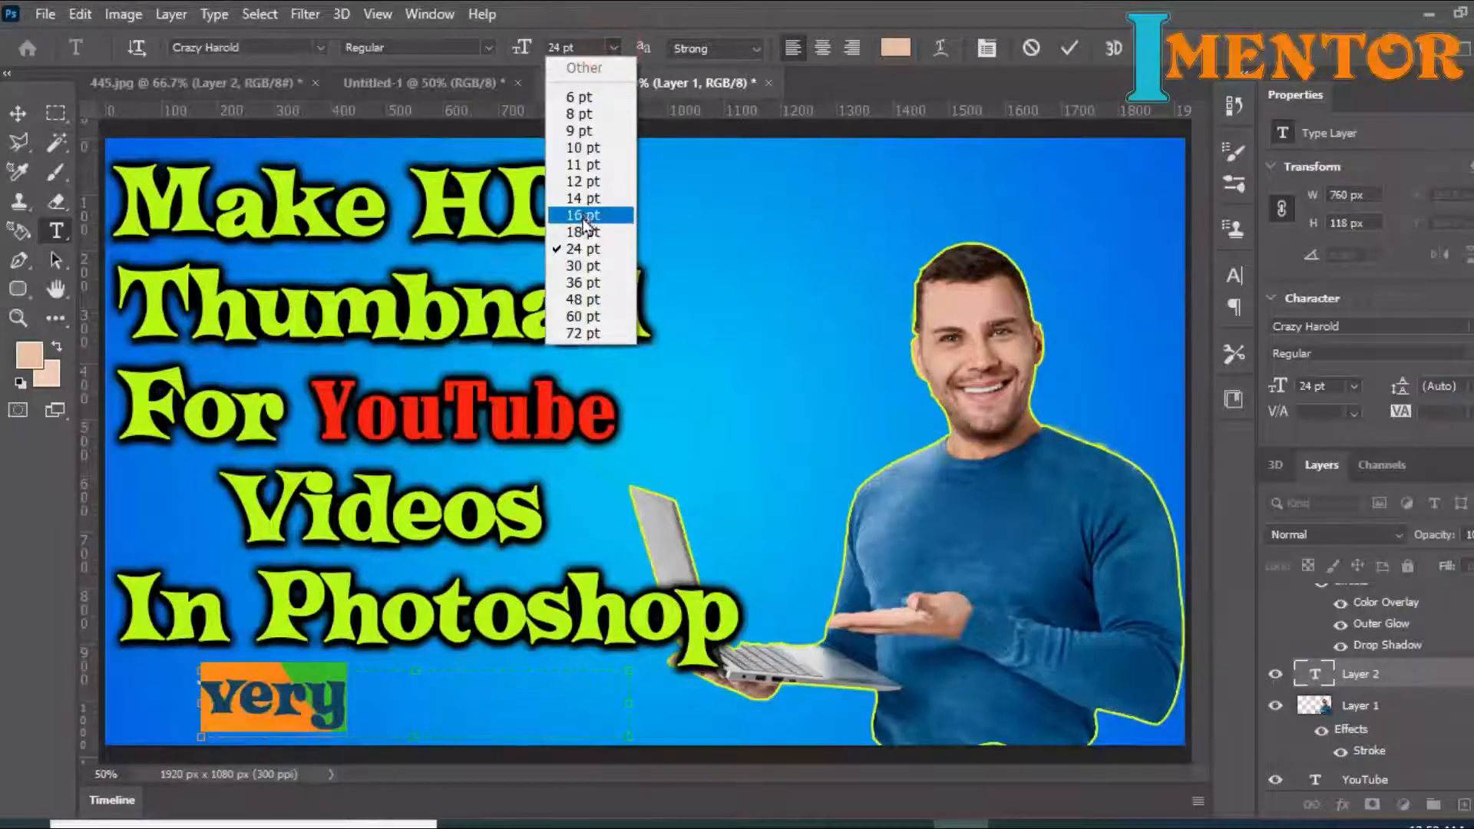
pyautogui.click(319, 43)
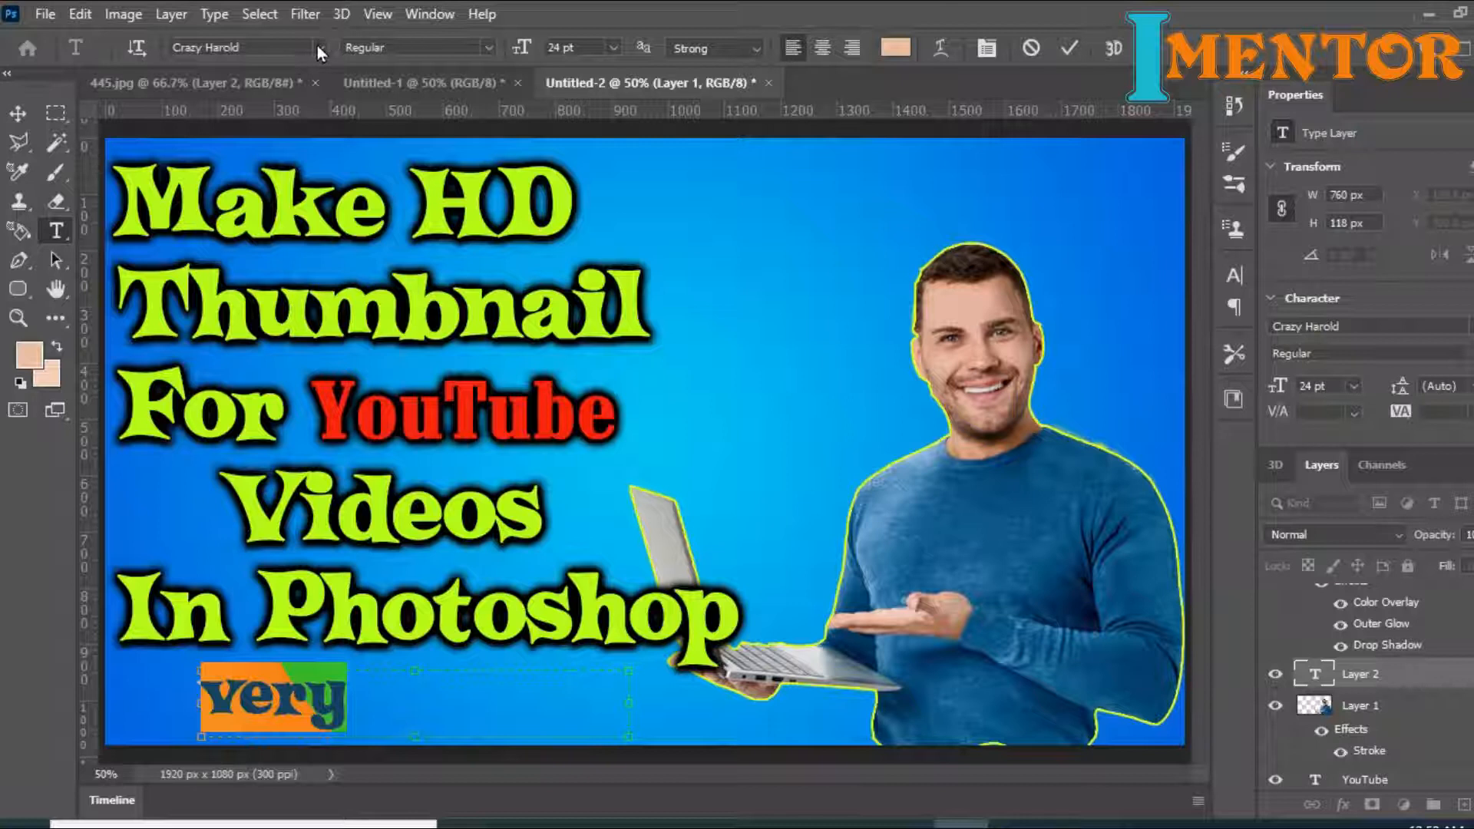
pyautogui.click(316, 45)
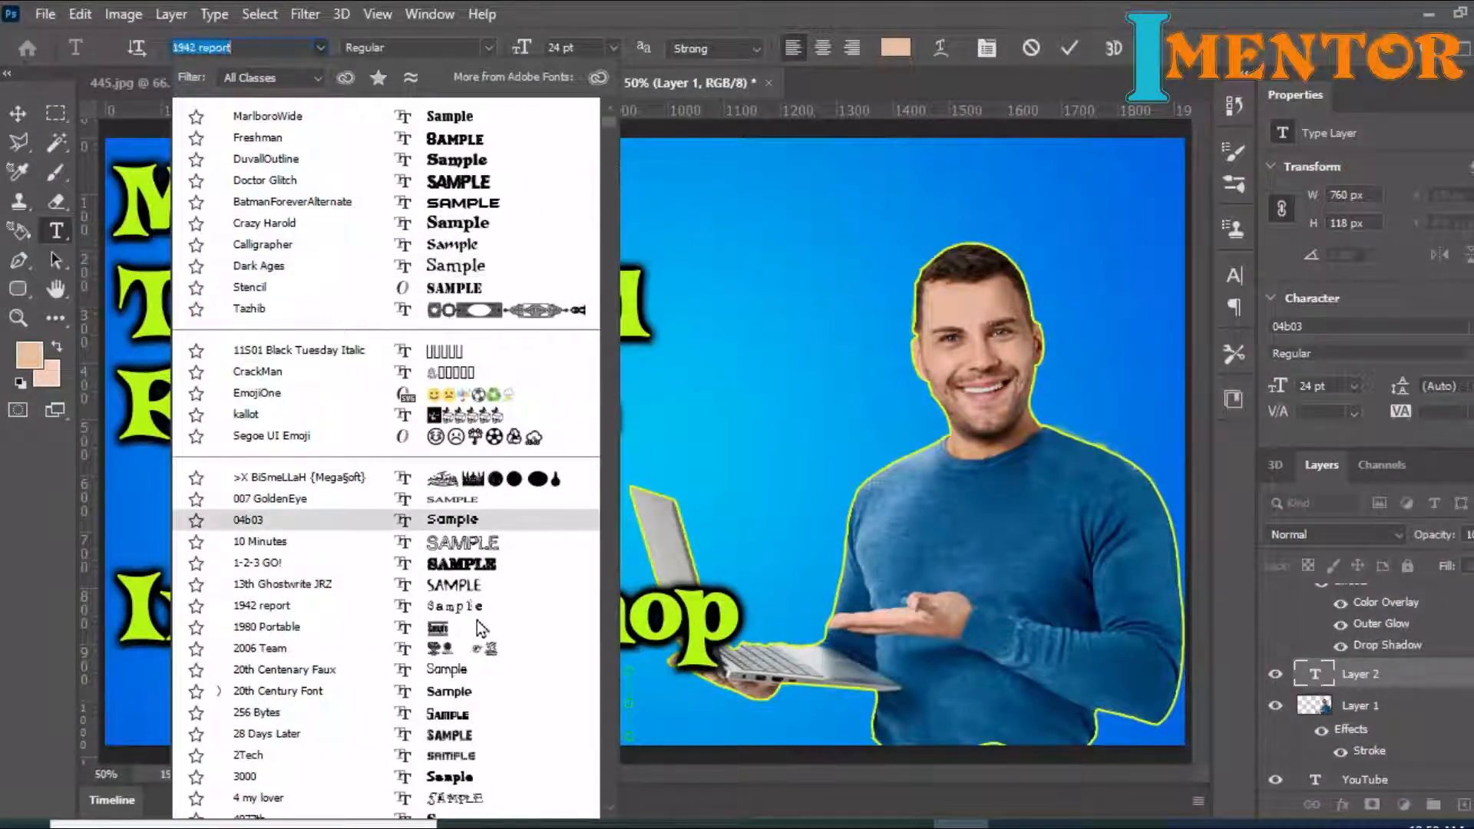
pyautogui.click(474, 684)
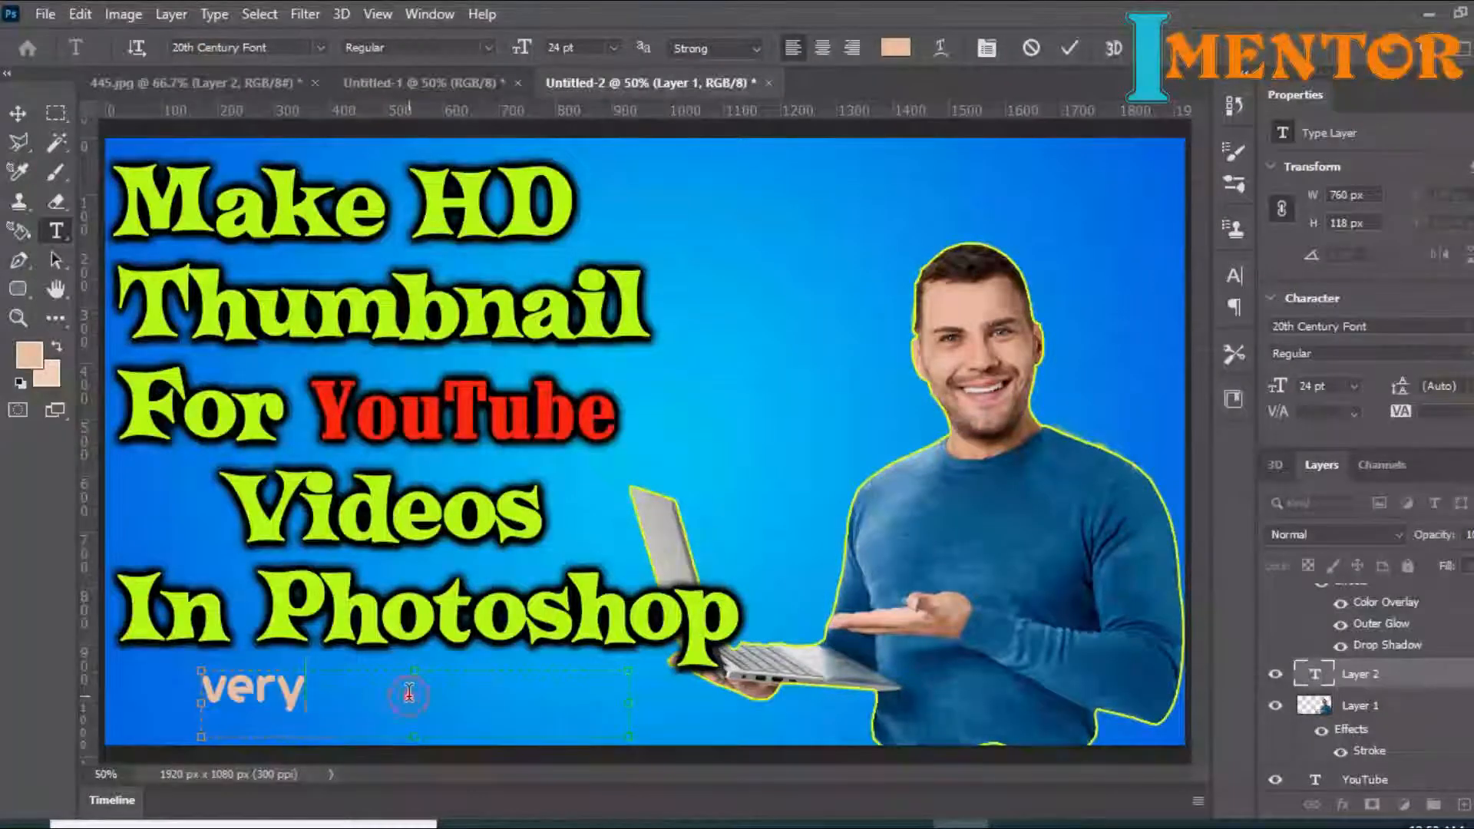
# Step: Complete the tagline as "very Easy and Fast" and widen its text box to about 864 px
pyautogui.write('Es')
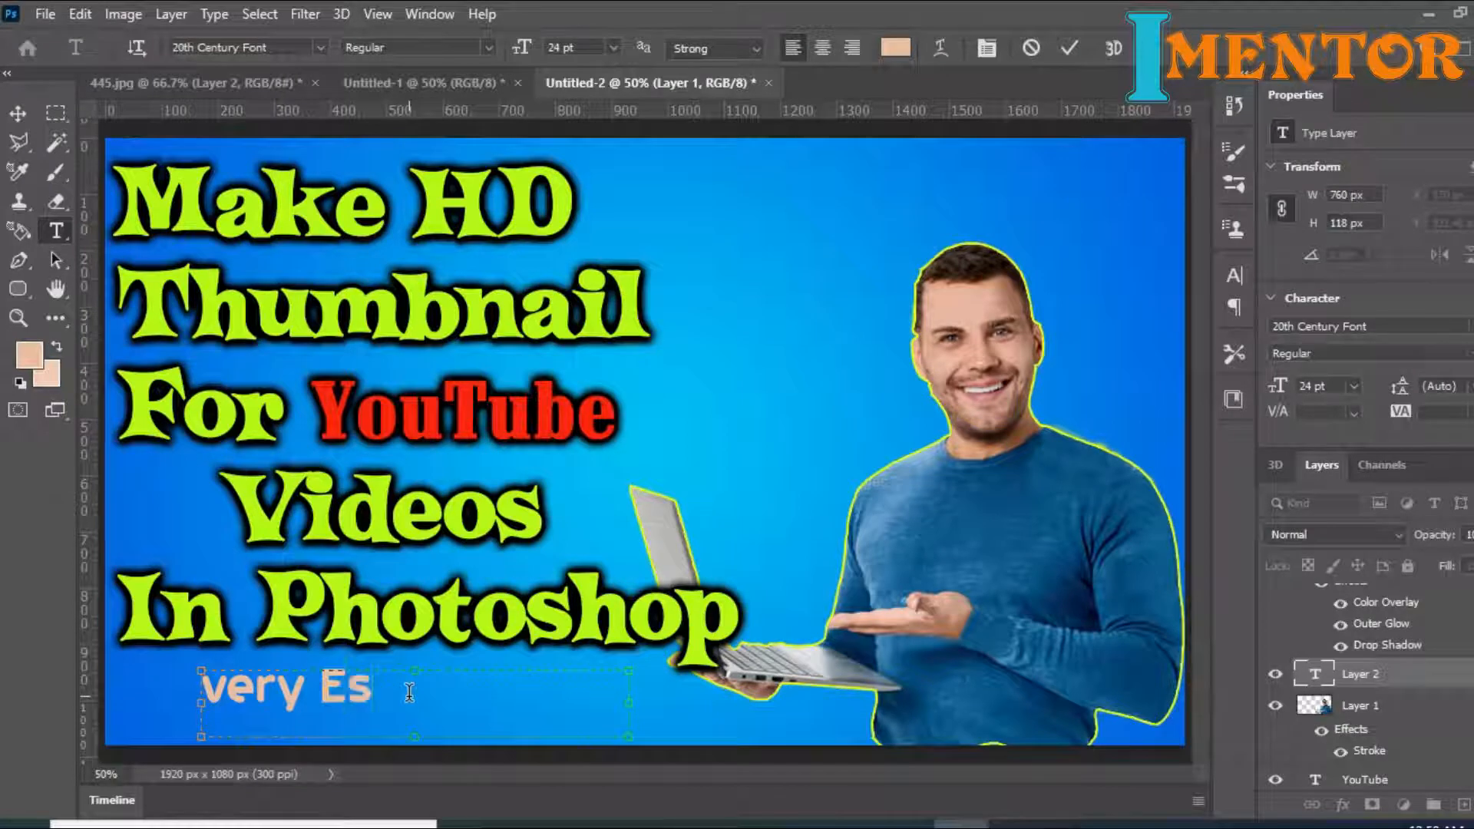
pyautogui.press('BackSpace')
pyautogui.write('asy and')
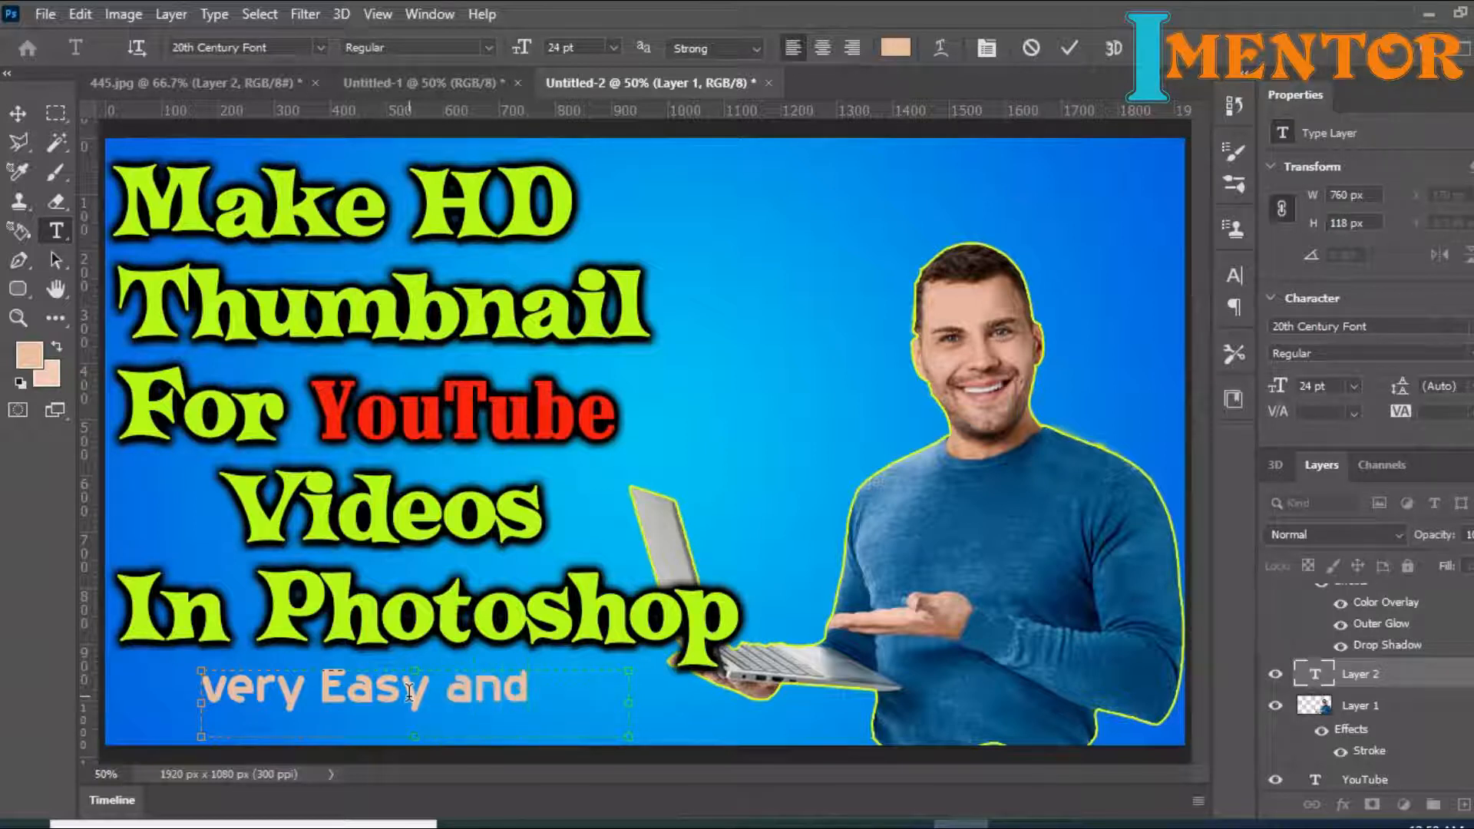
pyautogui.write(' Fas')
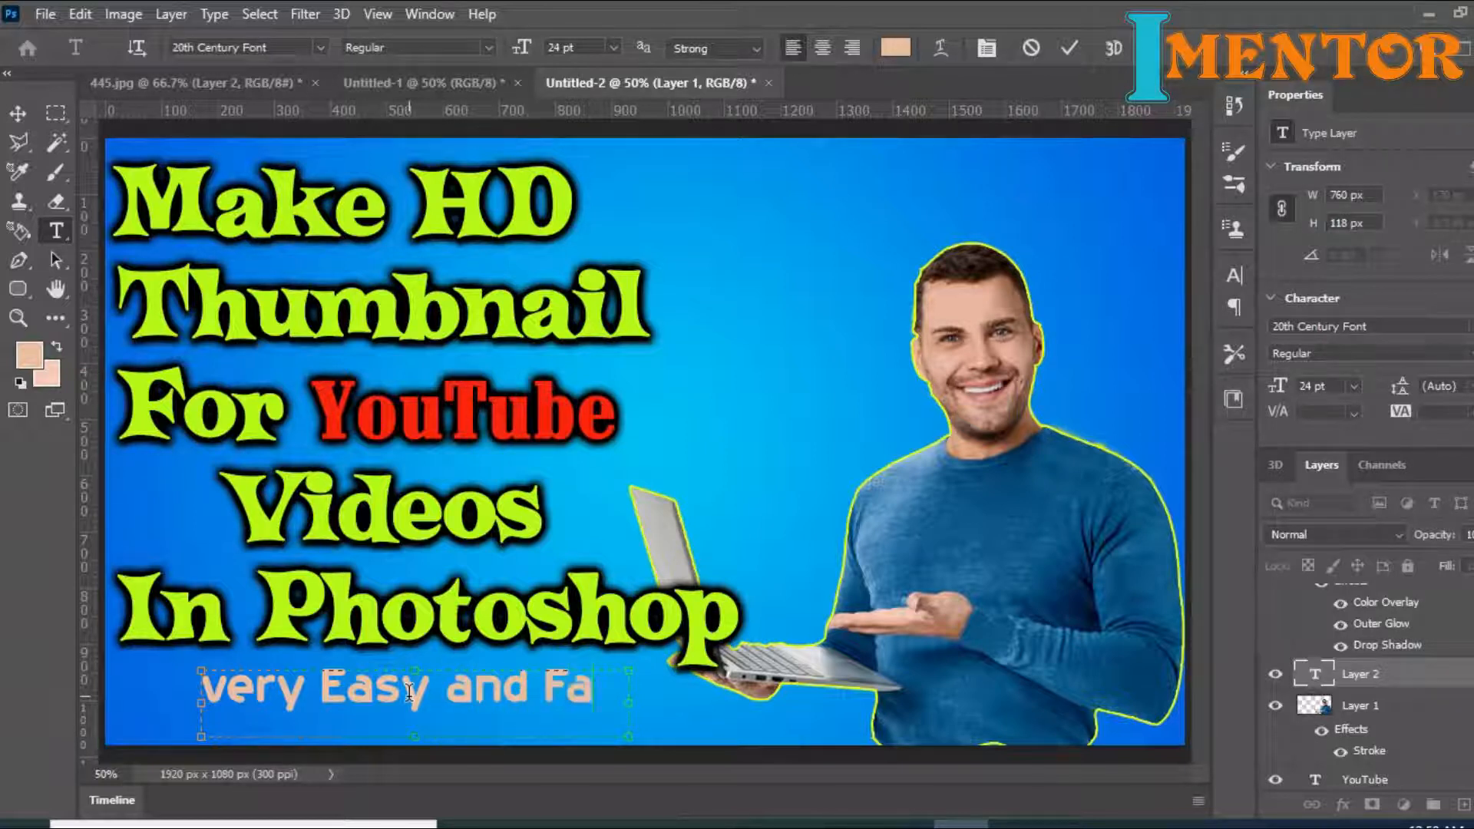
pyautogui.press('BackSpace')
pyautogui.press('BackSpace')
pyautogui.press('BackSpace')
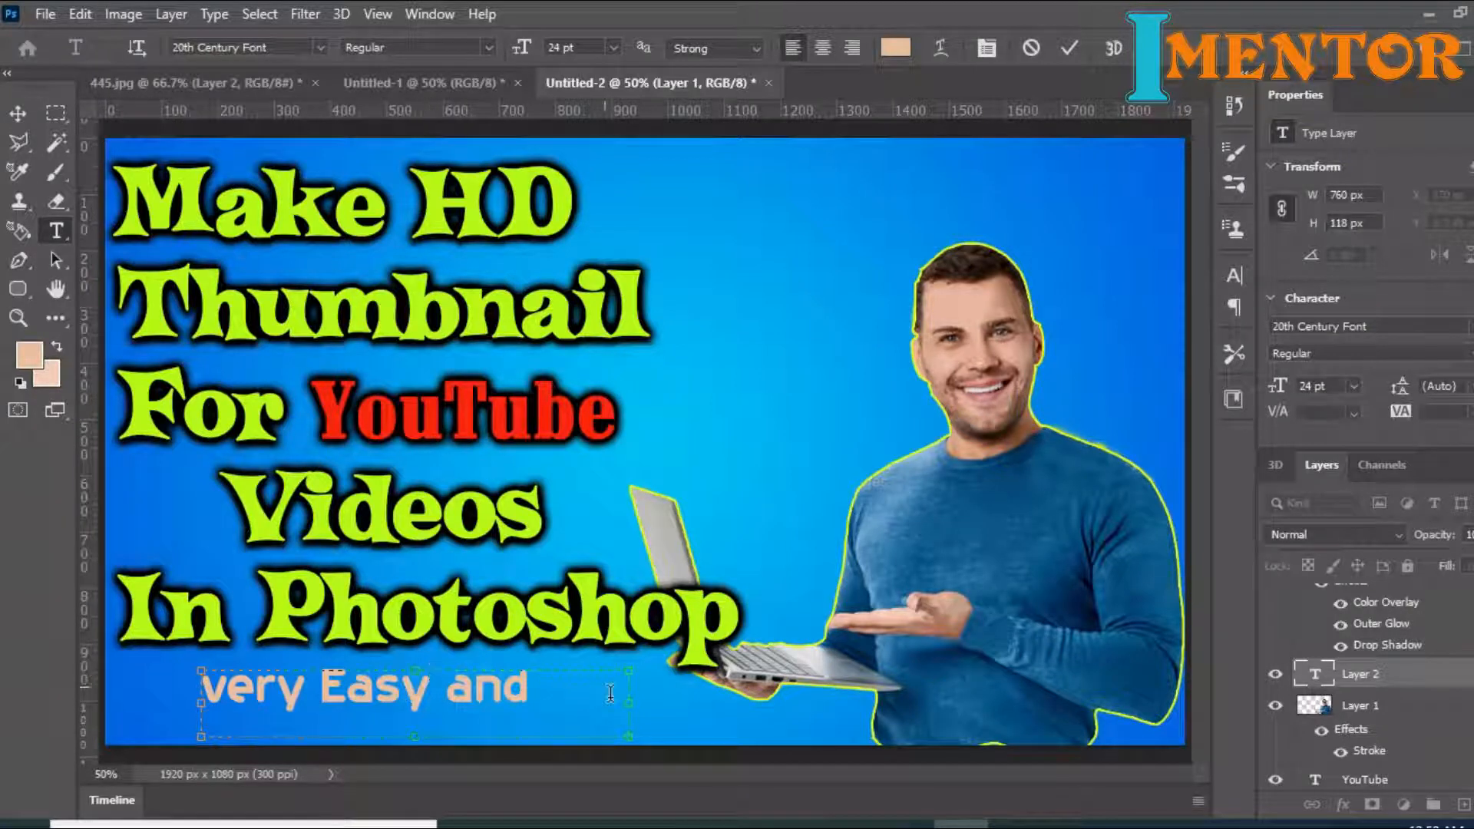
pyautogui.moveTo(632, 707); pyautogui.dragTo(687, 707)
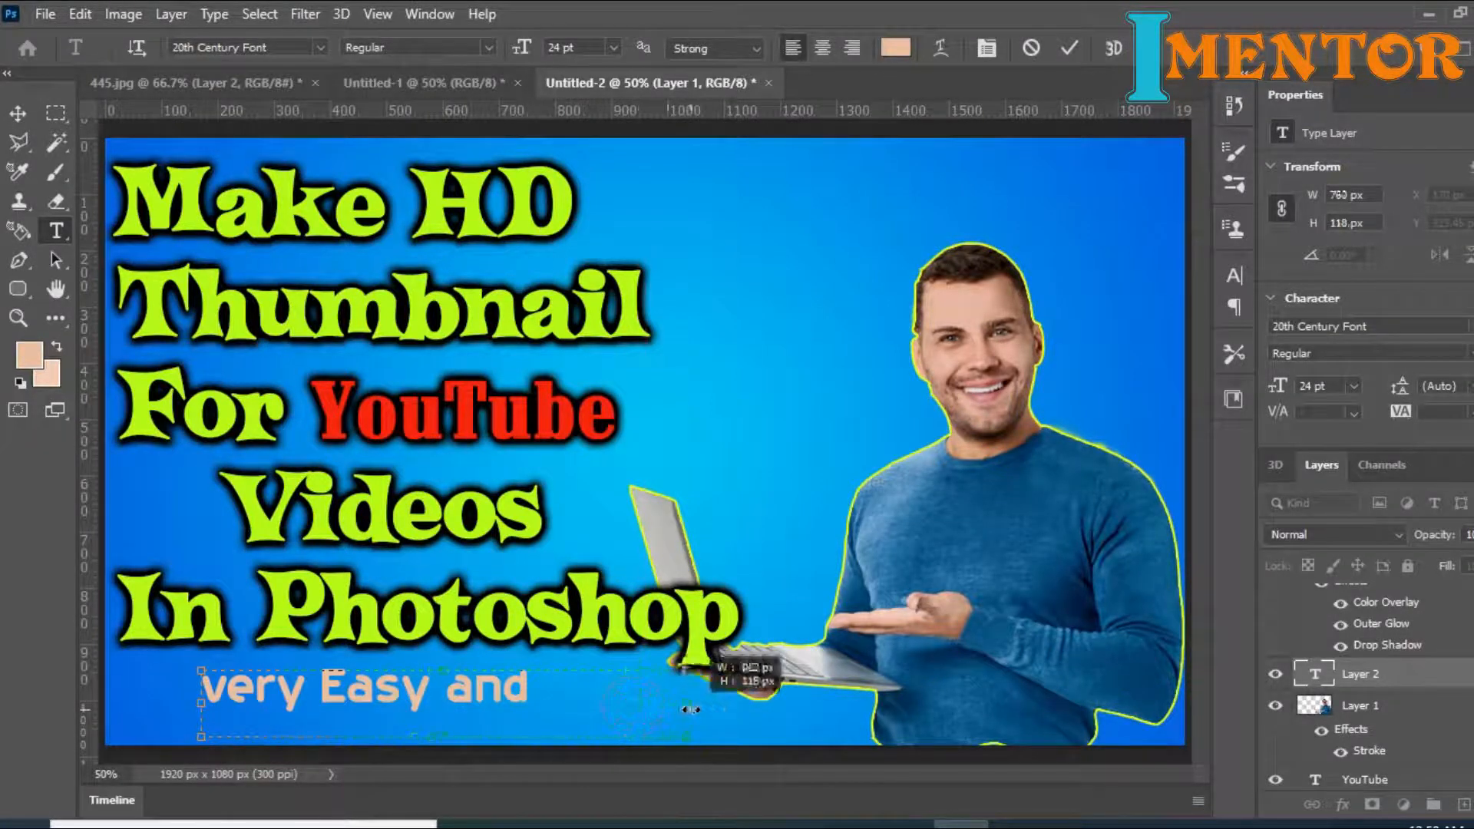
pyautogui.write('Fast')
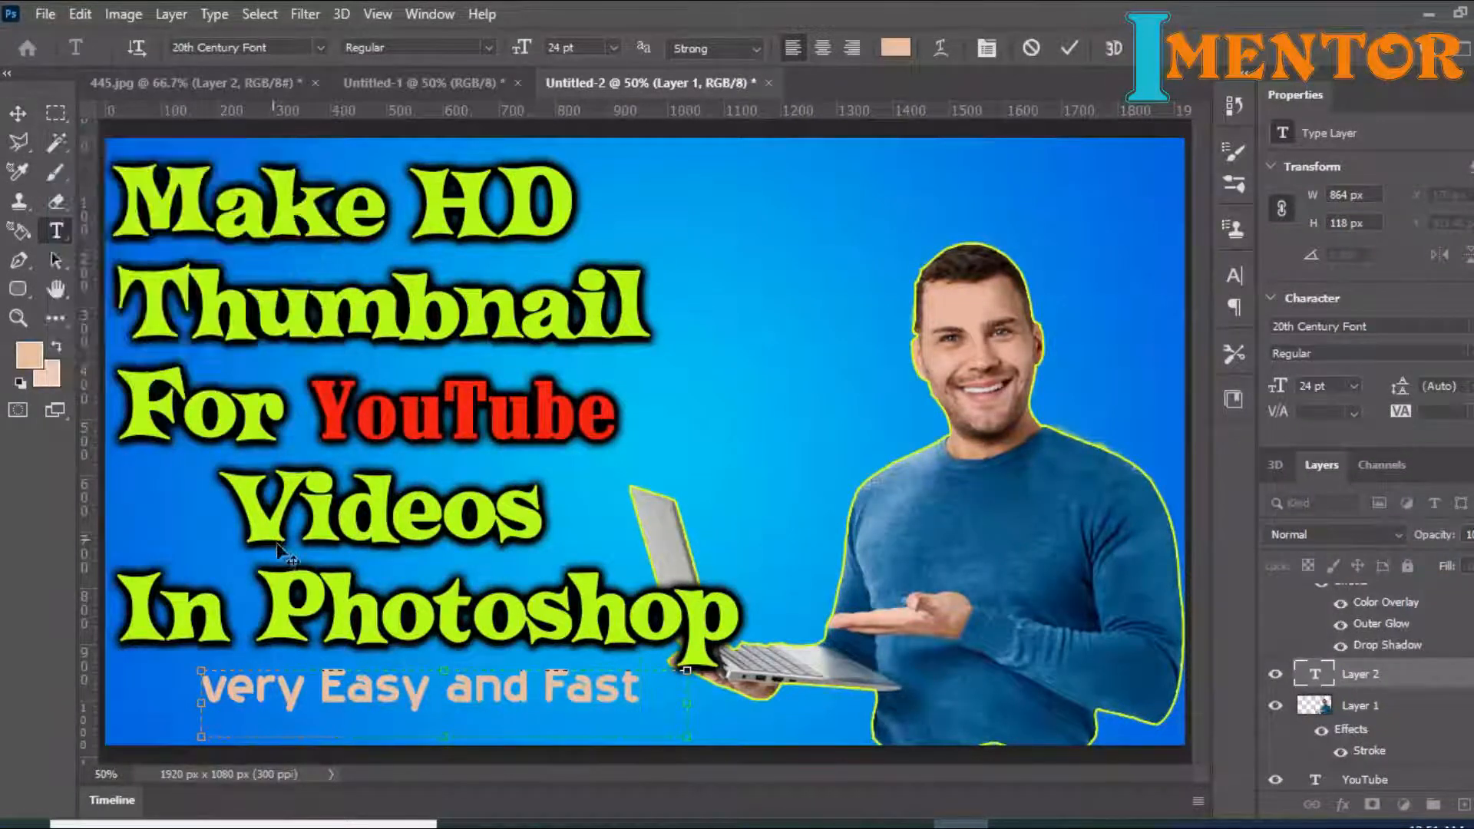
# Step: Move the tagline slightly down and right to about X 191 px, Y 947 px, and give it a near-black #050505 Color Overlay
pyautogui.click(18, 113)
pyautogui.moveTo(484, 697); pyautogui.dragTo(501, 715)
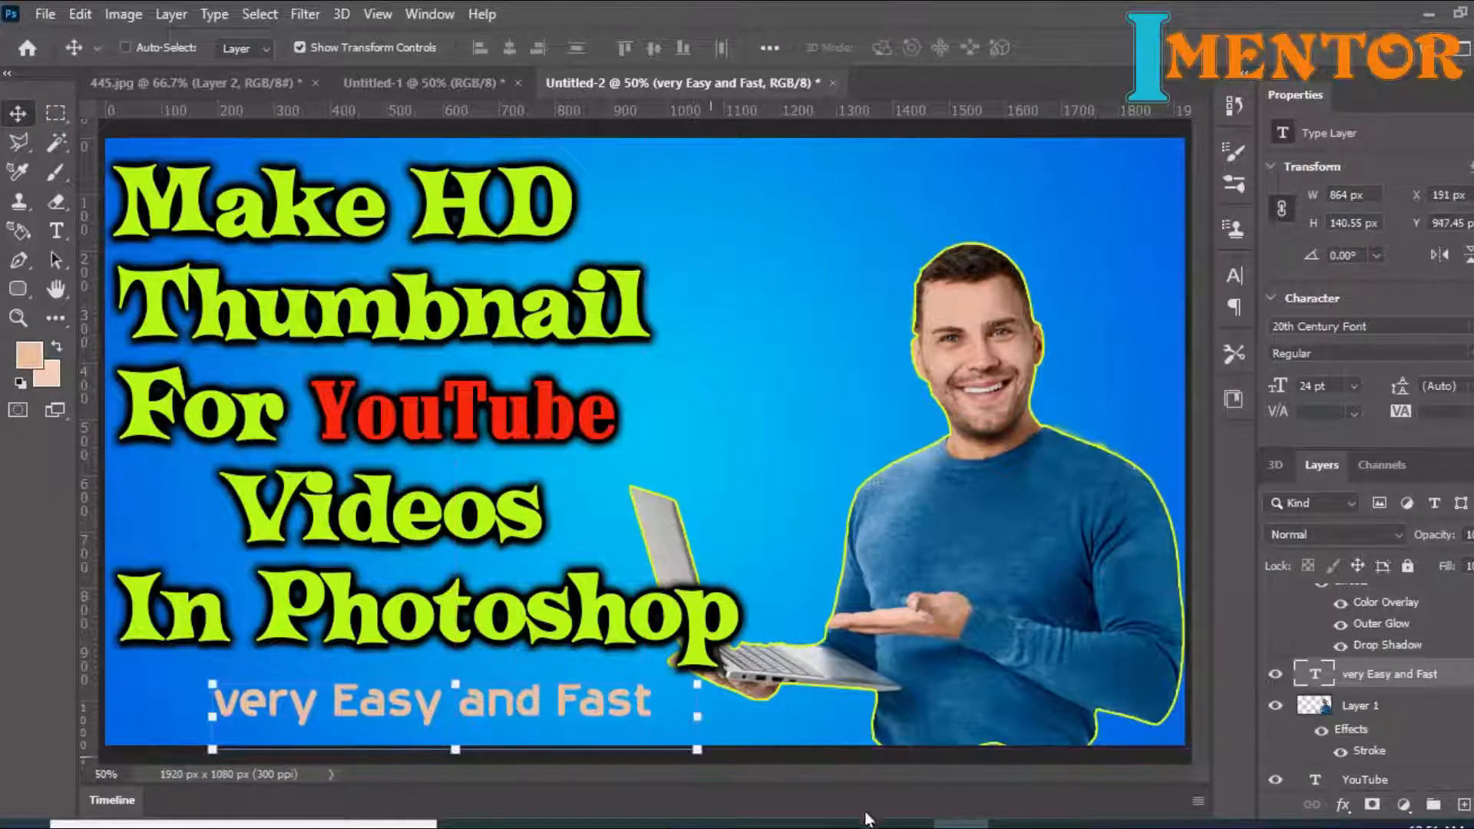
pyautogui.click(1343, 804)
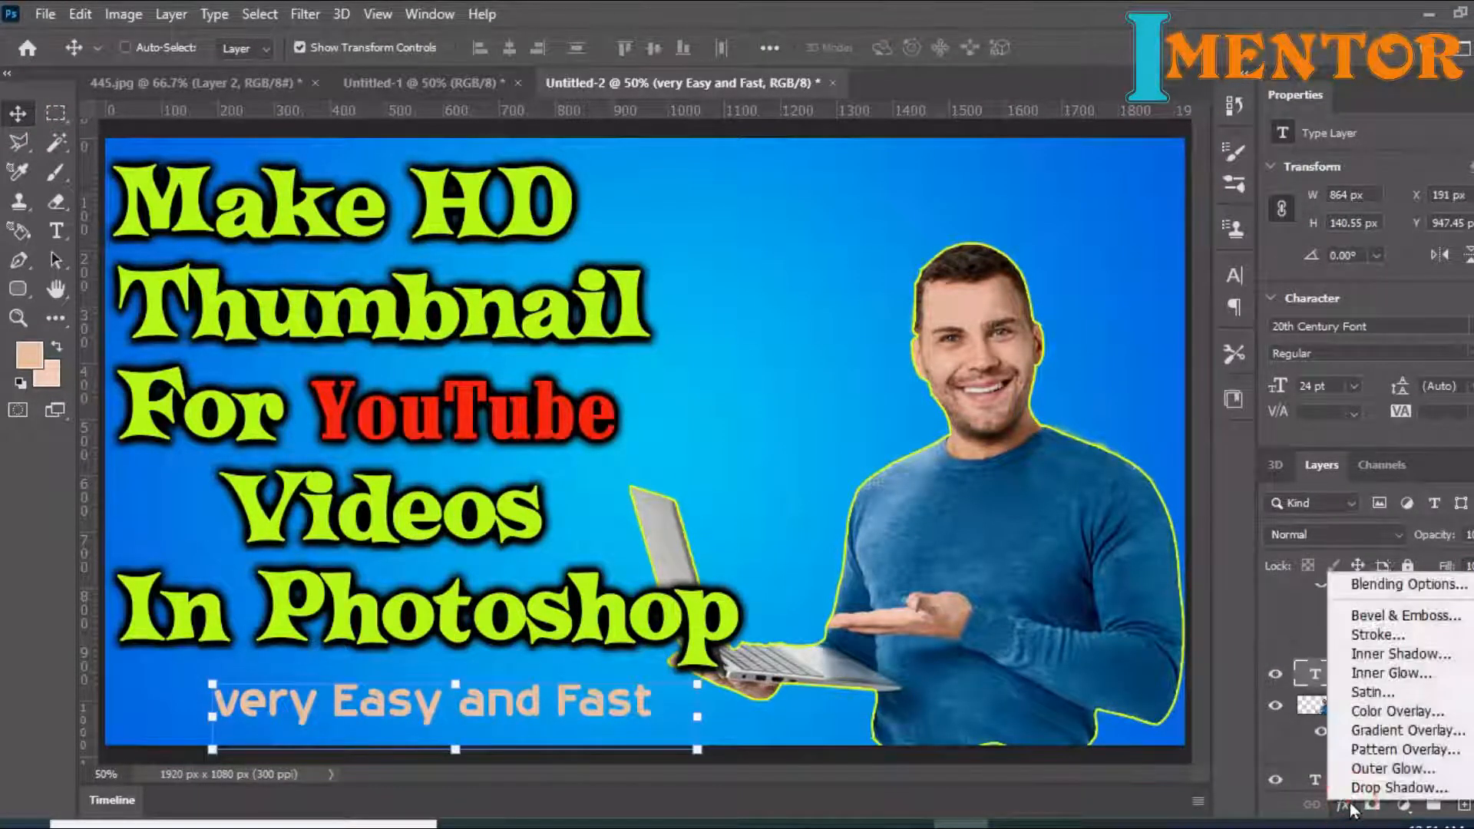
pyautogui.click(1380, 716)
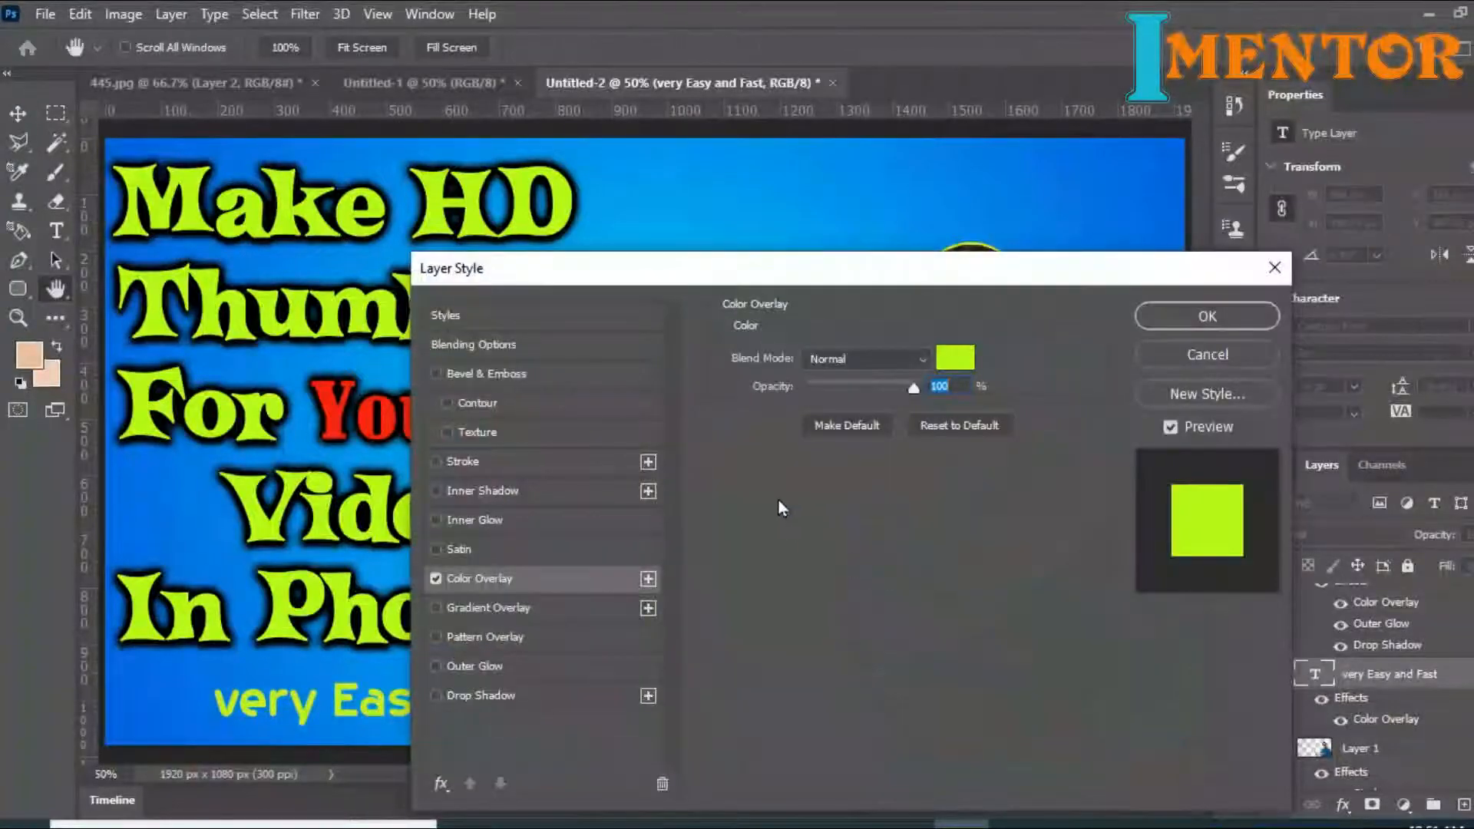
pyautogui.click(952, 355)
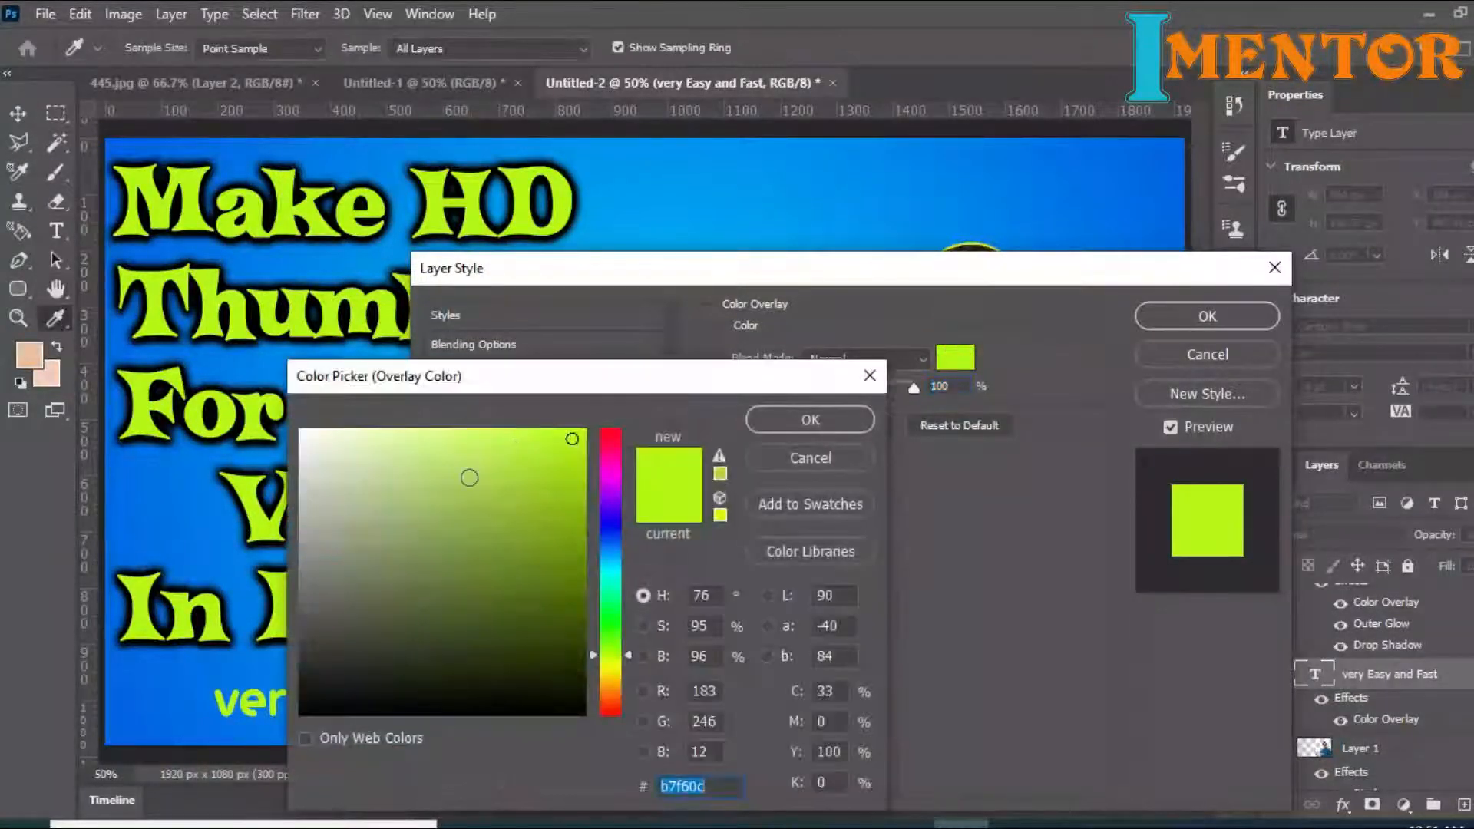
pyautogui.click(402, 676)
pyautogui.moveTo(401, 676); pyautogui.dragTo(302, 710)
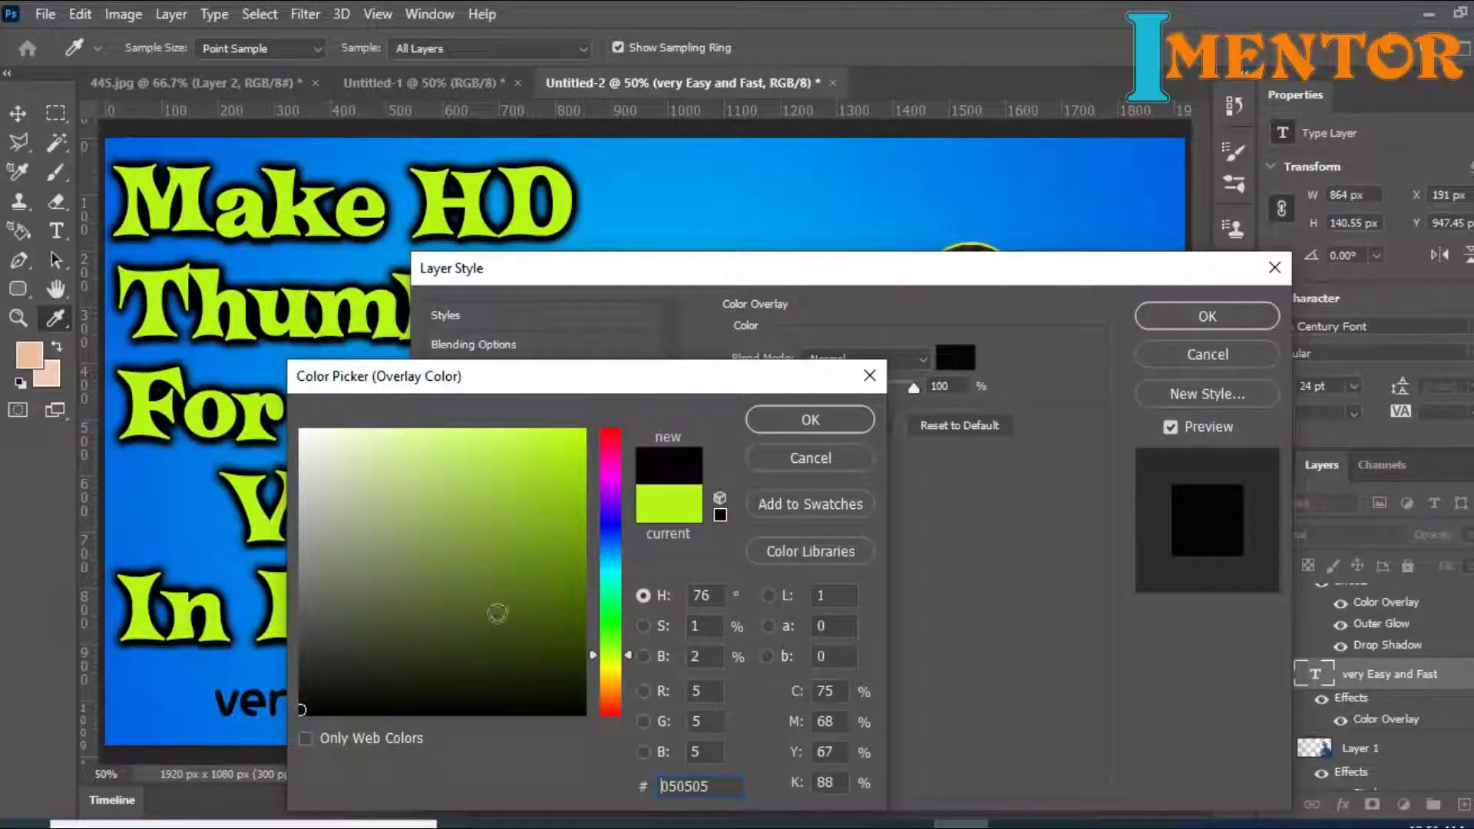
pyautogui.click(807, 421)
# Step: Give the tagline a green #11f43c Outer Glow with 5% spread and 13 px size, keeping Drop Shadow off
pyautogui.click(476, 697)
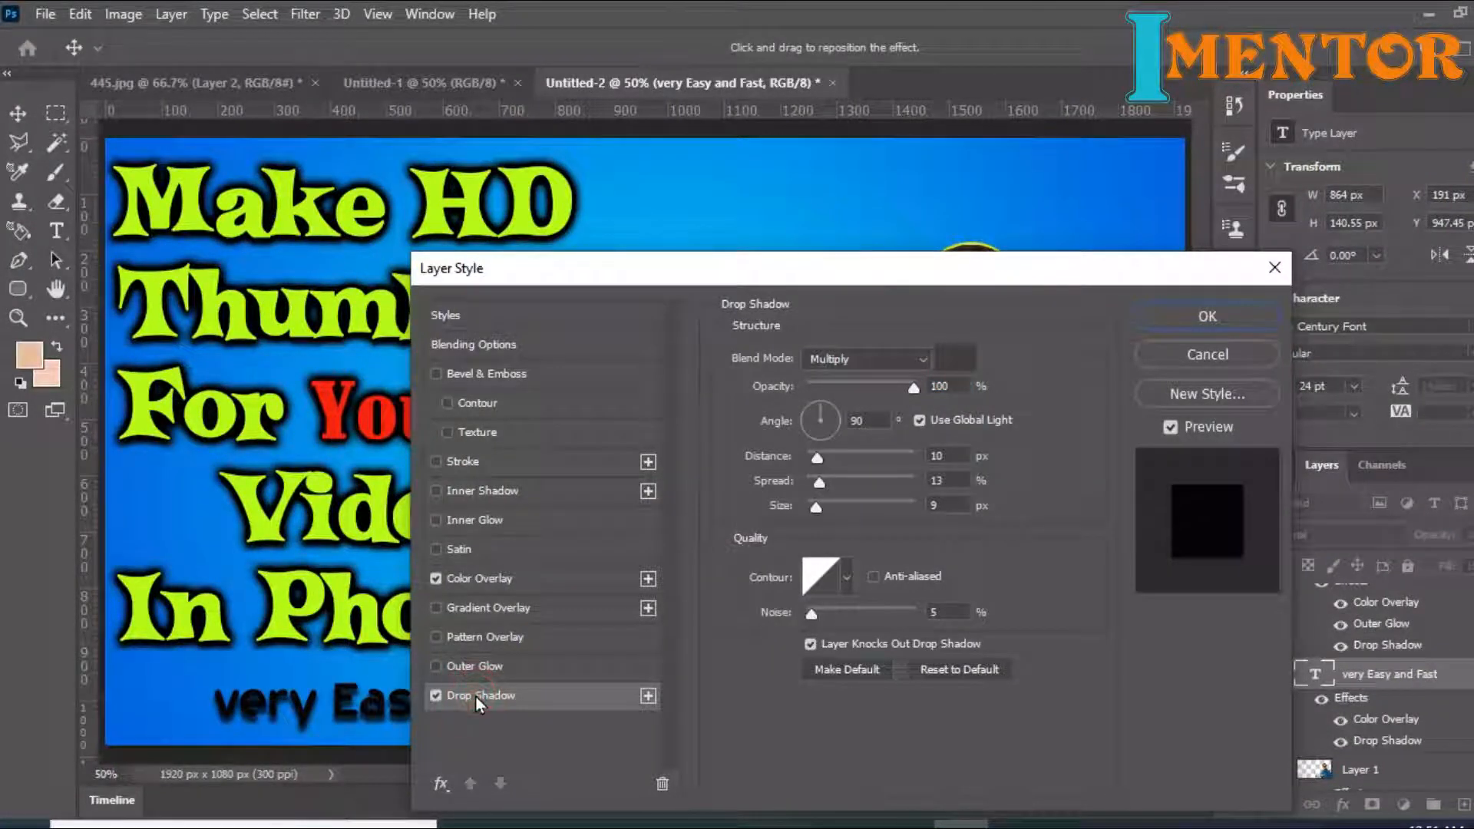
pyautogui.click(435, 700)
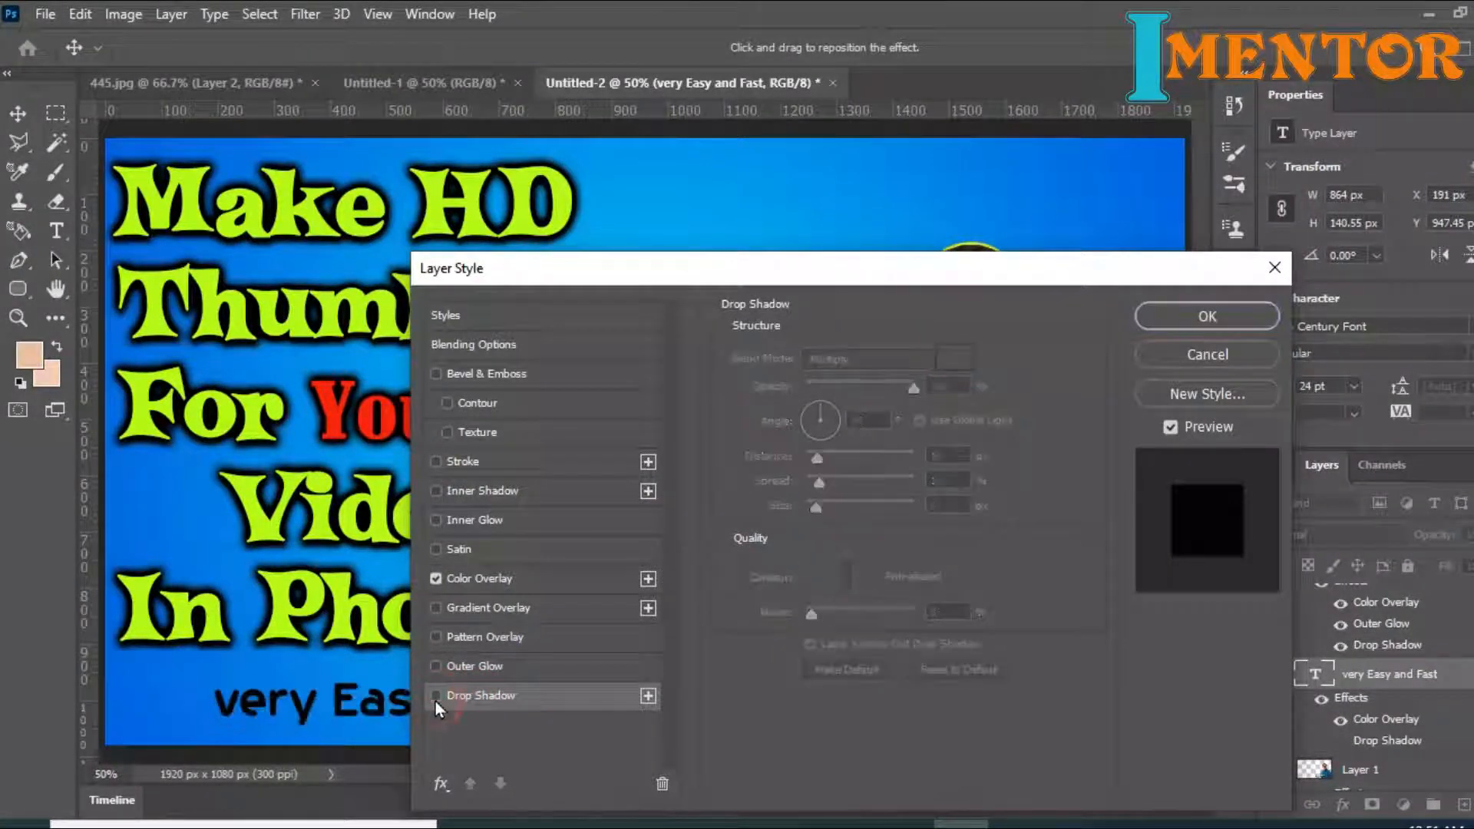
pyautogui.click(461, 666)
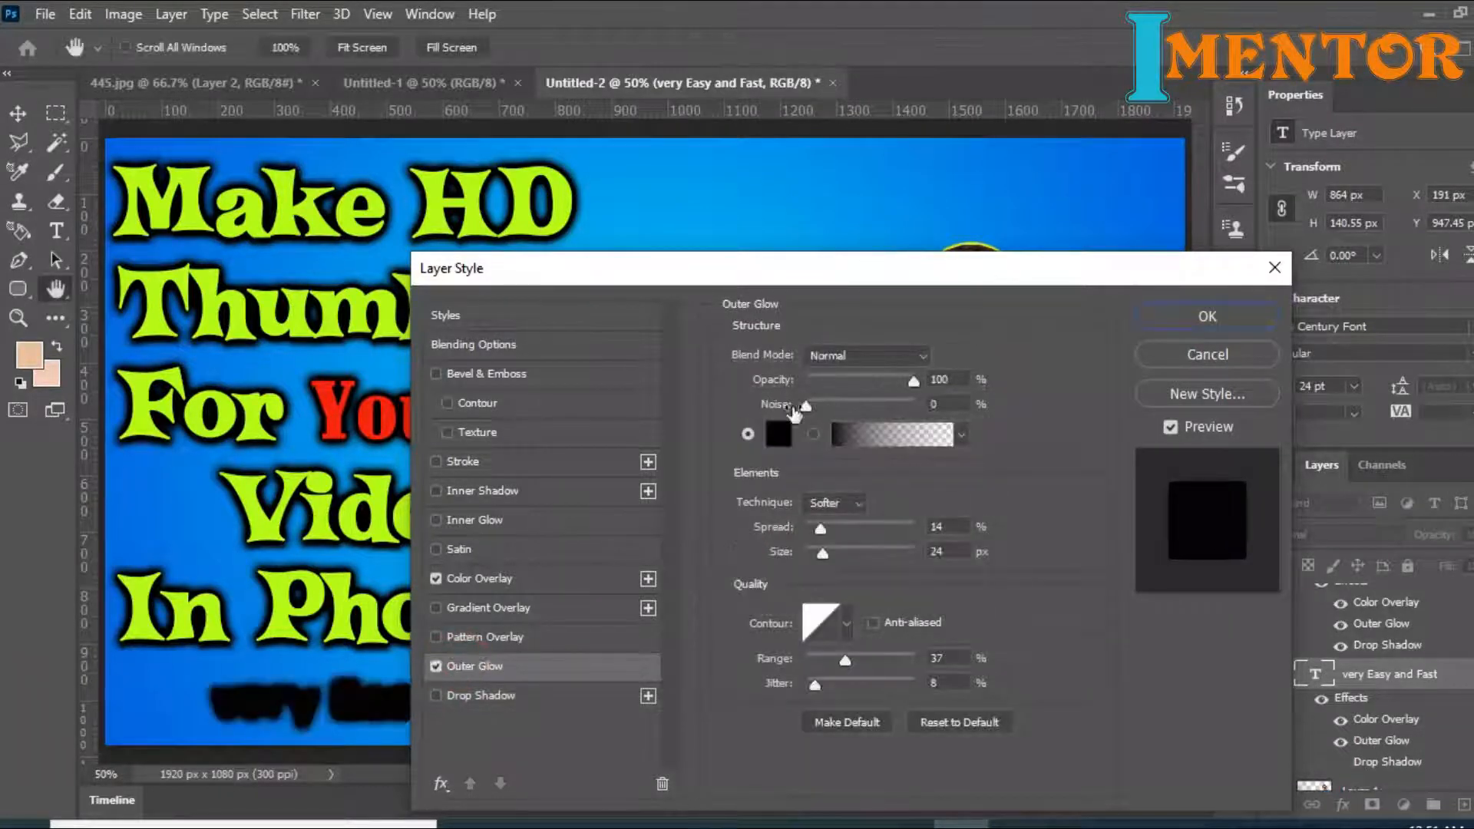
pyautogui.click(777, 434)
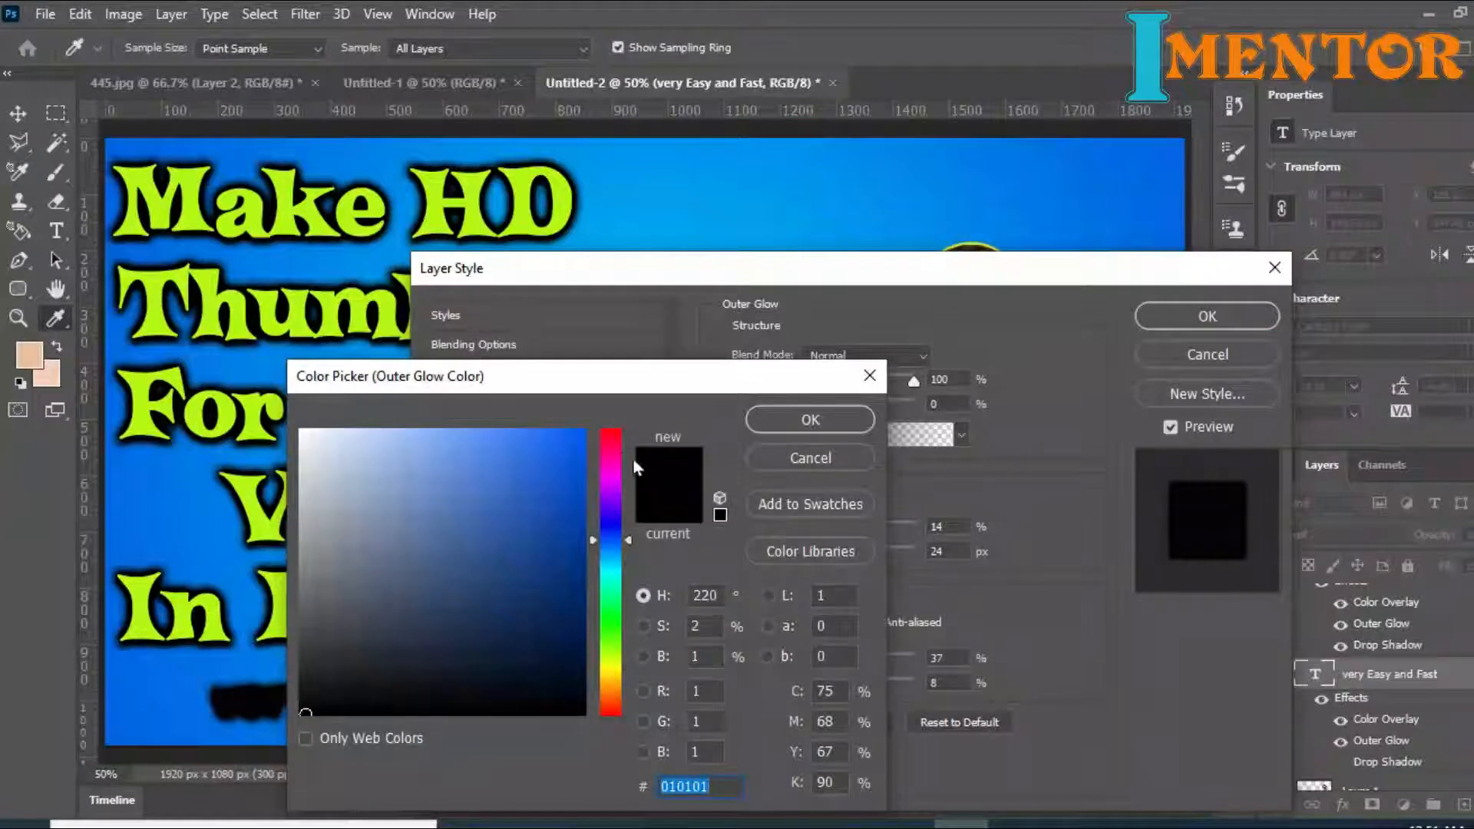
pyautogui.click(611, 436)
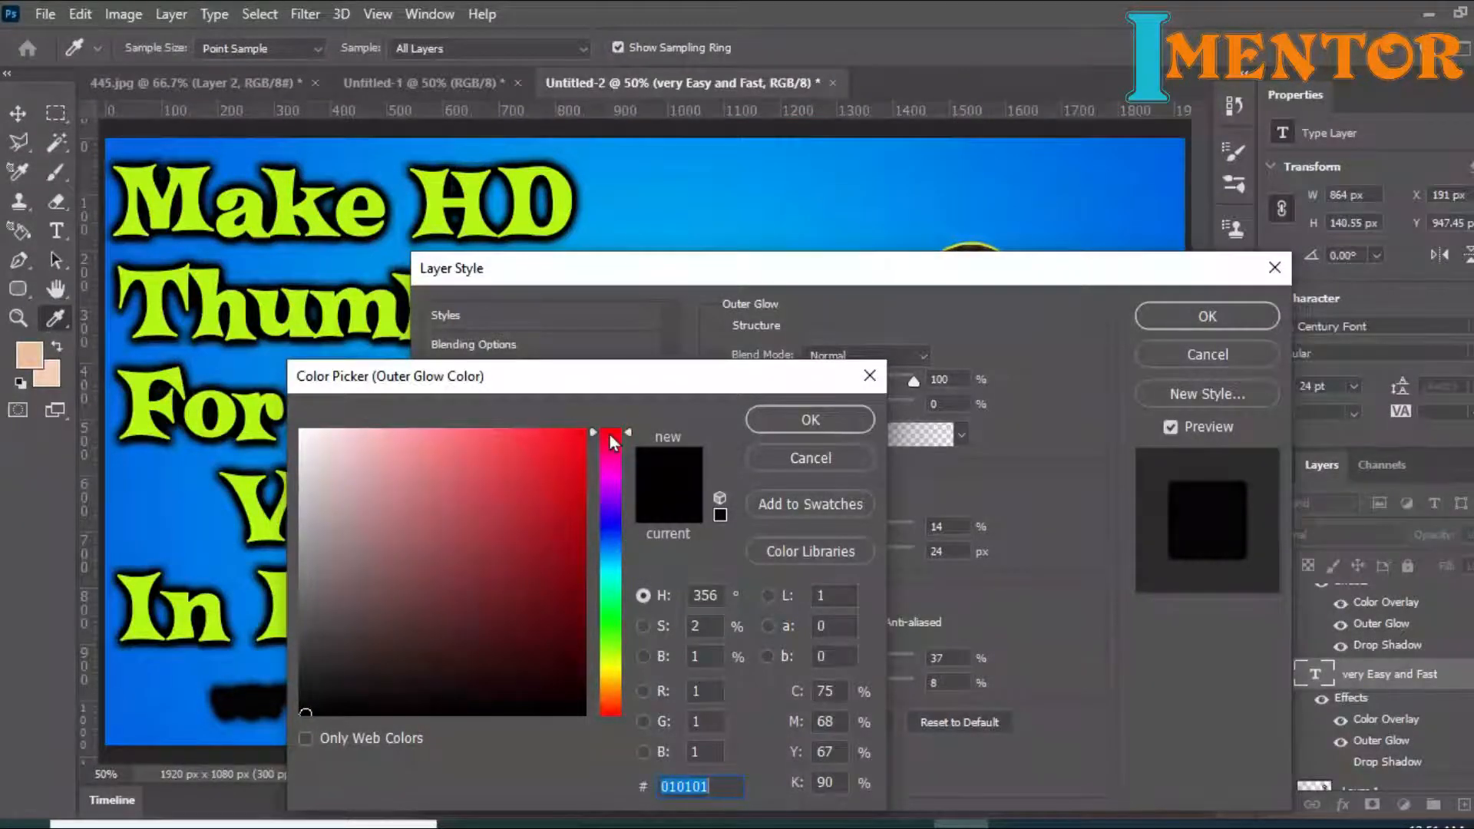
pyautogui.click(537, 443)
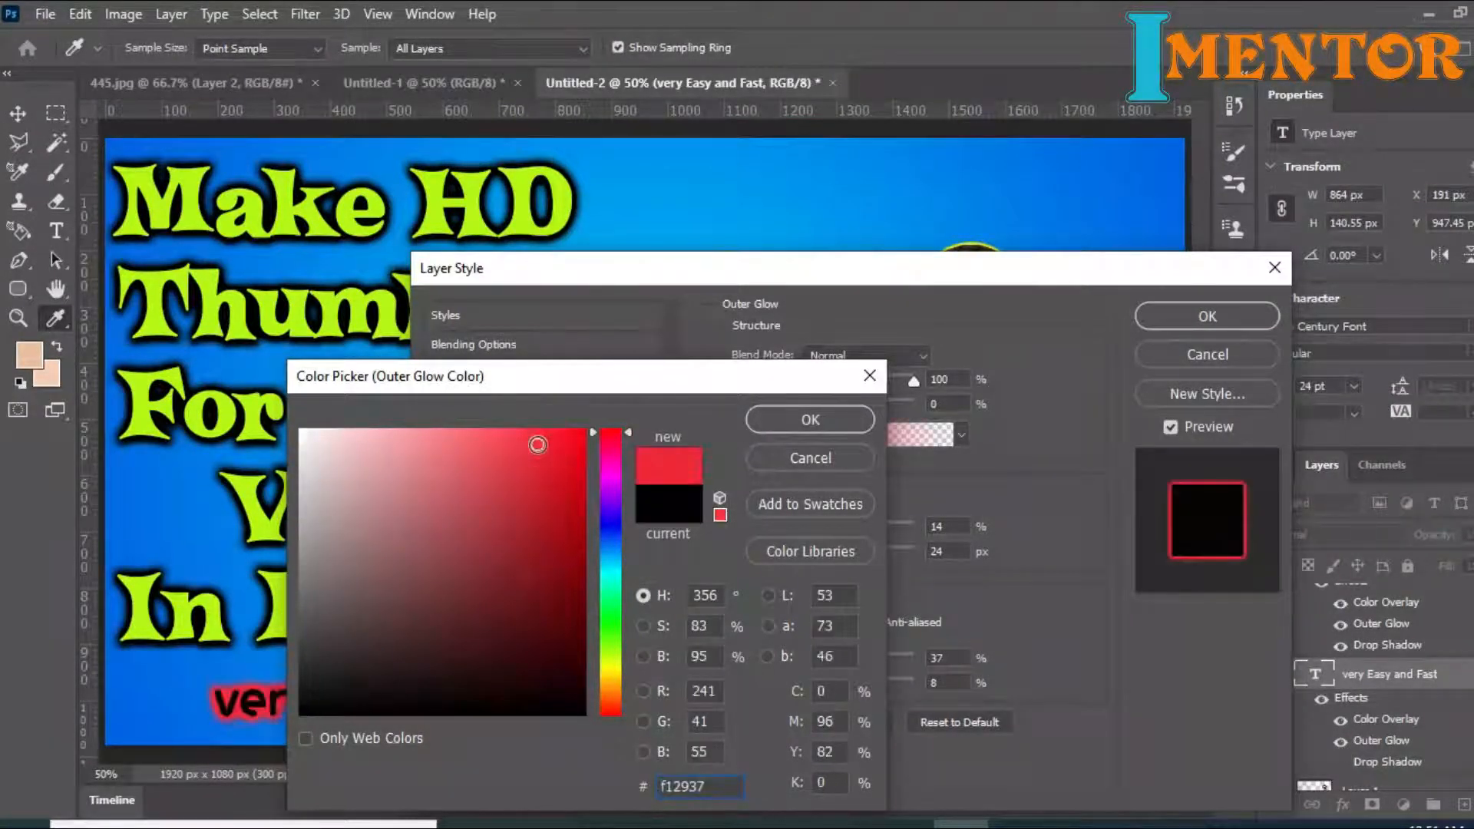
pyautogui.click(565, 441)
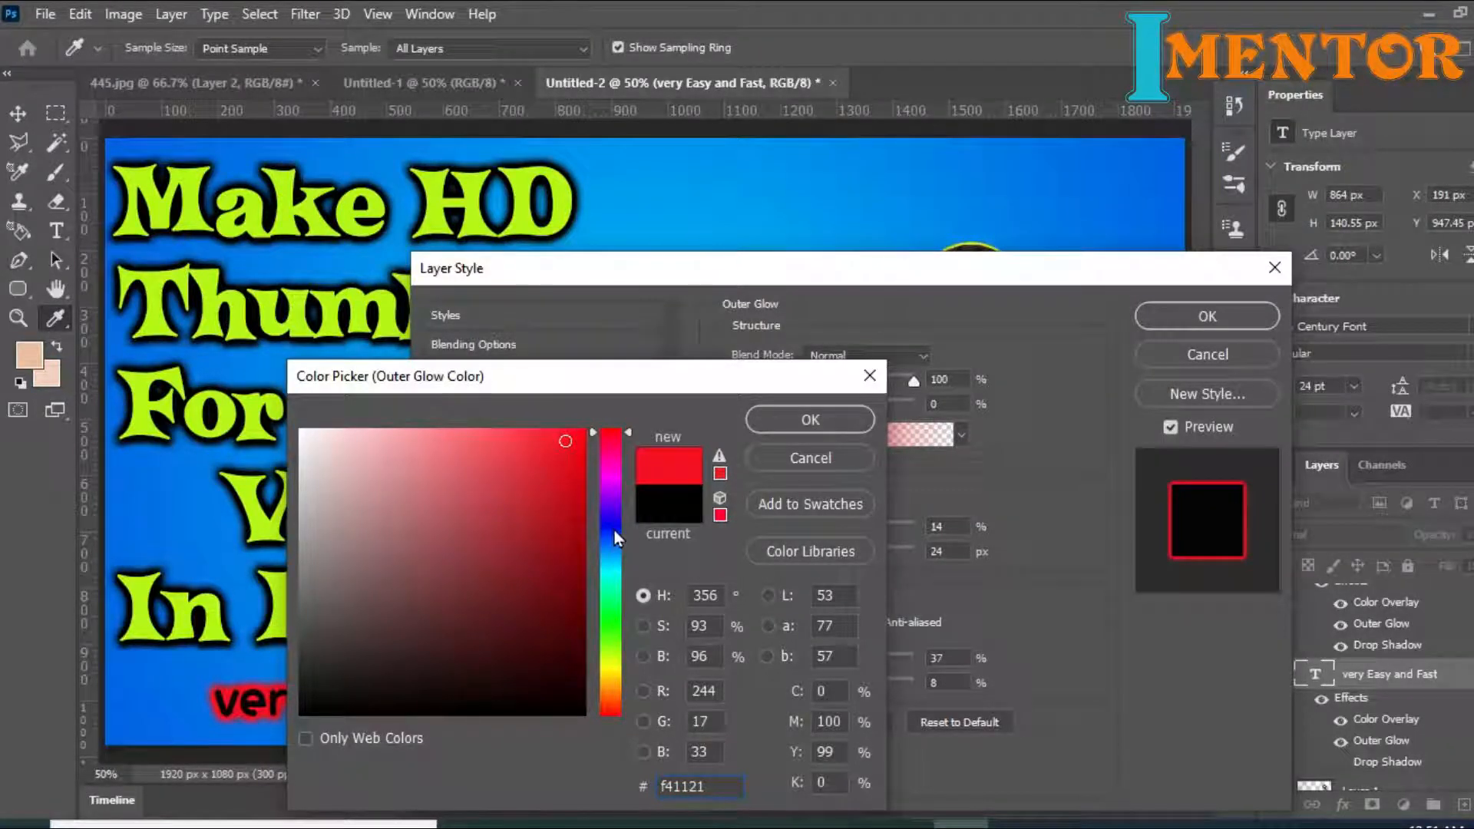
pyautogui.moveTo(613, 522); pyautogui.dragTo(619, 611)
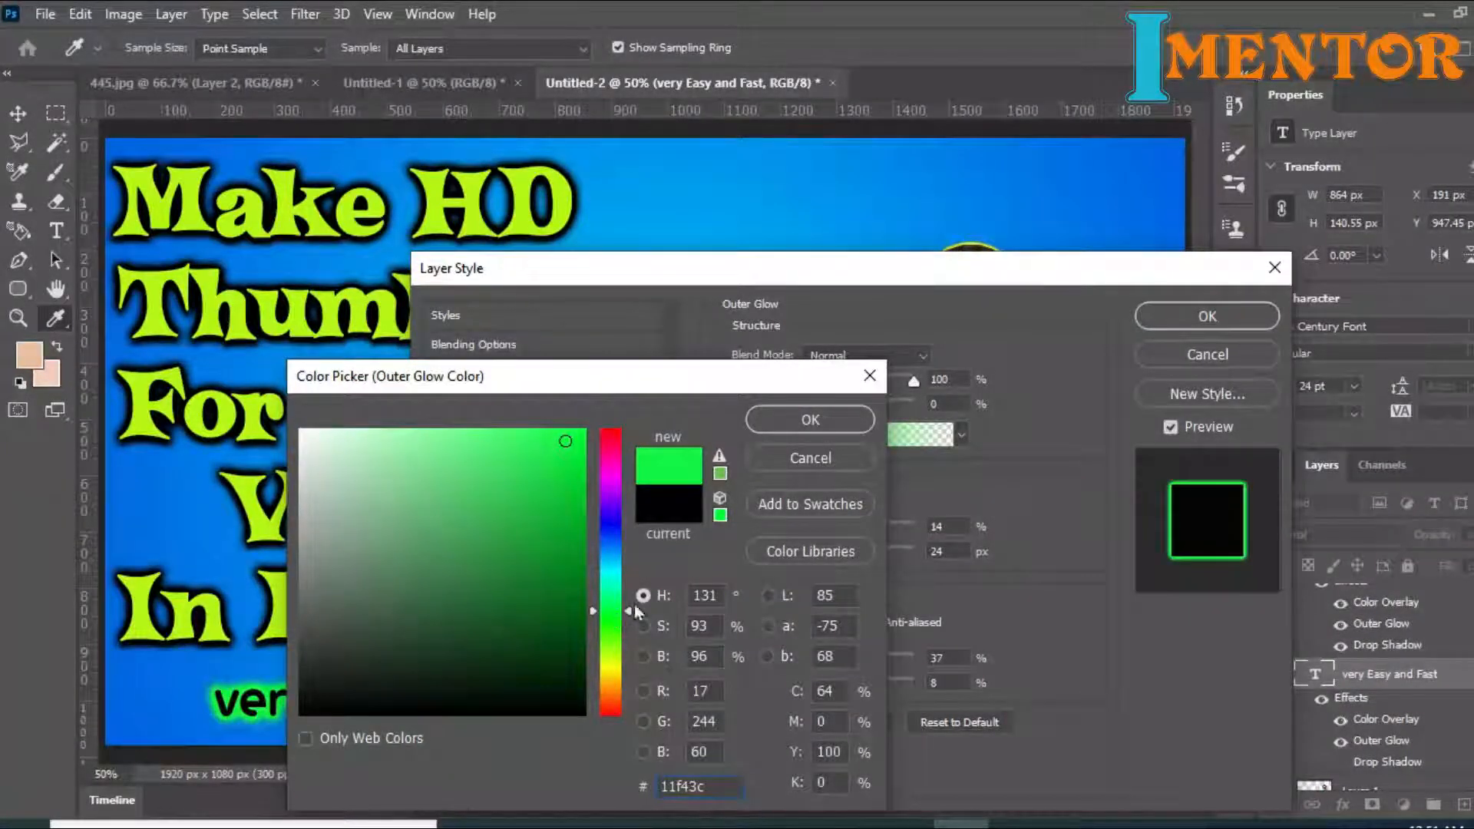
pyautogui.click(783, 415)
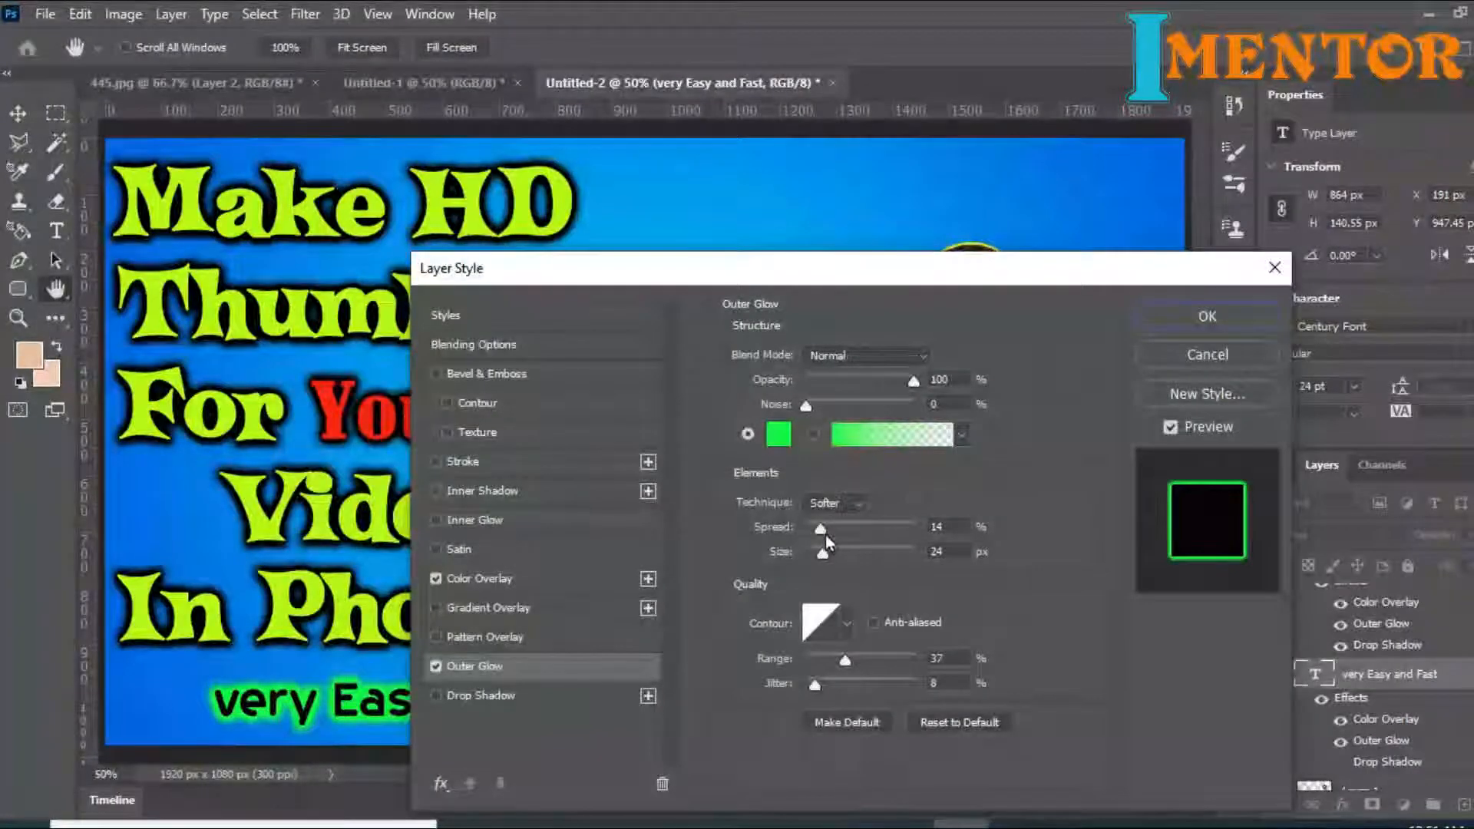
pyautogui.moveTo(816, 532); pyautogui.dragTo(820, 556)
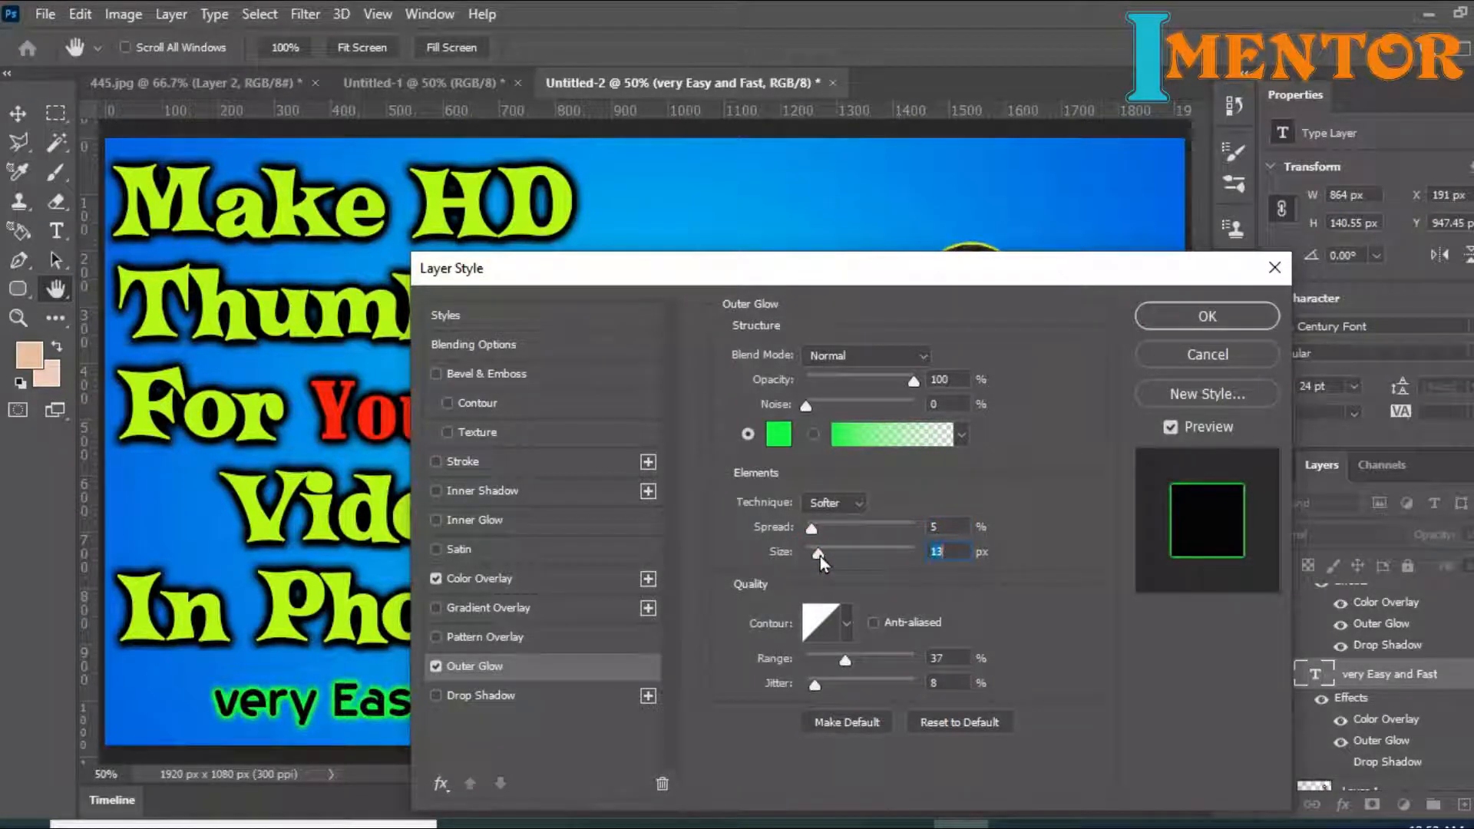
pyautogui.click(1205, 320)
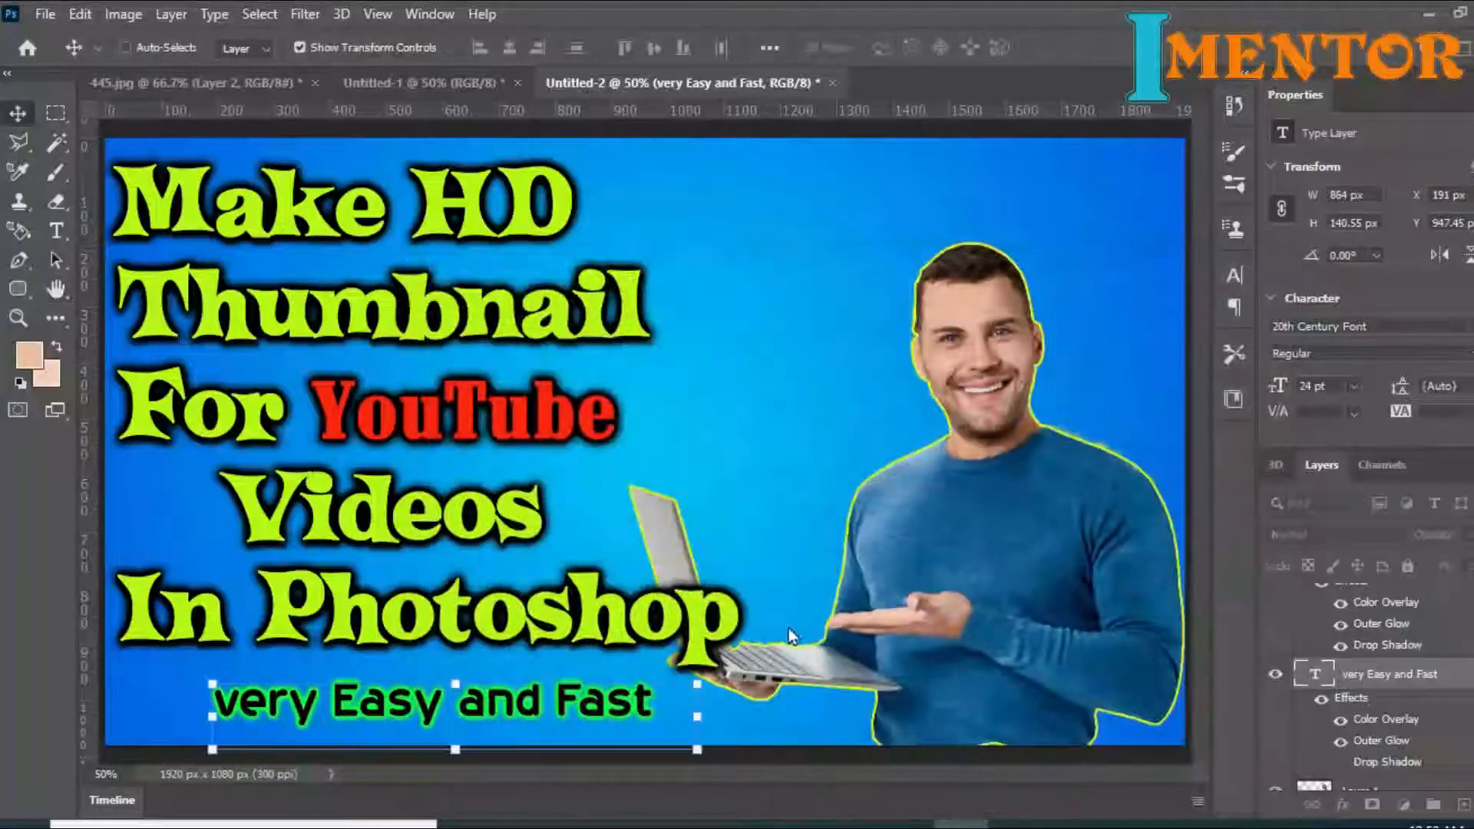
# Step: Draw a rounded rectangle about 824 by 120 px over the tagline below the title
pyautogui.click(17, 290)
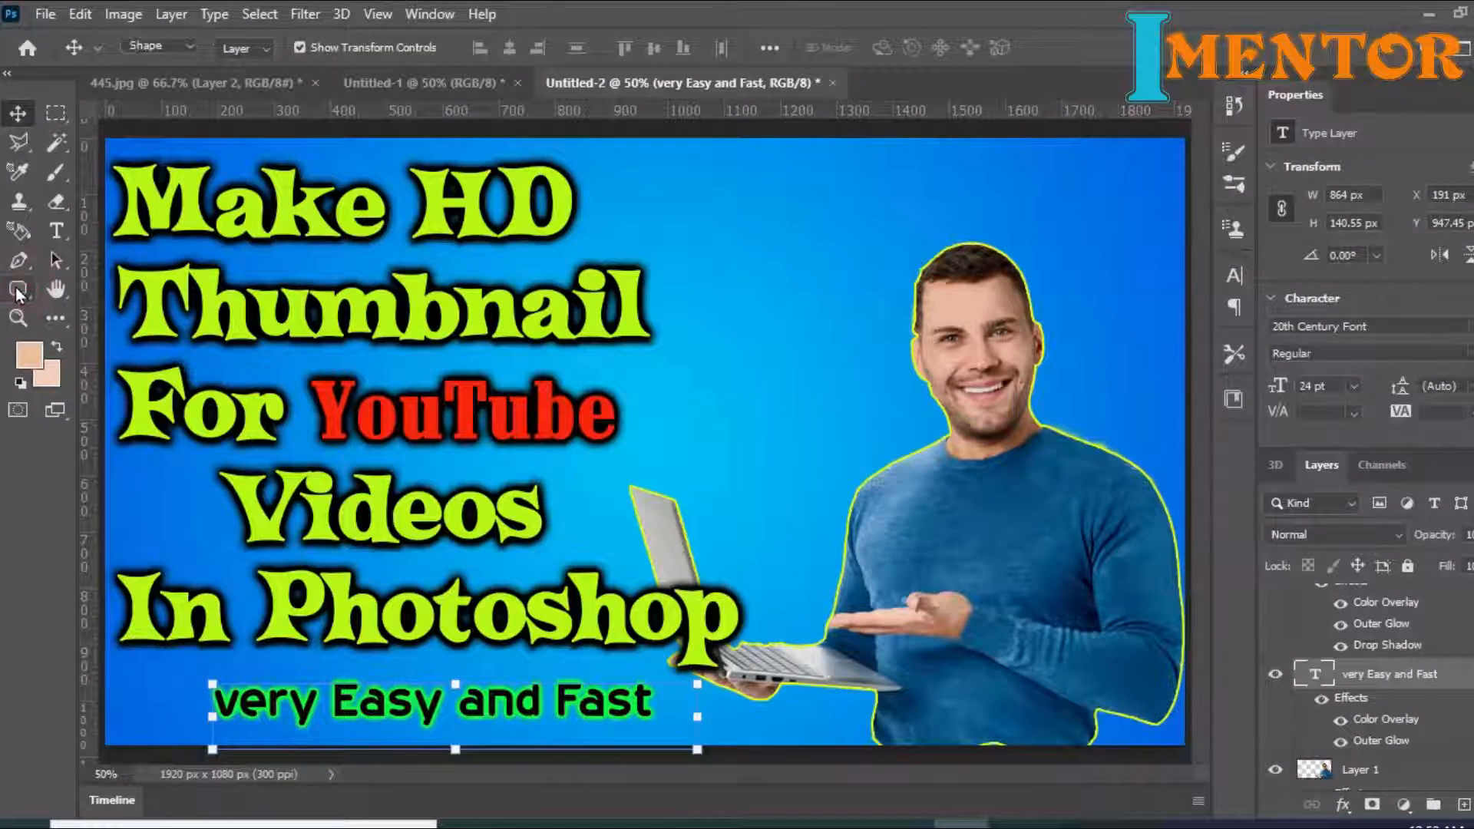
pyautogui.click(196, 666)
pyautogui.moveTo(195, 666); pyautogui.dragTo(661, 735)
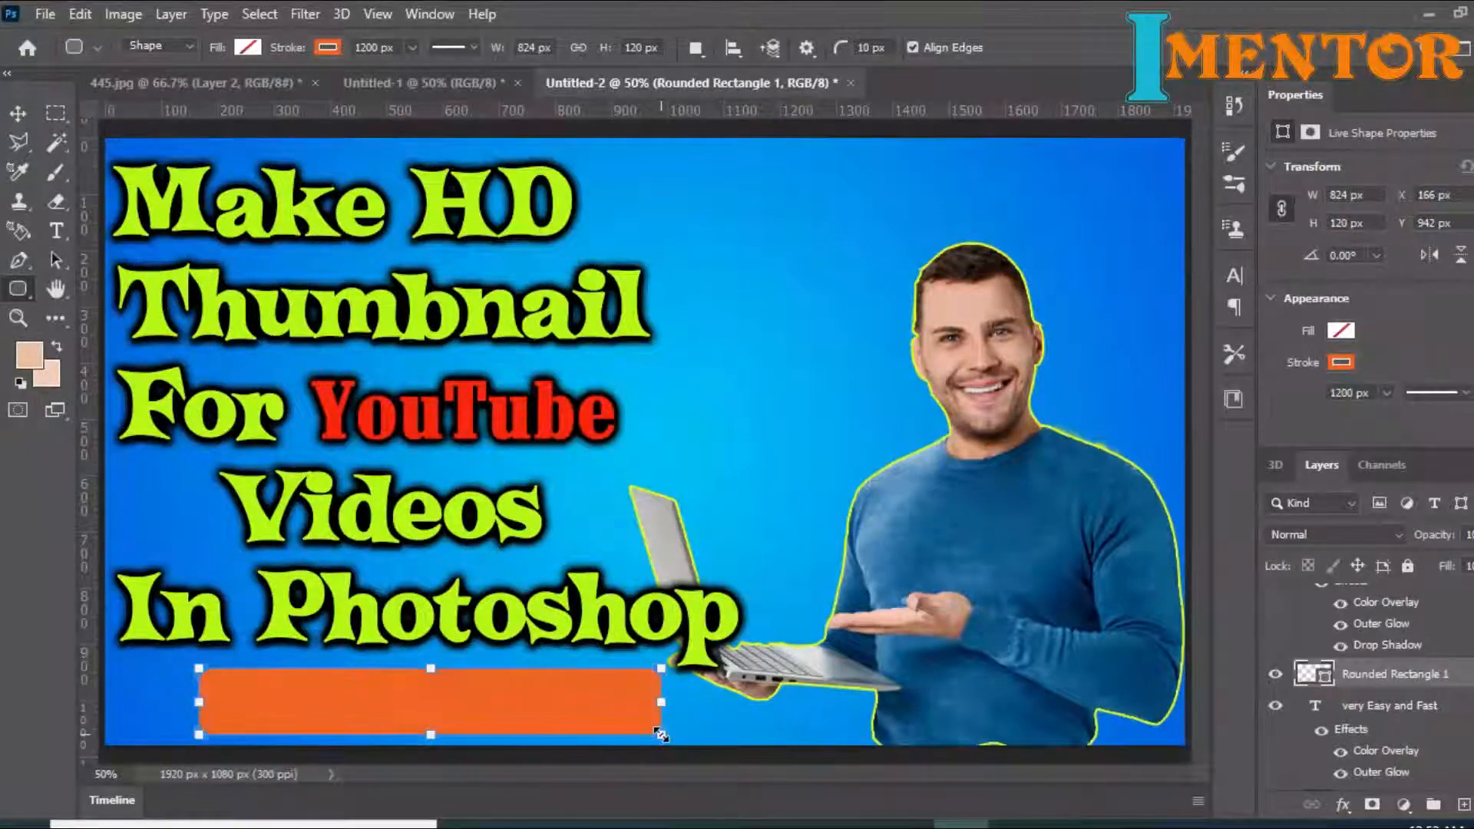
# Step: Stack the tagline text above the rounded rectangle and set the rectangle's stroke to the RGB red swatch
pyautogui.click(1375, 706)
pyautogui.moveTo(1382, 708); pyautogui.dragTo(1386, 674)
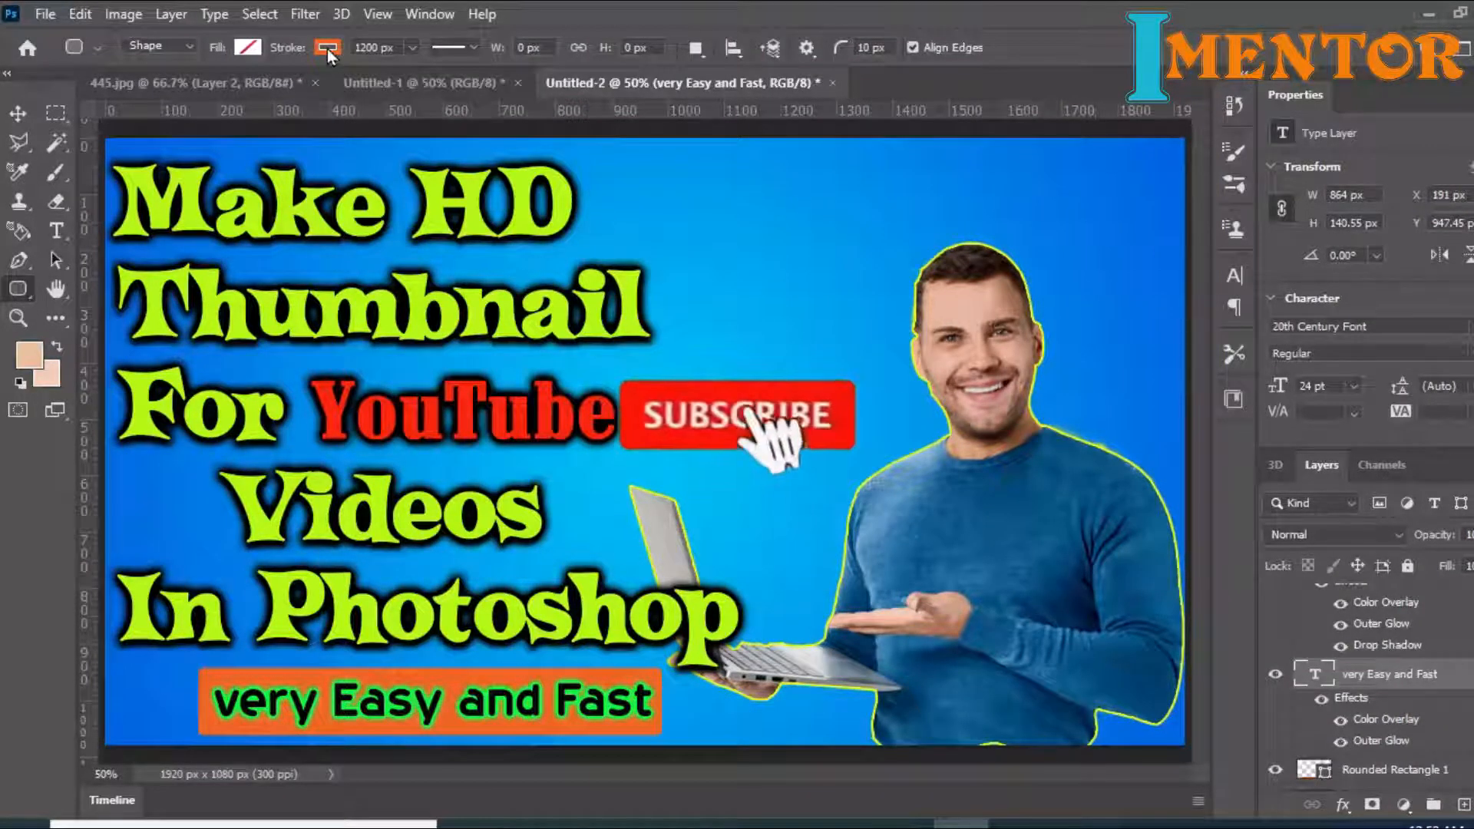
pyautogui.click(1373, 771)
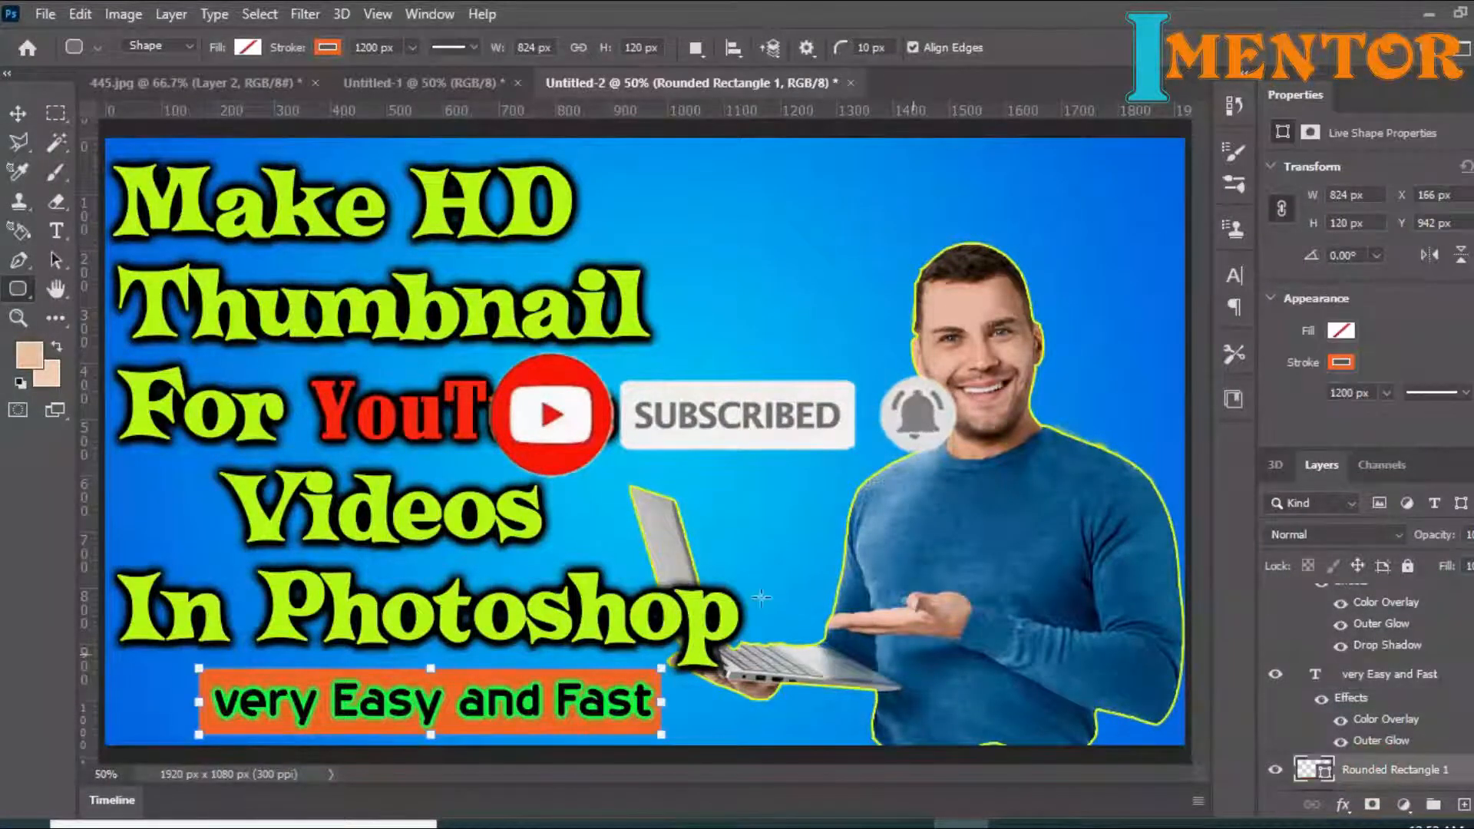
pyautogui.click(328, 48)
pyautogui.click(211, 226)
pyautogui.click(231, 226)
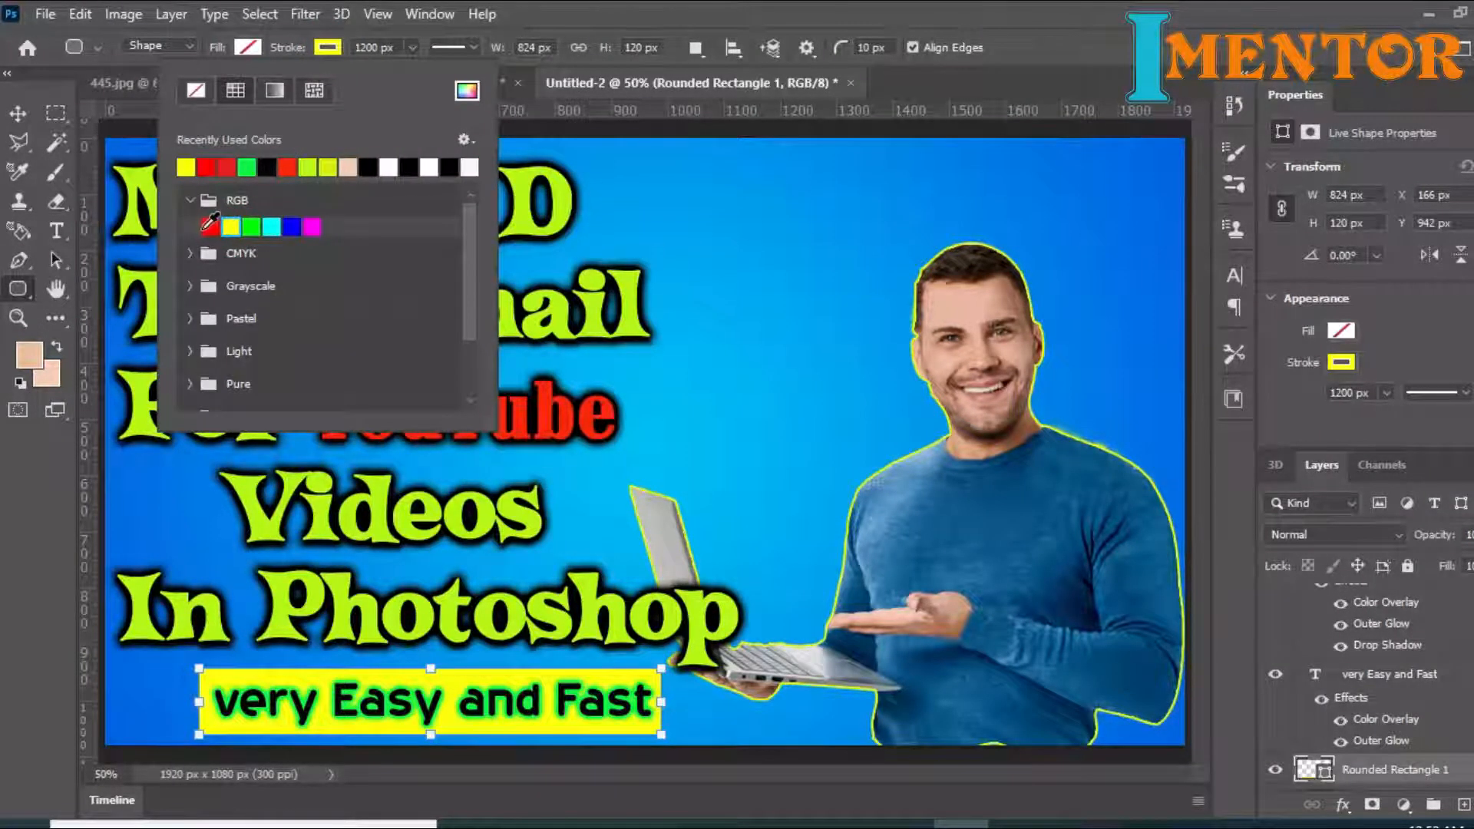
pyautogui.click(209, 226)
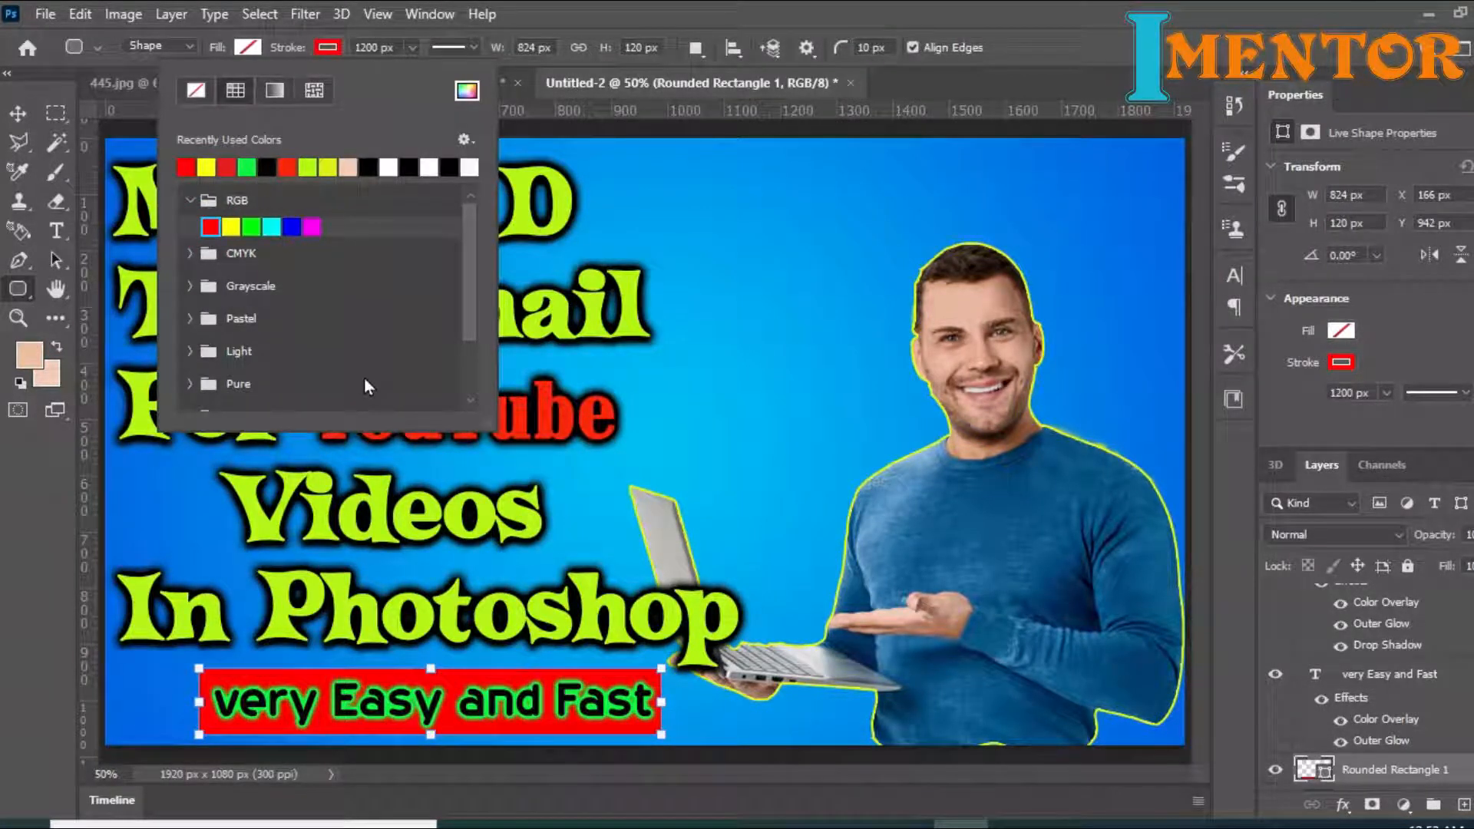
# Step: Give the red bar a Drop Shadow with 100% opacity, 10 px distance, 13% spread and 9 px size
pyautogui.click(1343, 806)
pyautogui.click(1342, 805)
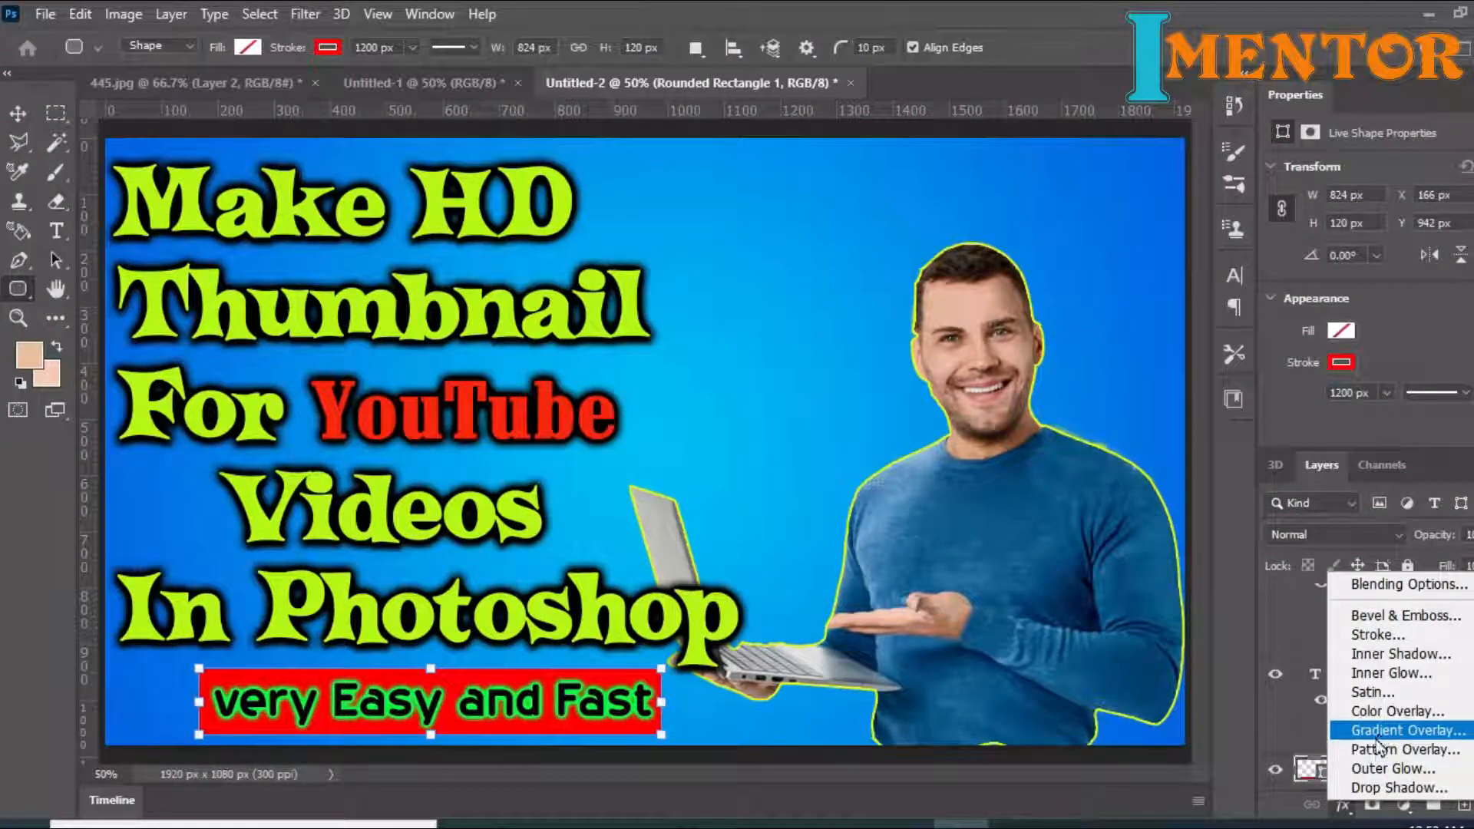
pyautogui.click(1379, 788)
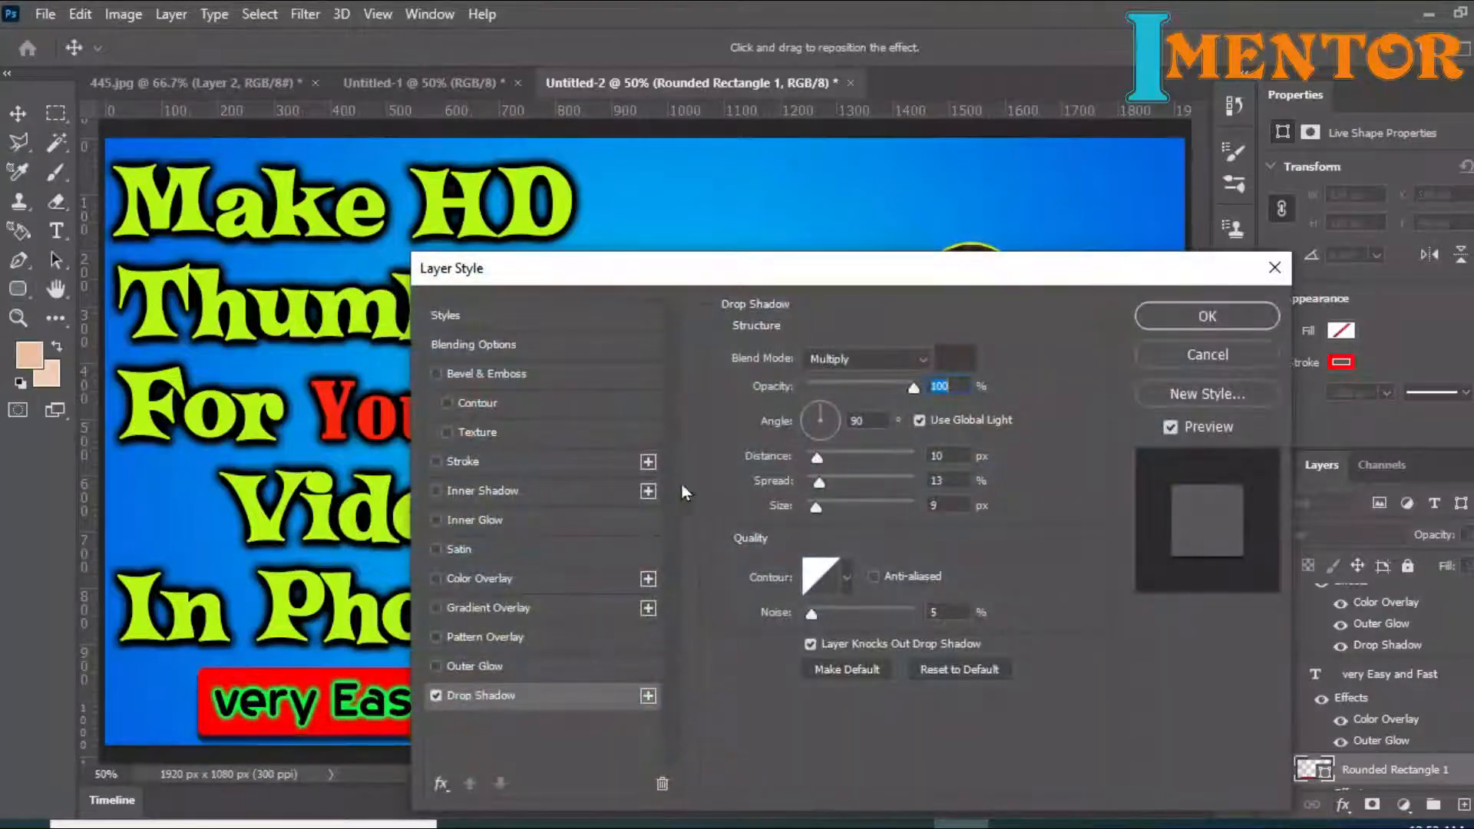
pyautogui.click(1186, 312)
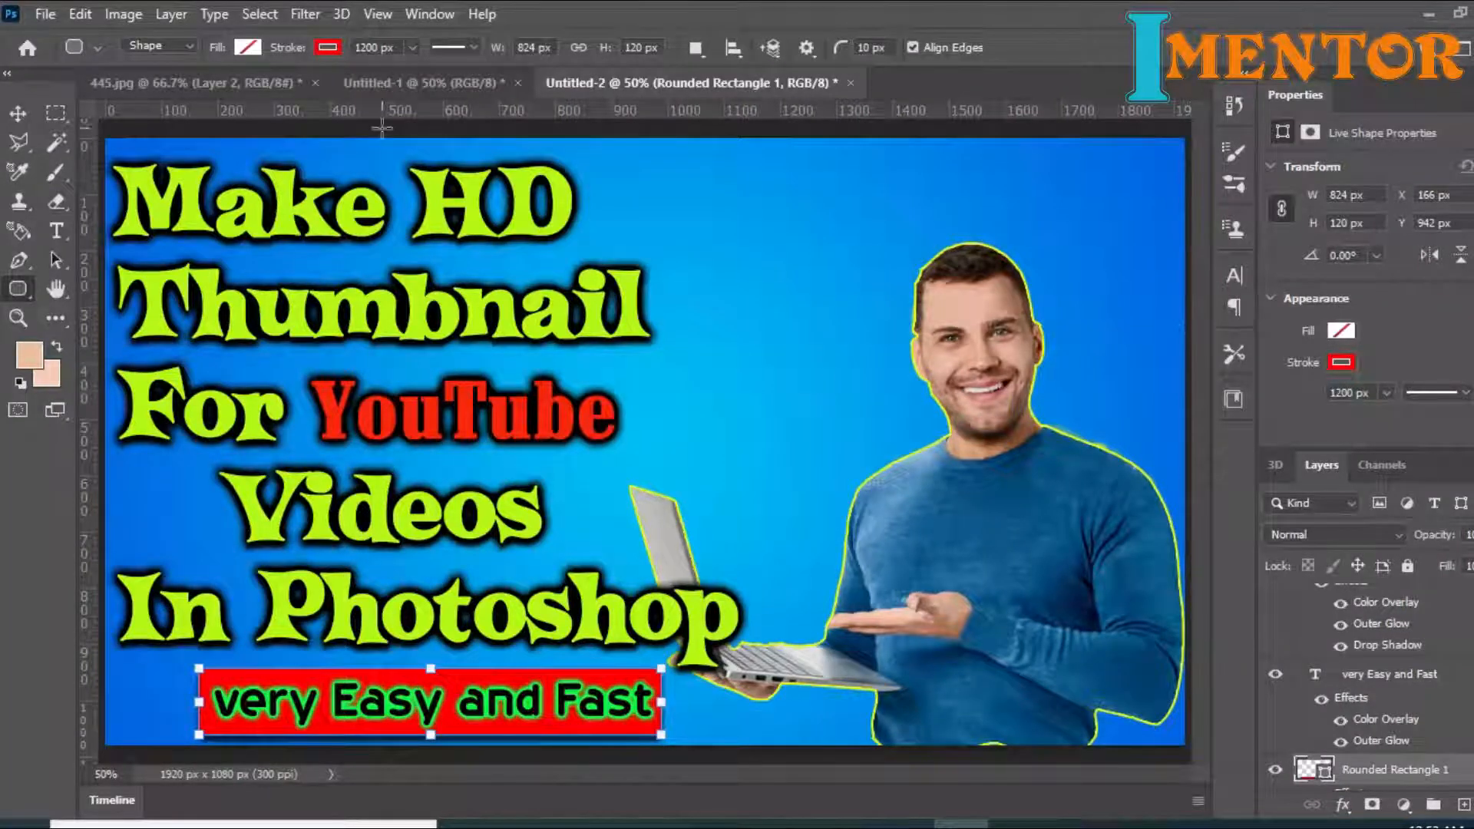
# Step: Open the Photoshop icon image 1051px-Adobe_Photoshop_CC_icon.svg.png from the desktop folder on the Desktop
pyautogui.click(37, 9)
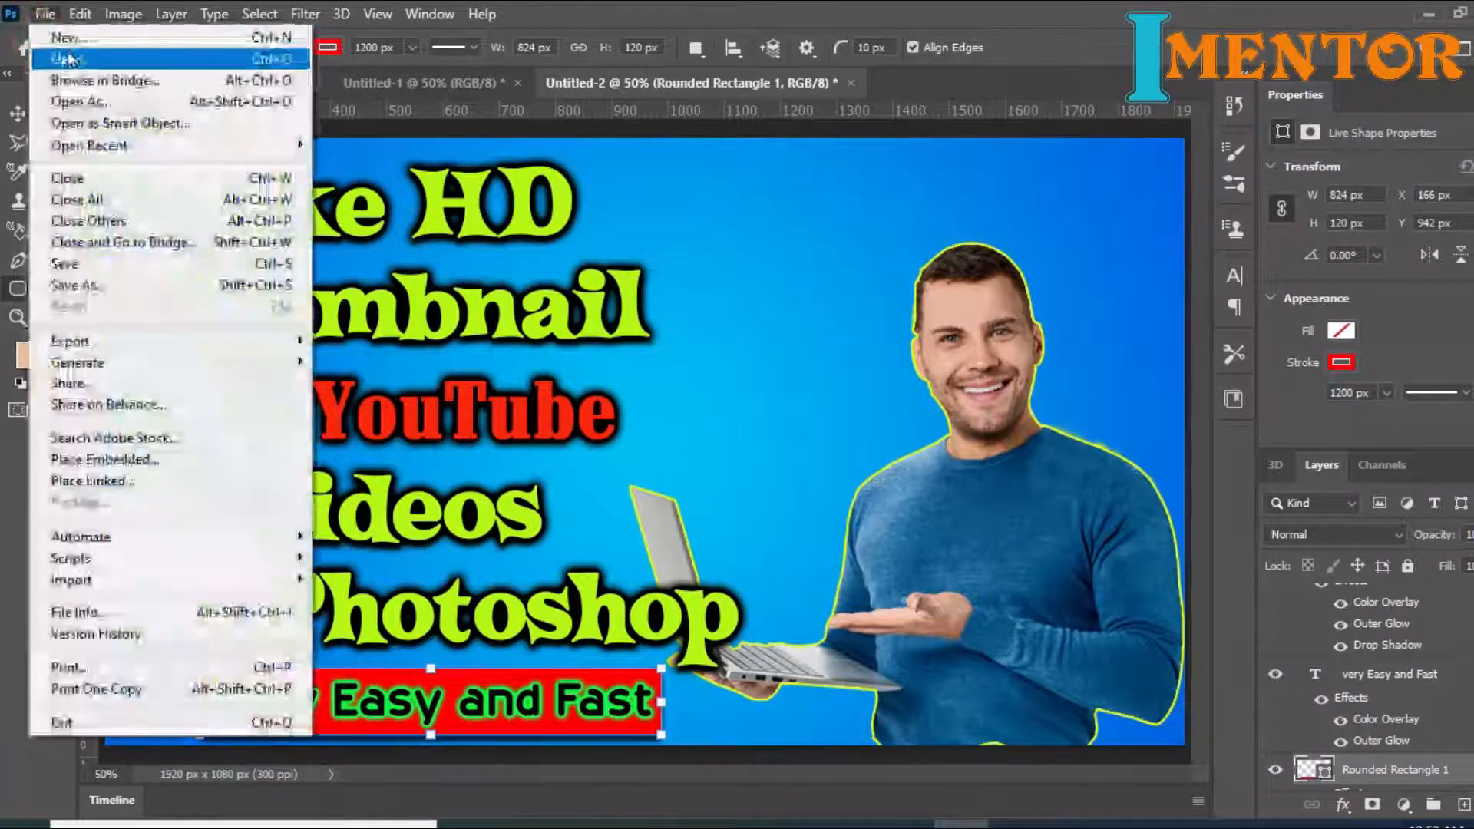
pyautogui.click(65, 56)
pyautogui.moveTo(751, 234); pyautogui.dragTo(749, 175)
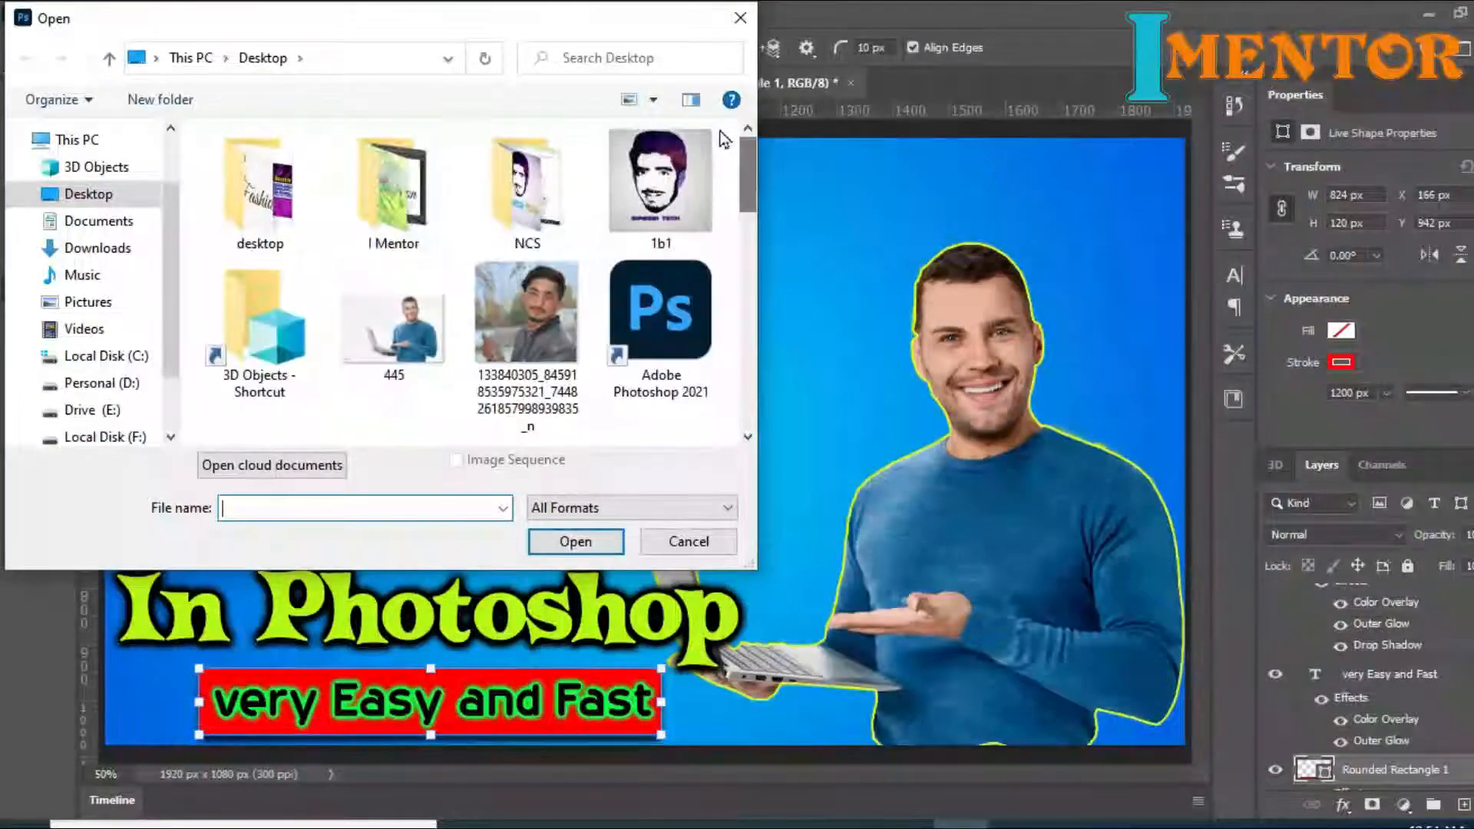
pyautogui.doubleClick(495, 181)
pyautogui.moveTo(748, 159); pyautogui.dragTo(756, 389)
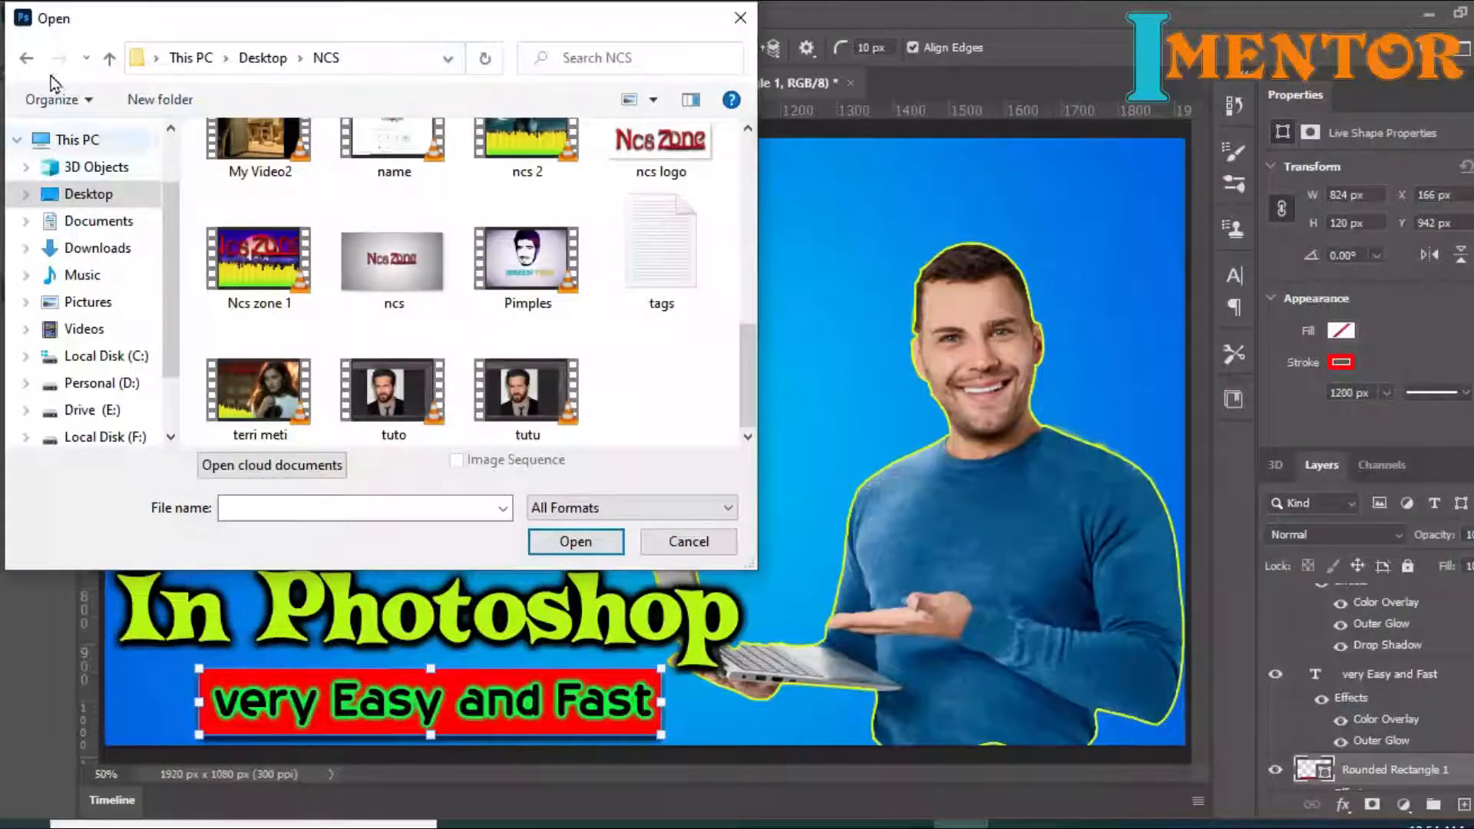
pyautogui.click(26, 59)
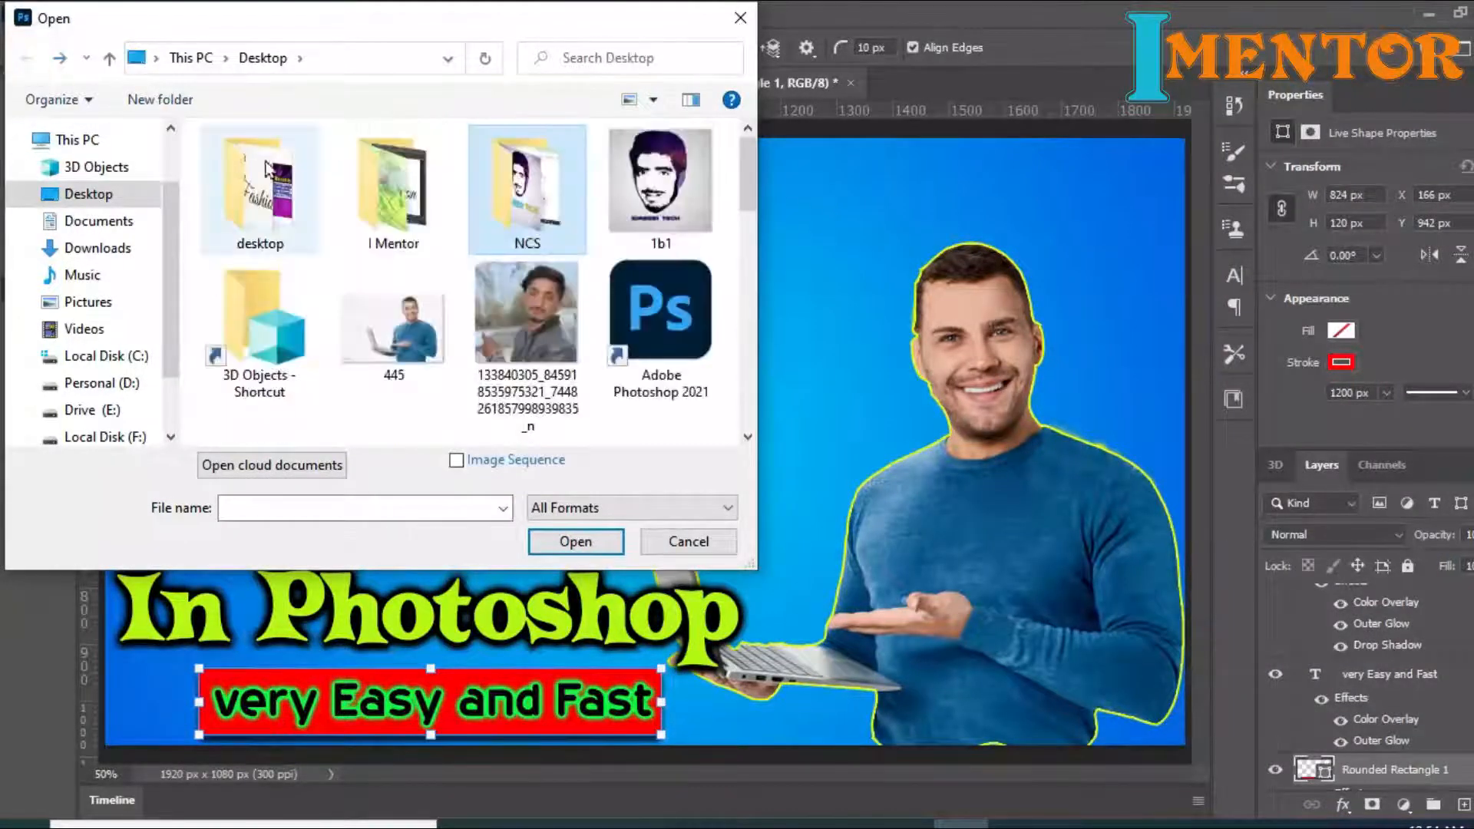
pyautogui.doubleClick(275, 184)
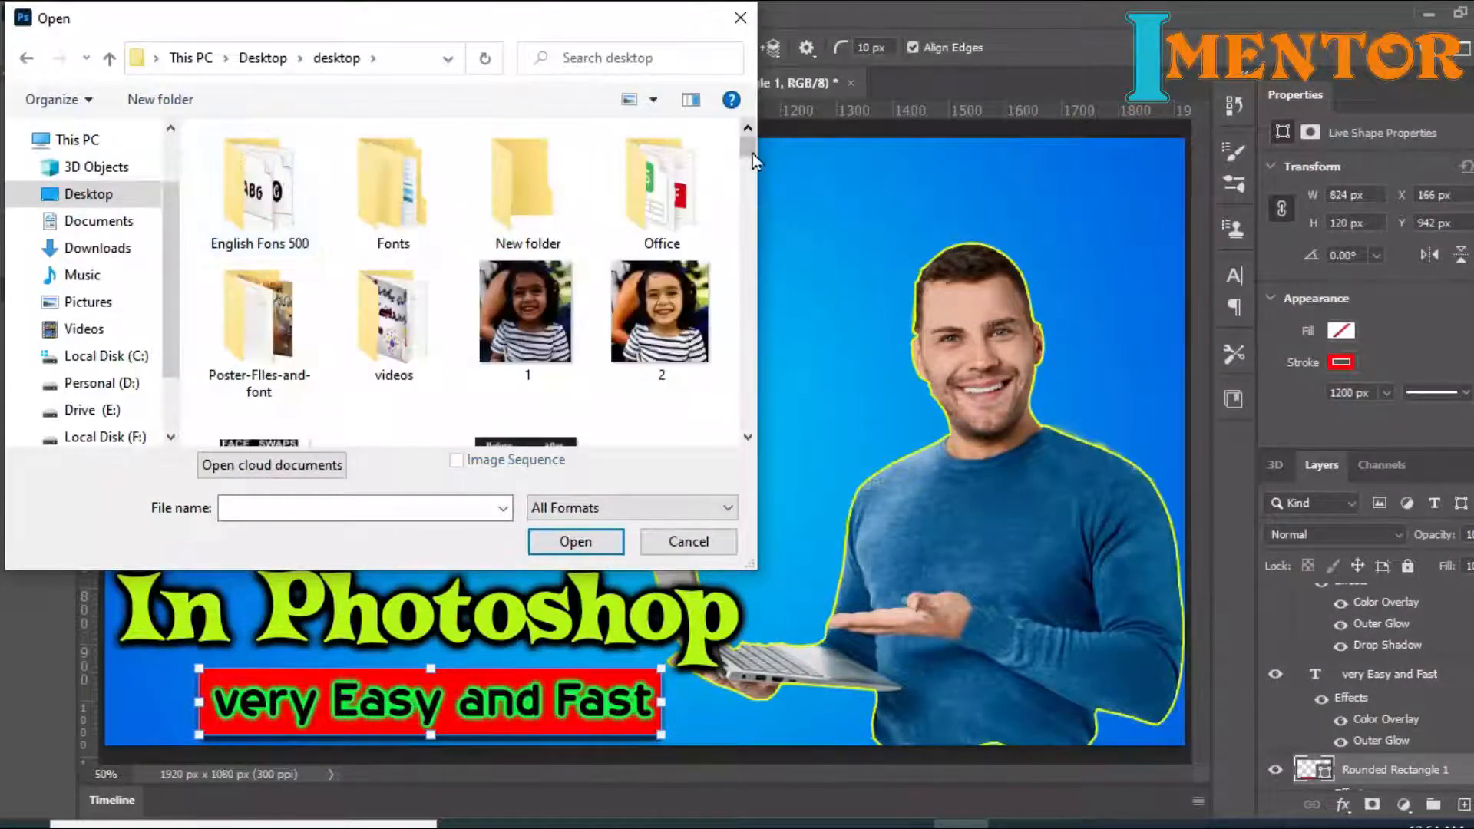
pyautogui.moveTo(752, 149); pyautogui.dragTo(753, 178)
pyautogui.doubleClick(522, 239)
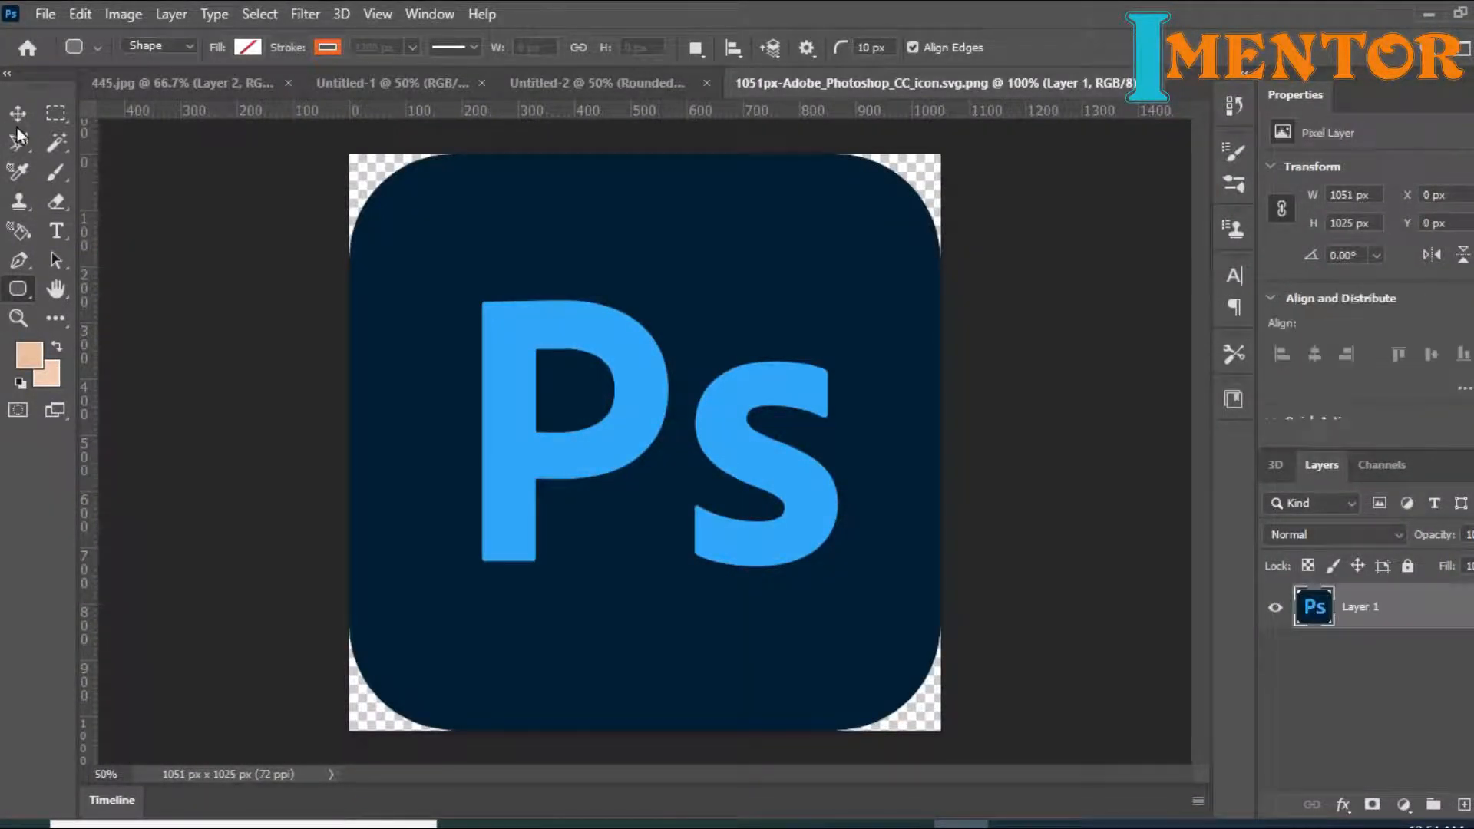
# Step: Move the Photoshop logo from its own file into the Untitled-2 thumbnail at about X 688 px, Y -55 px
pyautogui.click(18, 113)
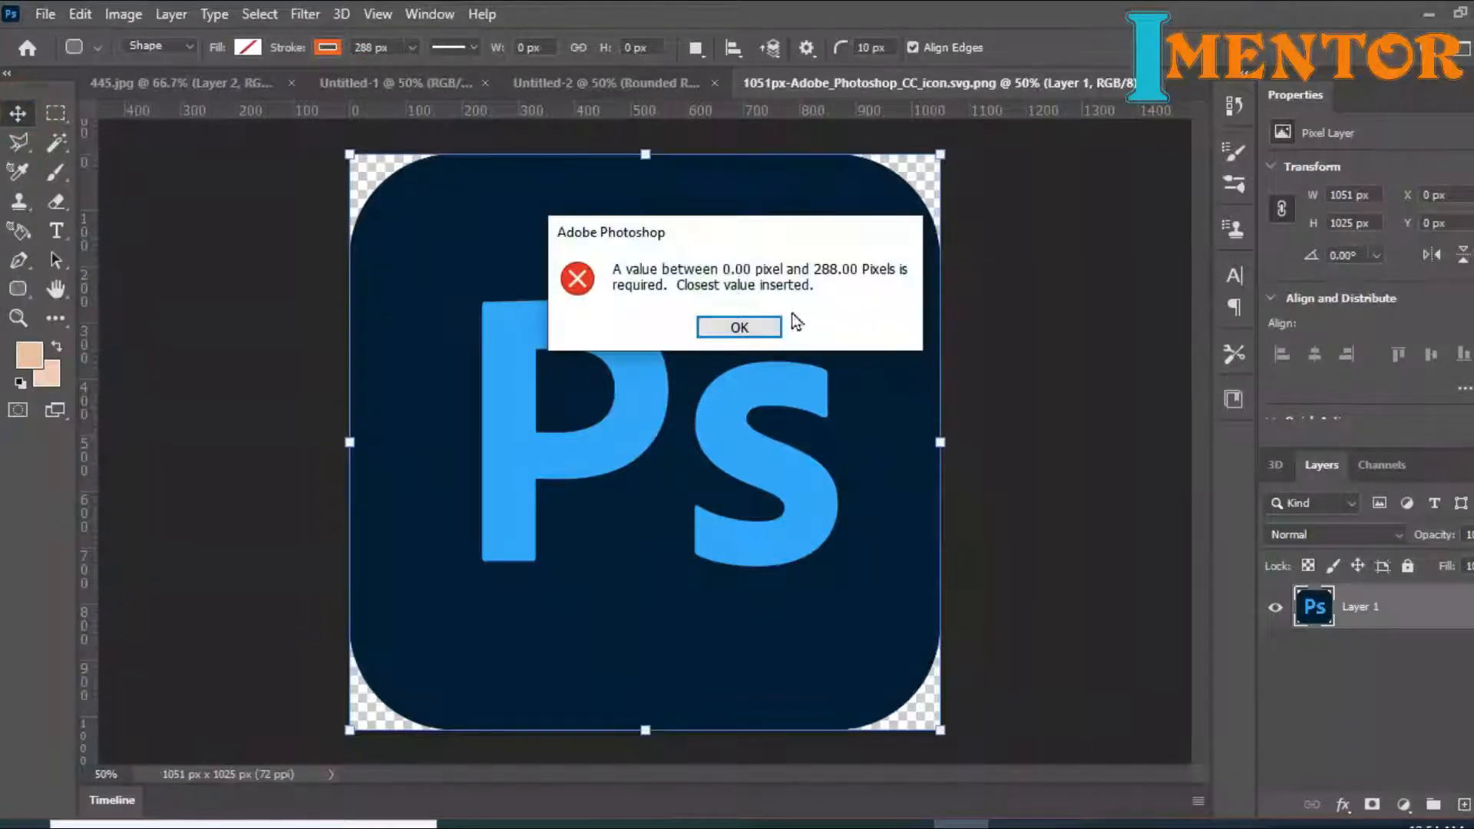
pyautogui.click(748, 328)
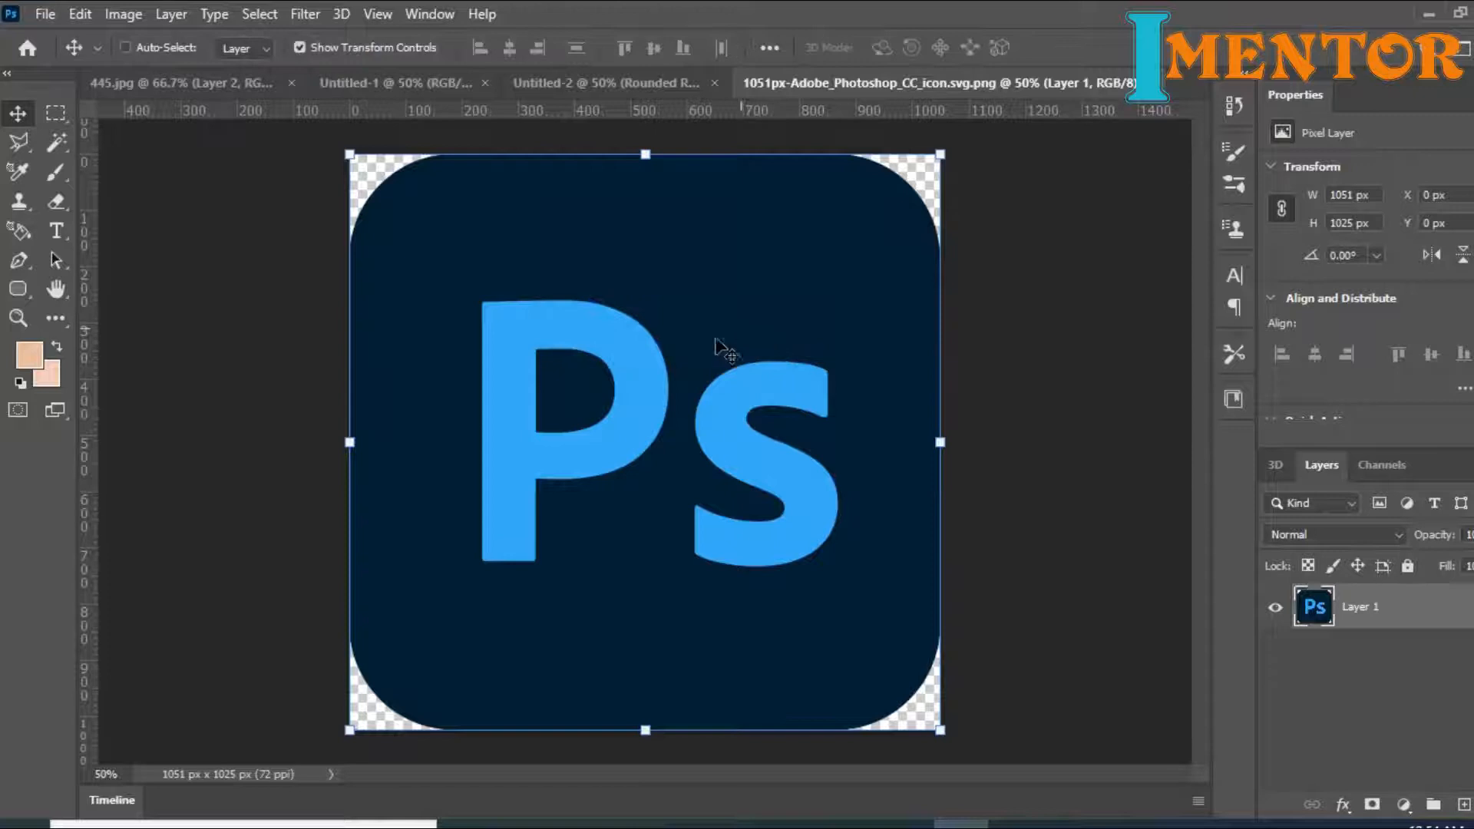
pyautogui.moveTo(637, 385); pyautogui.dragTo(622, 94)
pyautogui.moveTo(757, 338); pyautogui.dragTo(749, 371)
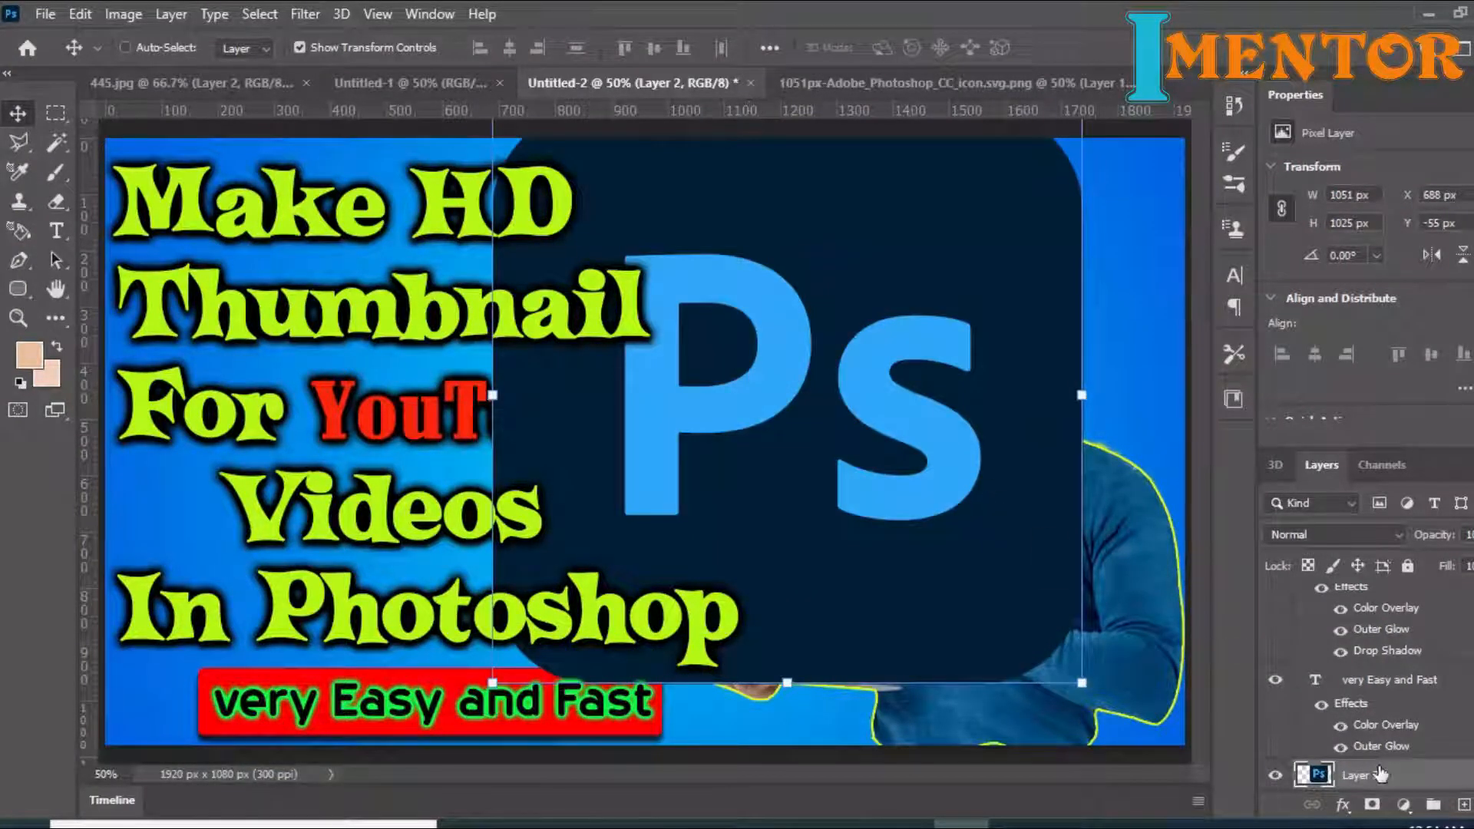
# Step: Reorder the layers so the man cutout and the rounded rectangle lie above the Photoshop logo
pyautogui.scroll(-3, 1380, 775)
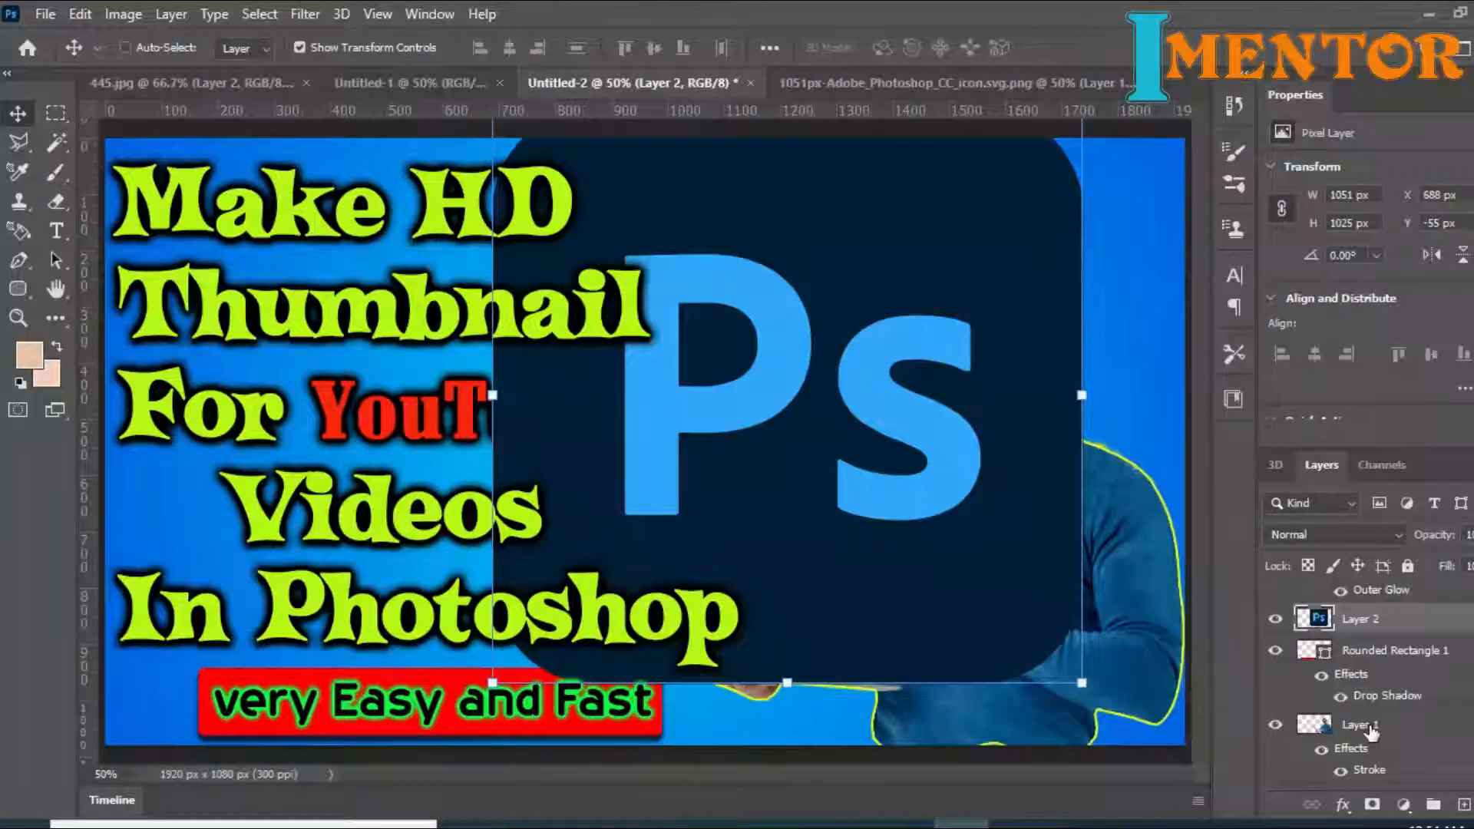
pyautogui.moveTo(1370, 733); pyautogui.dragTo(1366, 614)
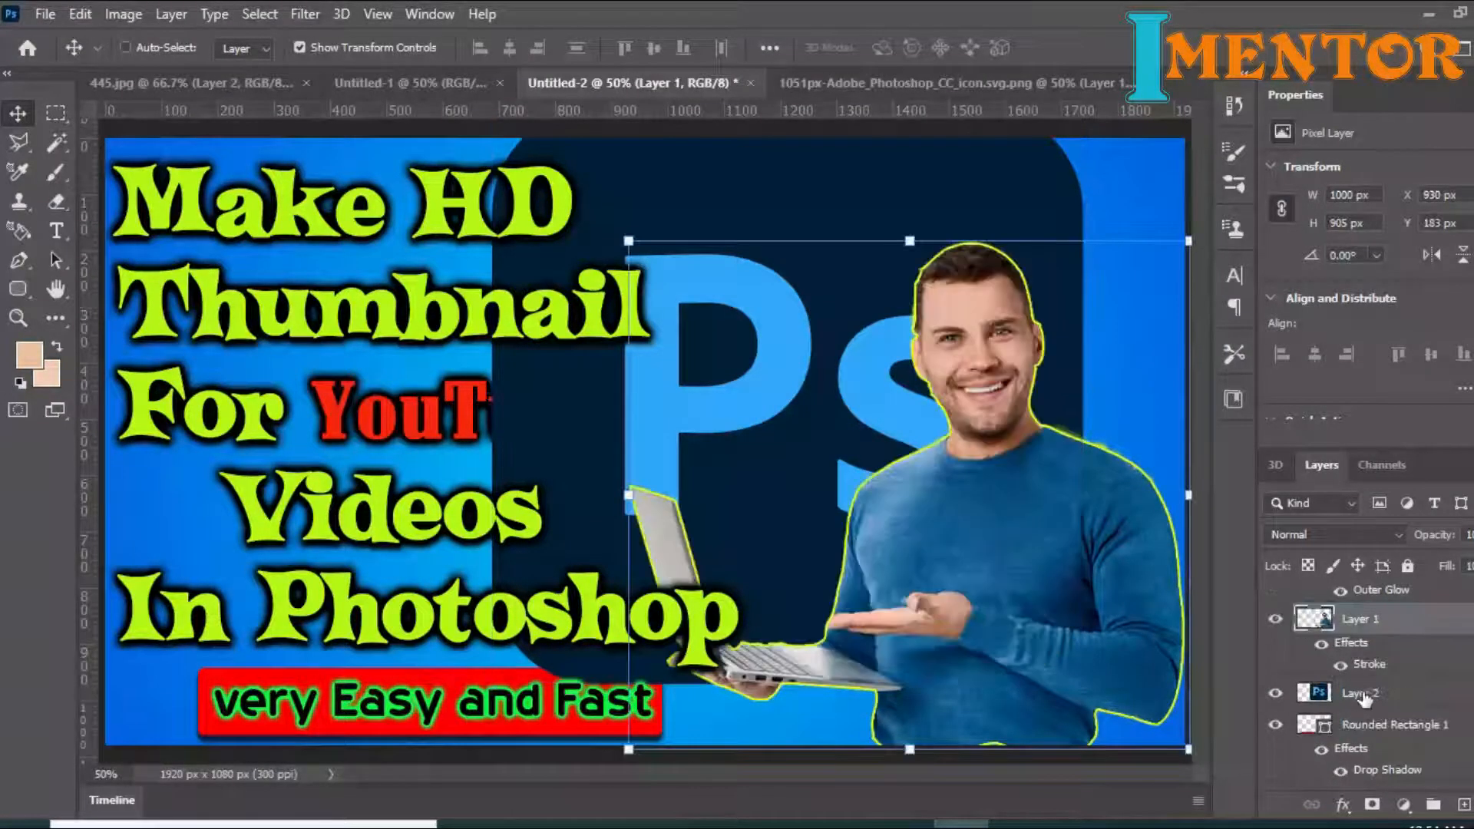
pyautogui.moveTo(1381, 733); pyautogui.dragTo(1379, 684)
# Step: Scale the Photoshop logo to about 950 by 926 px behind the man and stack the YouTube text above it
pyautogui.rightClick(789, 327)
pyautogui.click(793, 330)
pyautogui.moveTo(938, 184); pyautogui.dragTo(947, 217)
pyautogui.moveTo(764, 268); pyautogui.dragTo(833, 266)
pyautogui.moveTo(1150, 140); pyautogui.dragTo(1093, 195)
pyautogui.moveTo(803, 392); pyautogui.dragTo(796, 335)
pyautogui.scroll(-2, 1404, 722)
pyautogui.moveTo(1404, 717); pyautogui.dragTo(1402, 667)
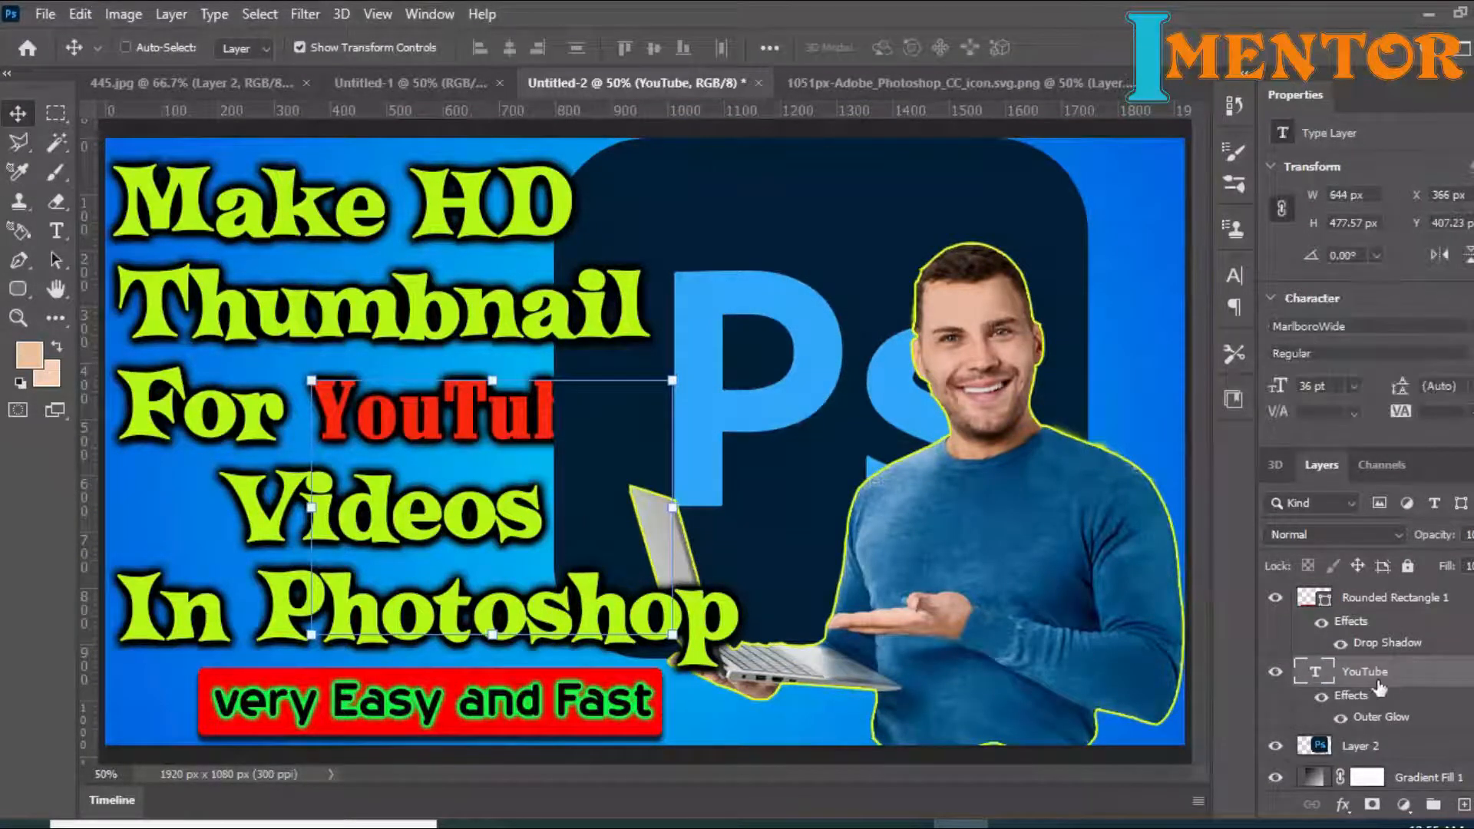
# Step: Give the Photoshop logo a 10 px Drop Shadow and a near-black Outer Glow with 5% spread and 13 px size
pyautogui.rightClick(791, 348)
pyautogui.click(810, 363)
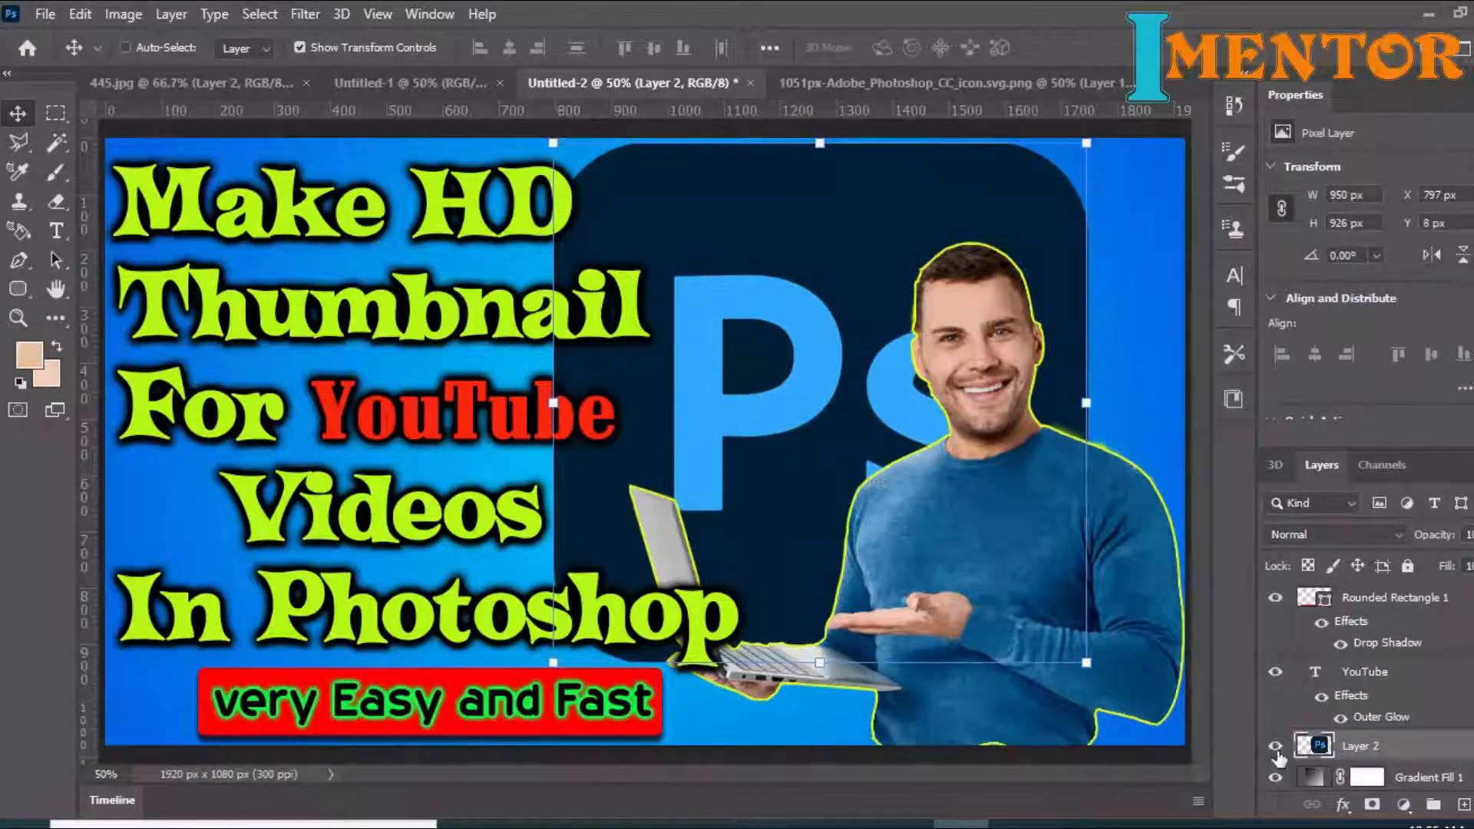
pyautogui.click(1343, 804)
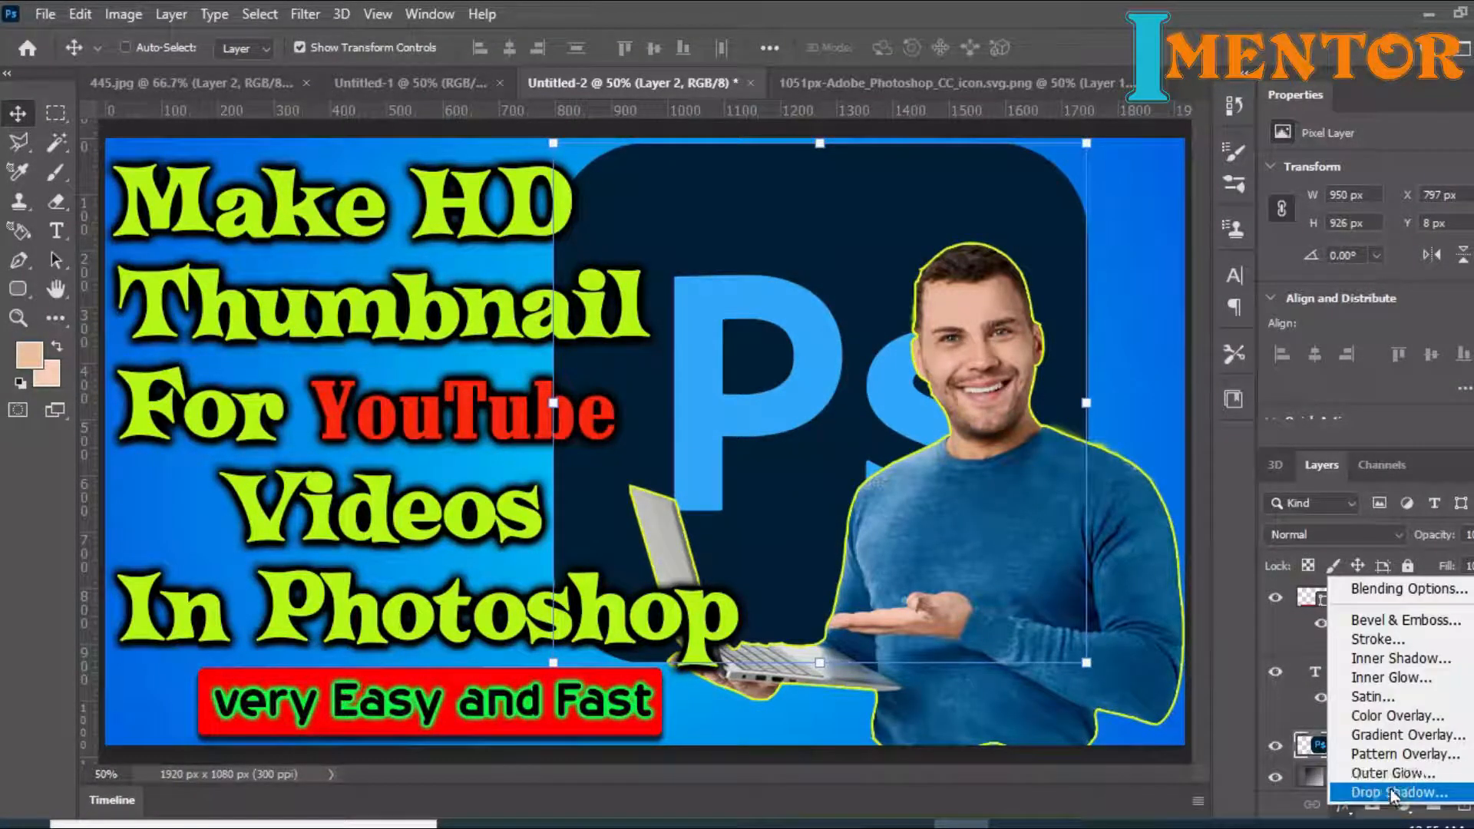
pyautogui.click(1393, 792)
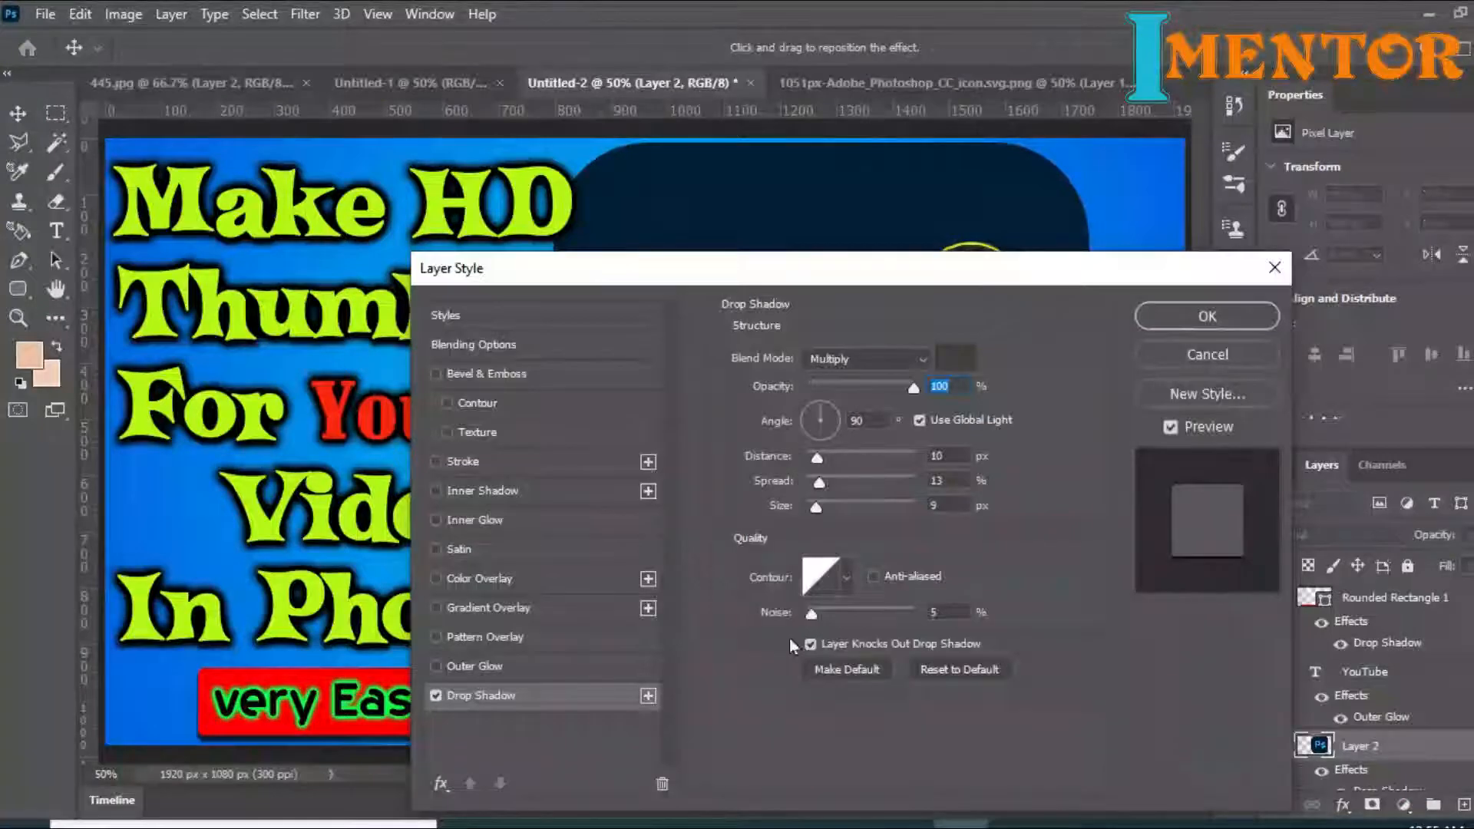
pyautogui.click(491, 666)
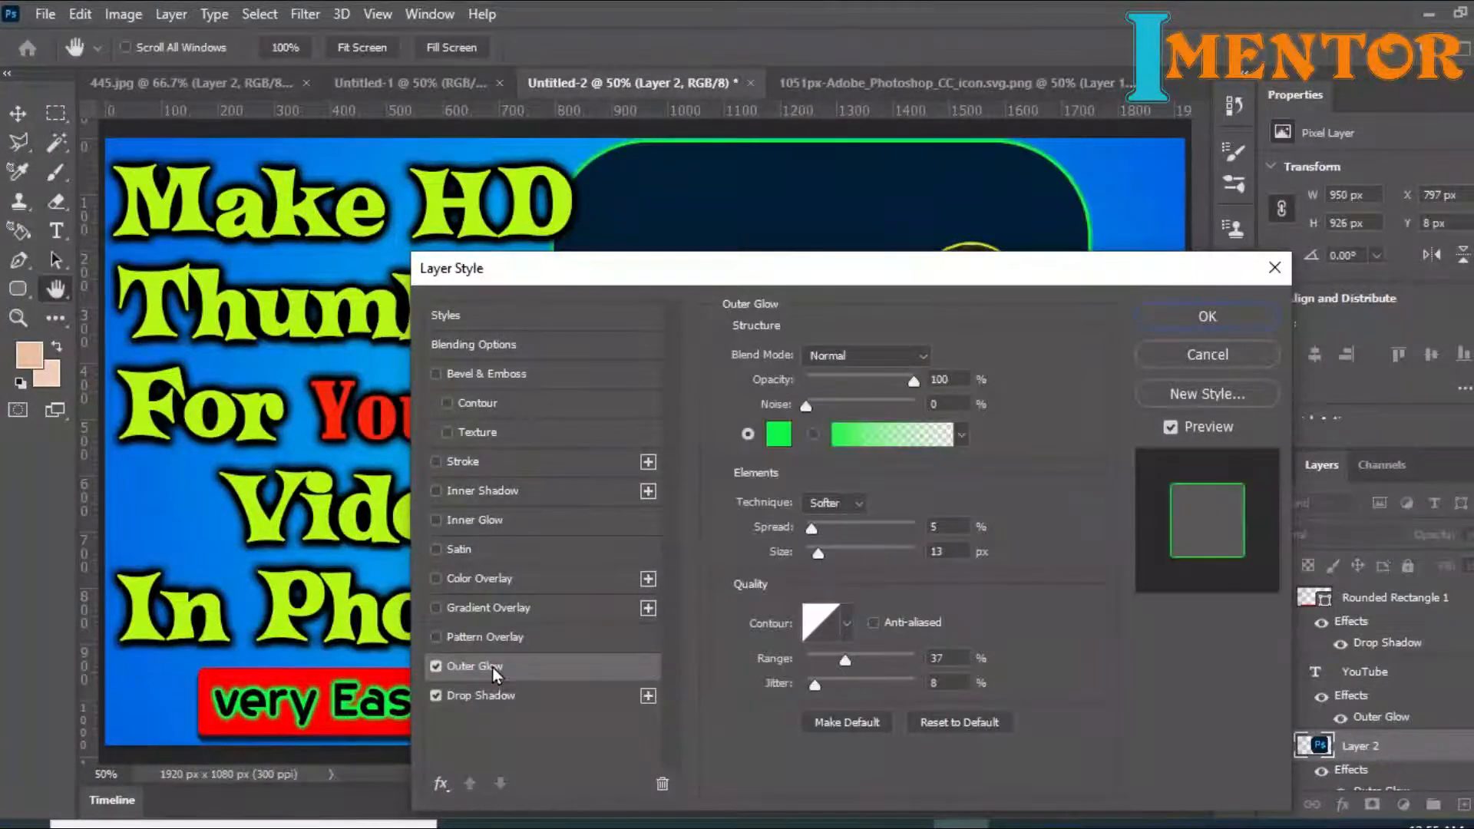
pyautogui.click(779, 434)
pyautogui.moveTo(364, 581); pyautogui.dragTo(312, 649)
pyautogui.click(835, 423)
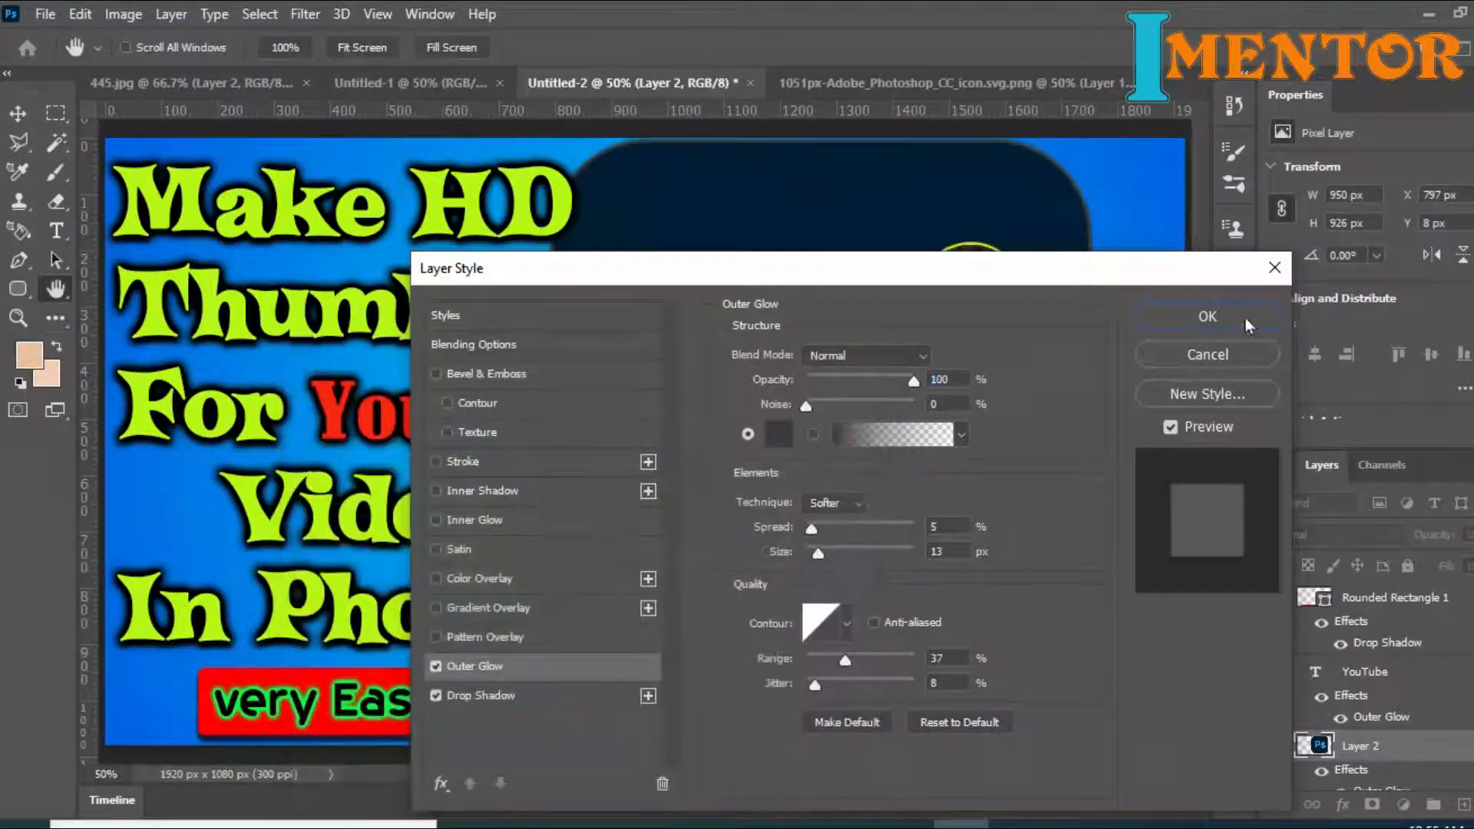
pyautogui.click(1233, 312)
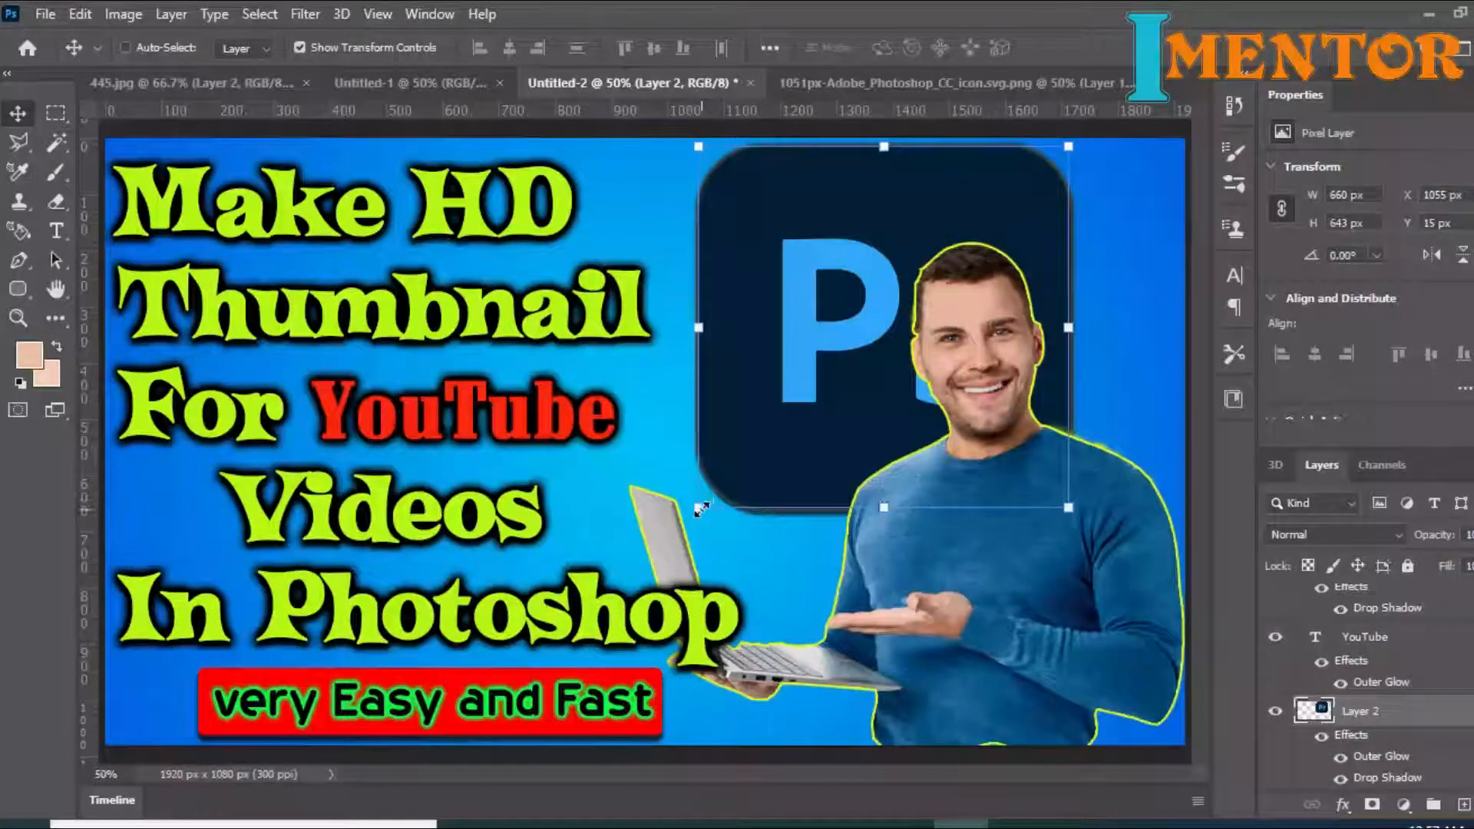
# Step: Scale the Photoshop logo to about 65.77%, keeping its upper-right corner in place behind the man's head
pyautogui.moveTo(699, 506); pyautogui.dragTo(827, 384)
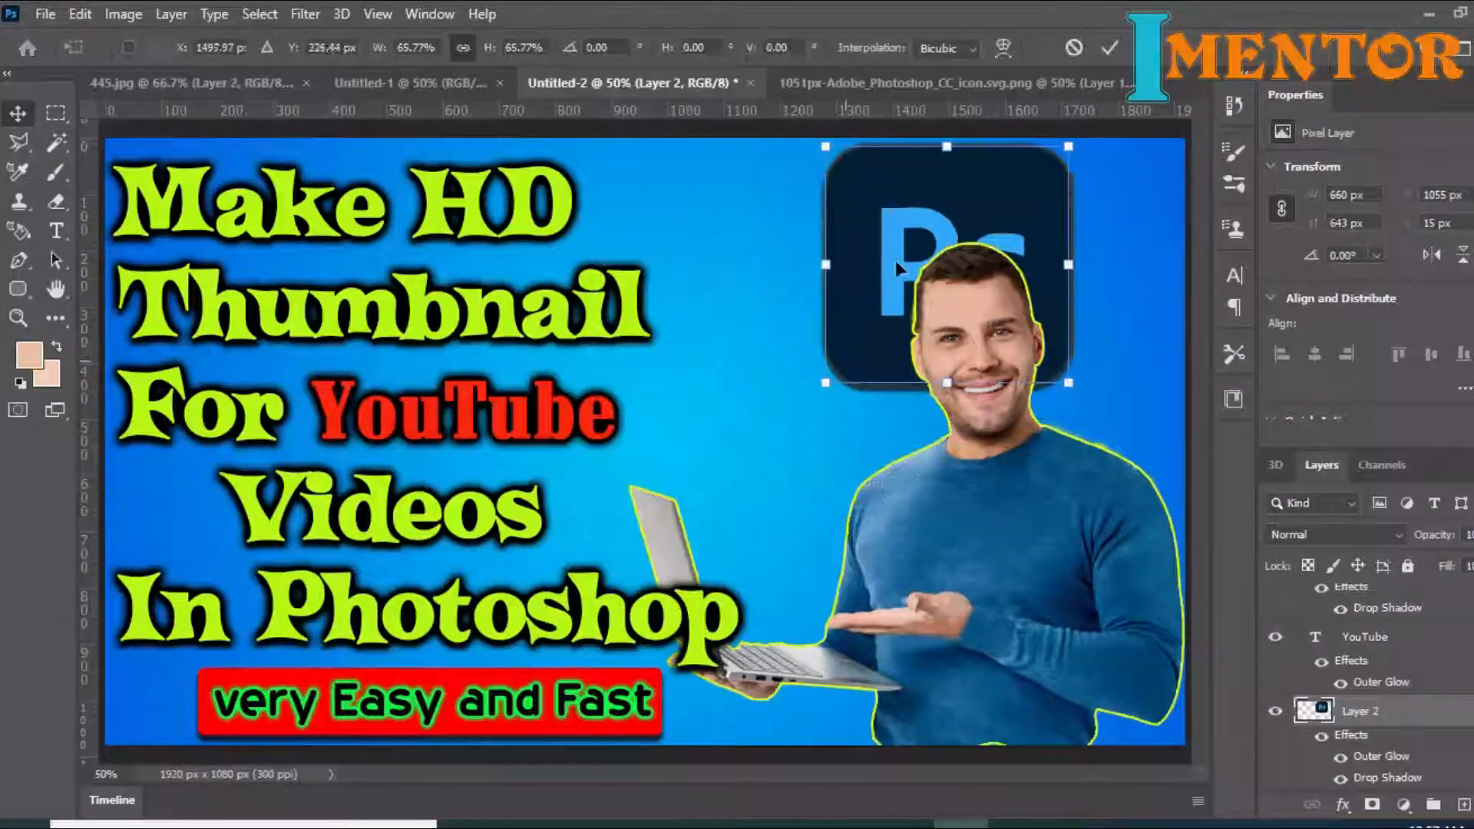